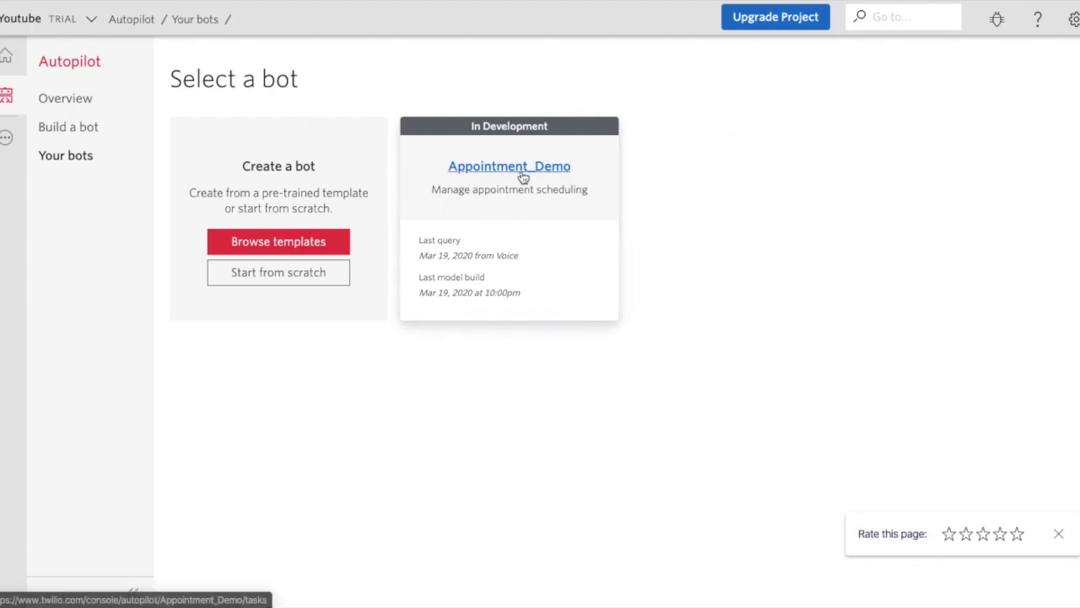
Browse the pre-trained templates and expand Appointment Scheduling to show its tasks and sample chat.
{"action": "left_click", "coordinate": [284, 241]}
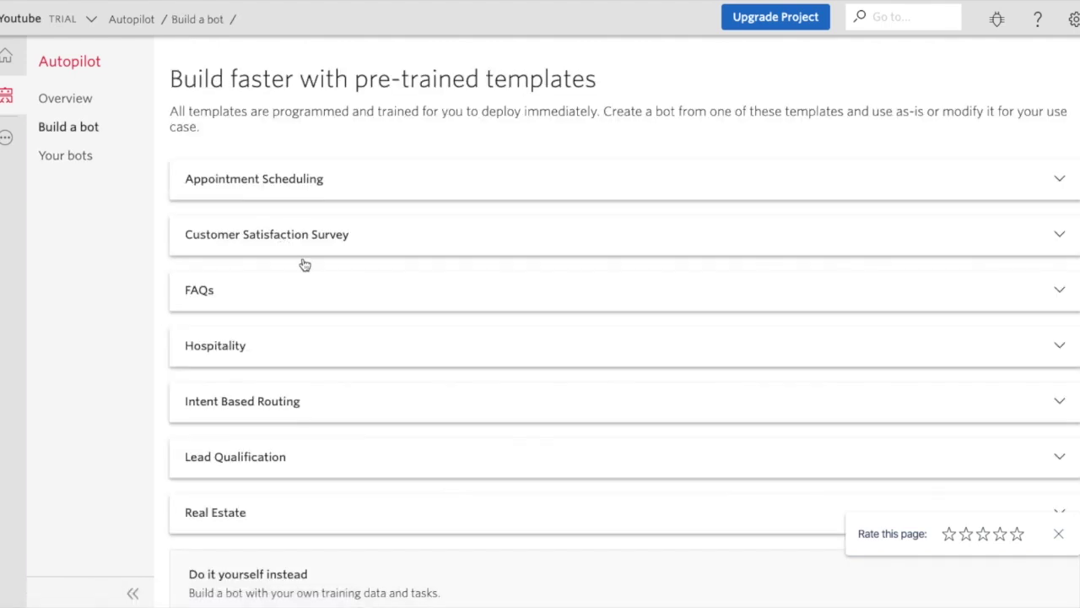
{"action": "scroll", "coordinate": [356, 374], "scroll_direction": "down", "scroll_amount": 1}
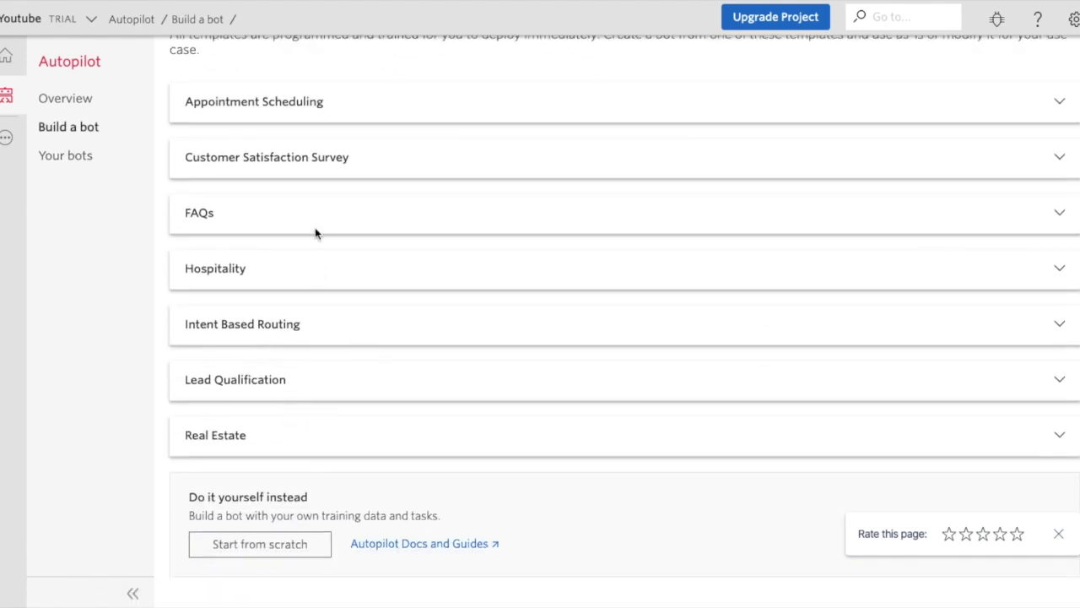
{"action": "left_click", "coordinate": [314, 110]}
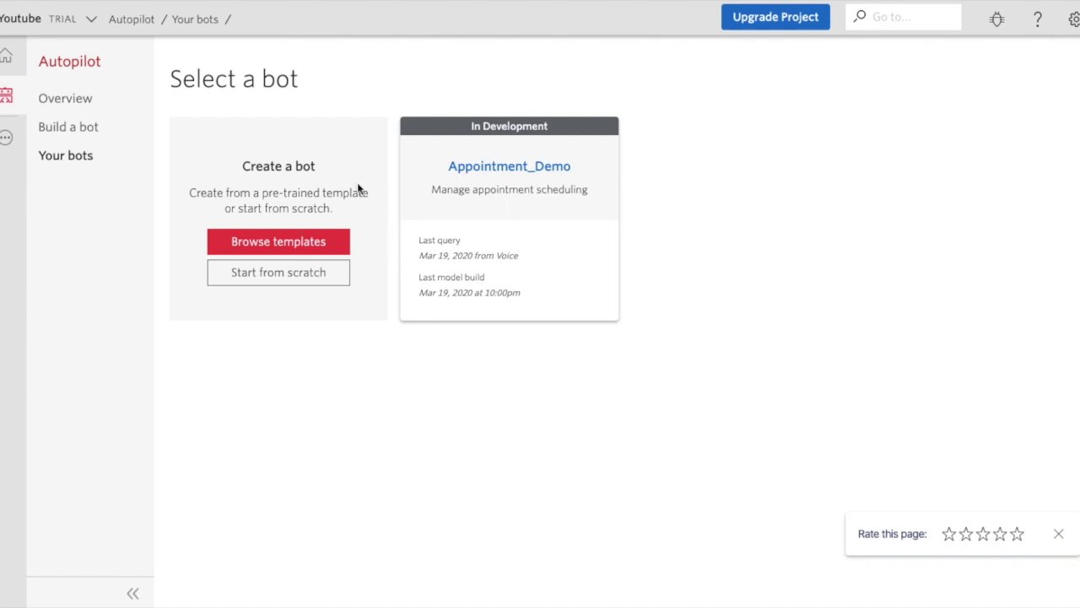
{"action": "left_click", "coordinate": [266, 244]}
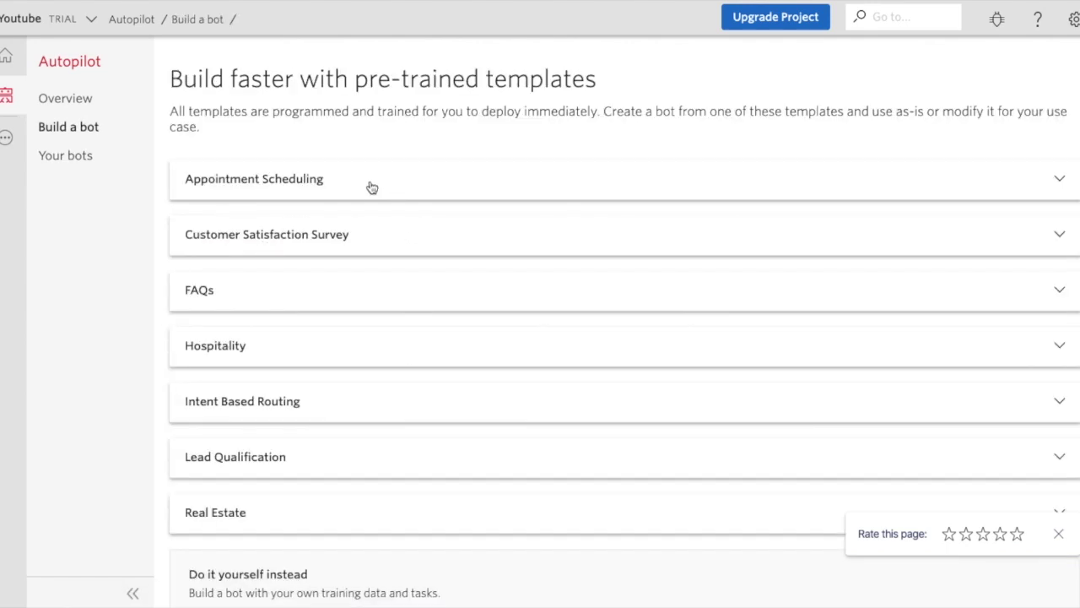
{"action": "left_click", "coordinate": [371, 186]}
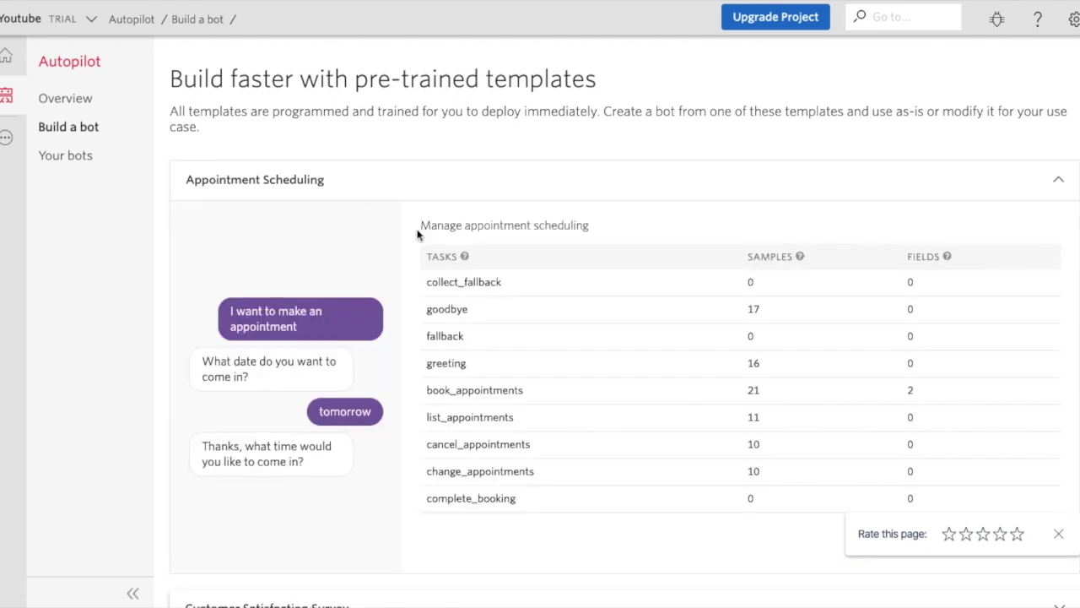
{"action": "scroll", "coordinate": [468, 310], "scroll_direction": "down", "scroll_amount": 2}
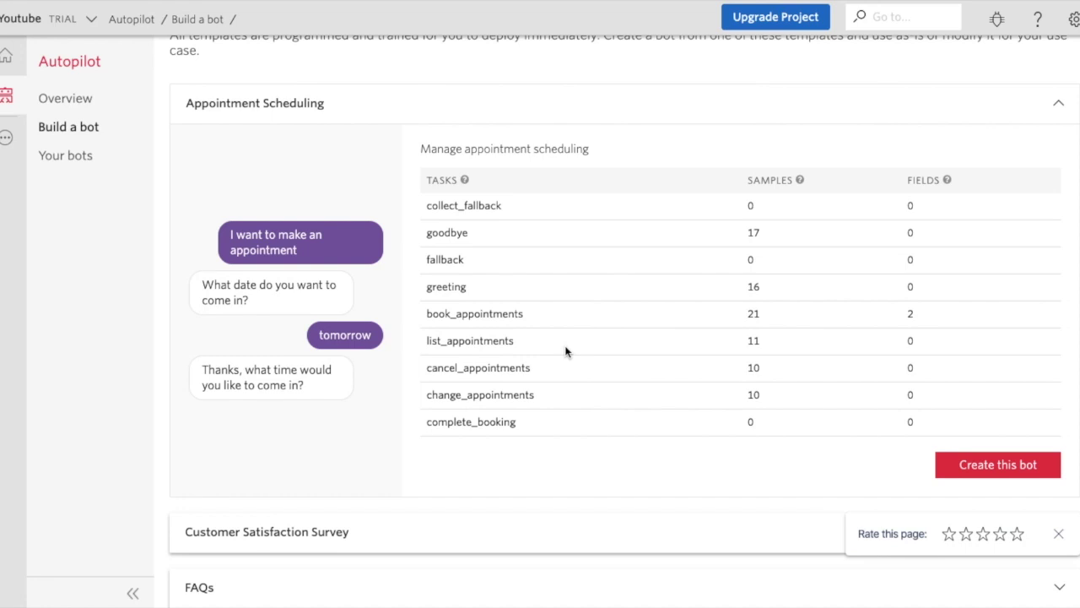
Create a bot with unique name Appt_demo from the Appointment Scheduling template.
{"action": "left_click", "coordinate": [1002, 473]}
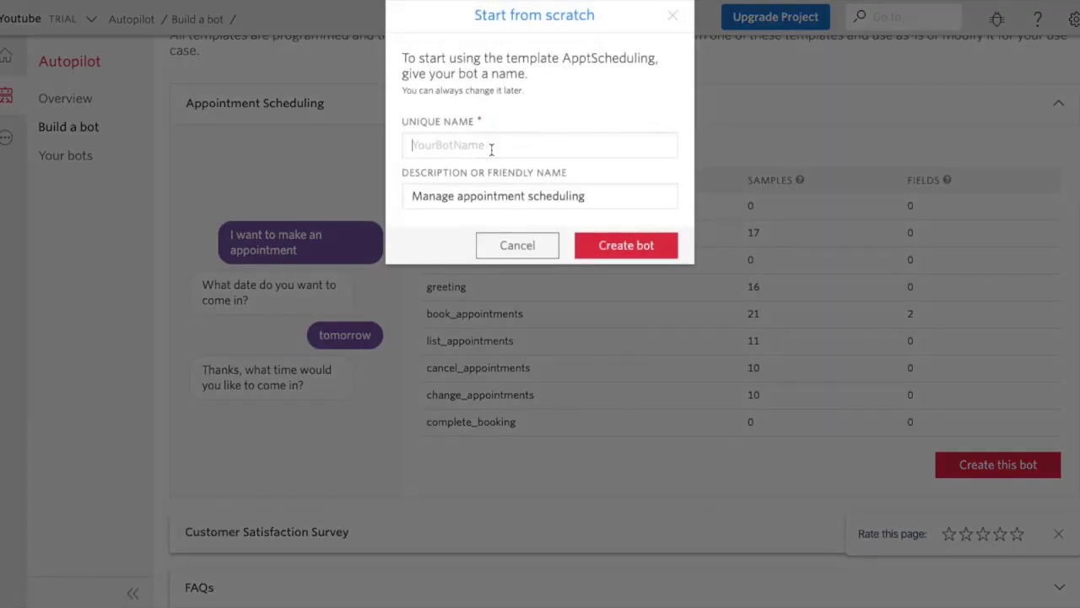
{"action": "left_click", "coordinate": [492, 147]}
{"action": "type", "text": "Appt_demo"}
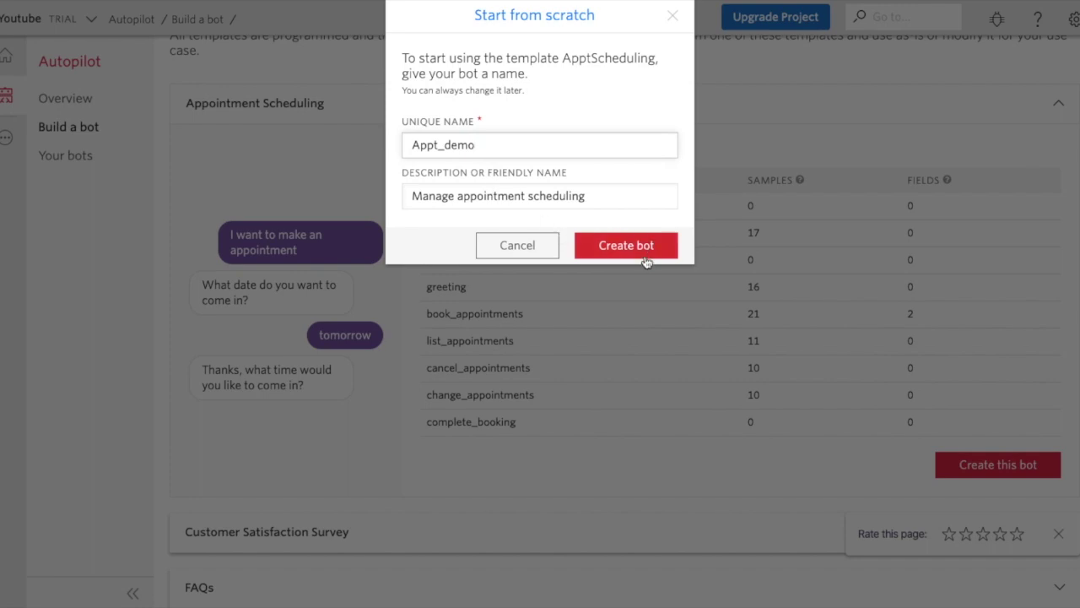
{"action": "left_click", "coordinate": [646, 255]}
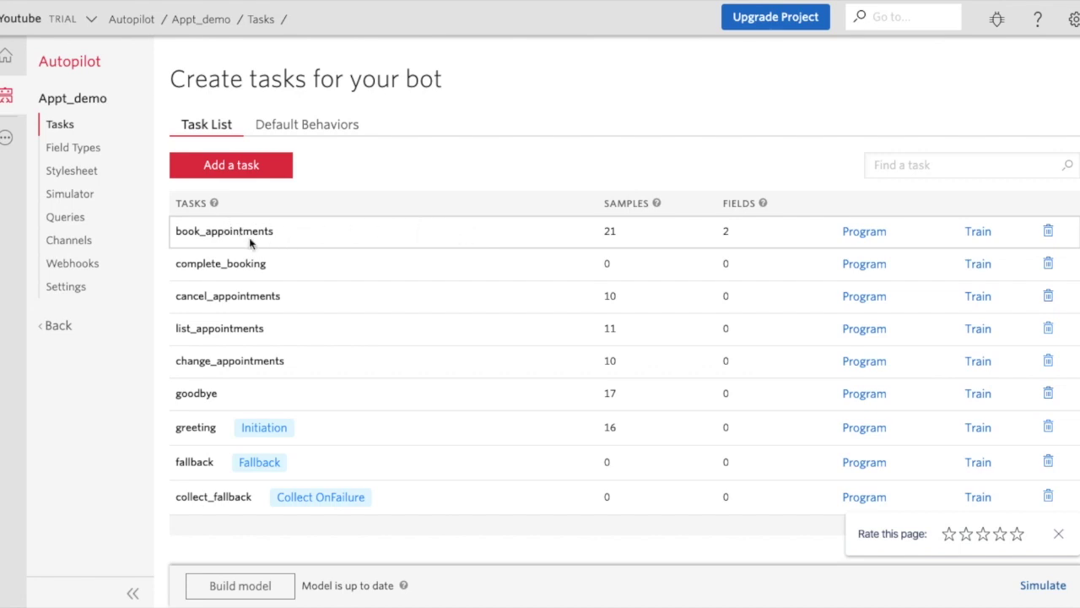
Open book_appointments' action code and insert an empty question object into the questions list.
{"action": "left_click", "coordinate": [857, 240]}
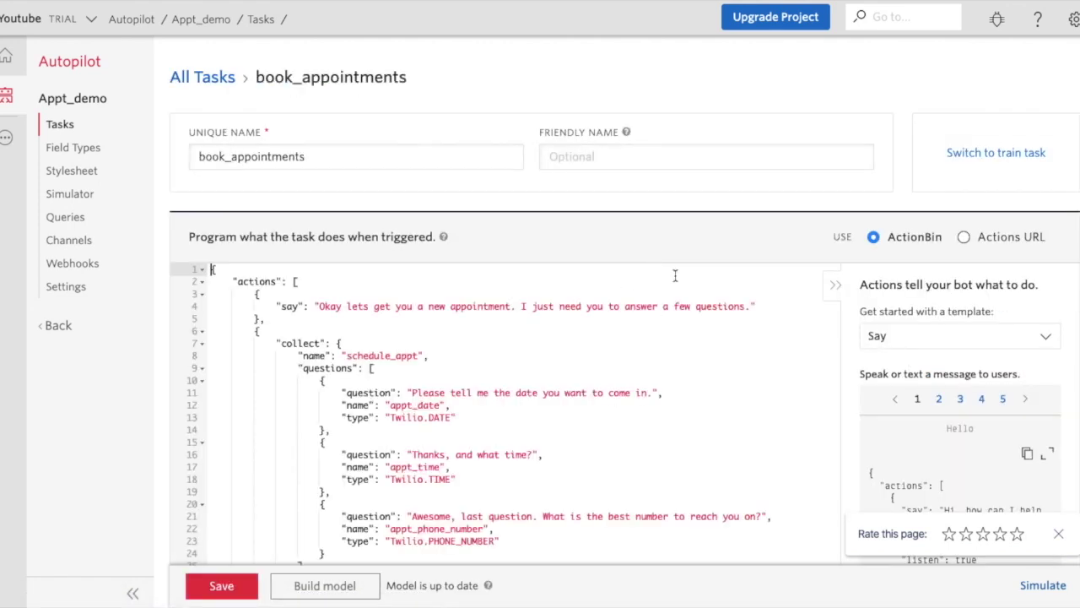
{"action": "scroll", "coordinate": [586, 435], "scroll_direction": "down", "scroll_amount": 3}
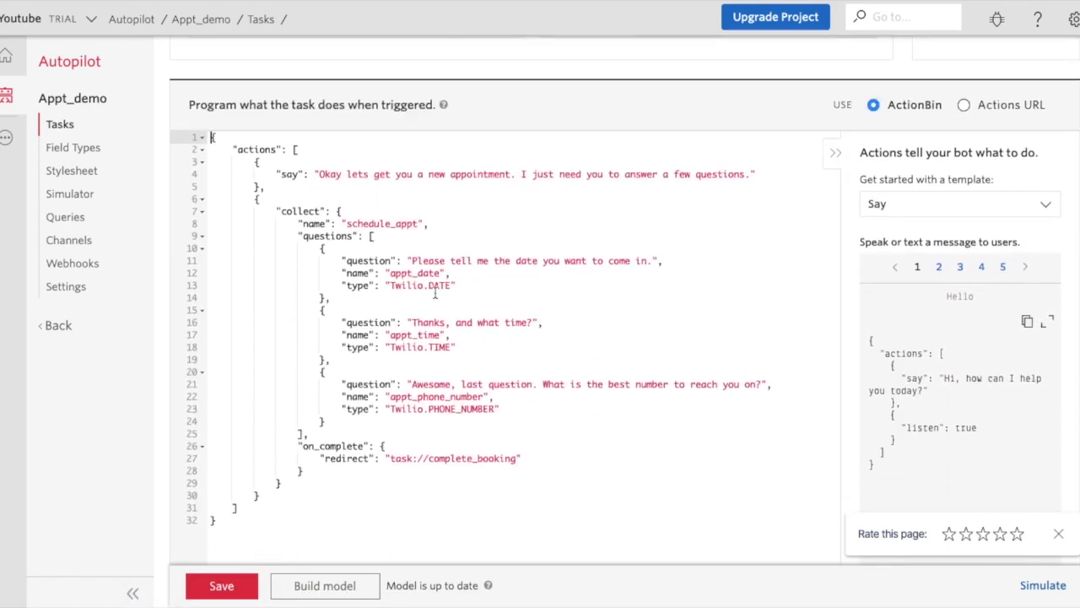
{"action": "left_click", "coordinate": [397, 236]}
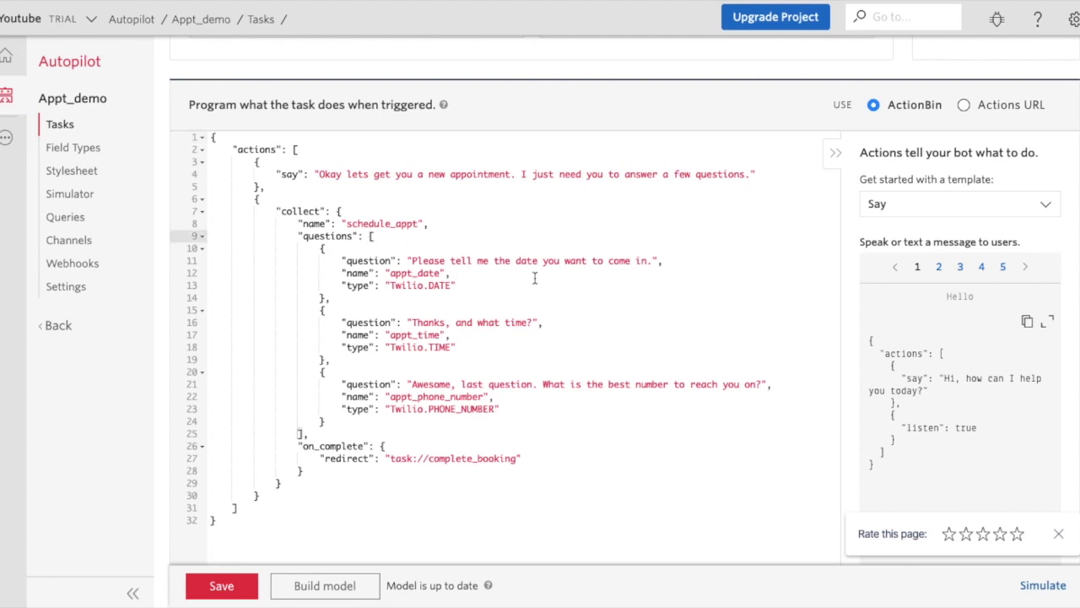
{"action": "key", "text": "Return"}
{"action": "type", "text": "{"}
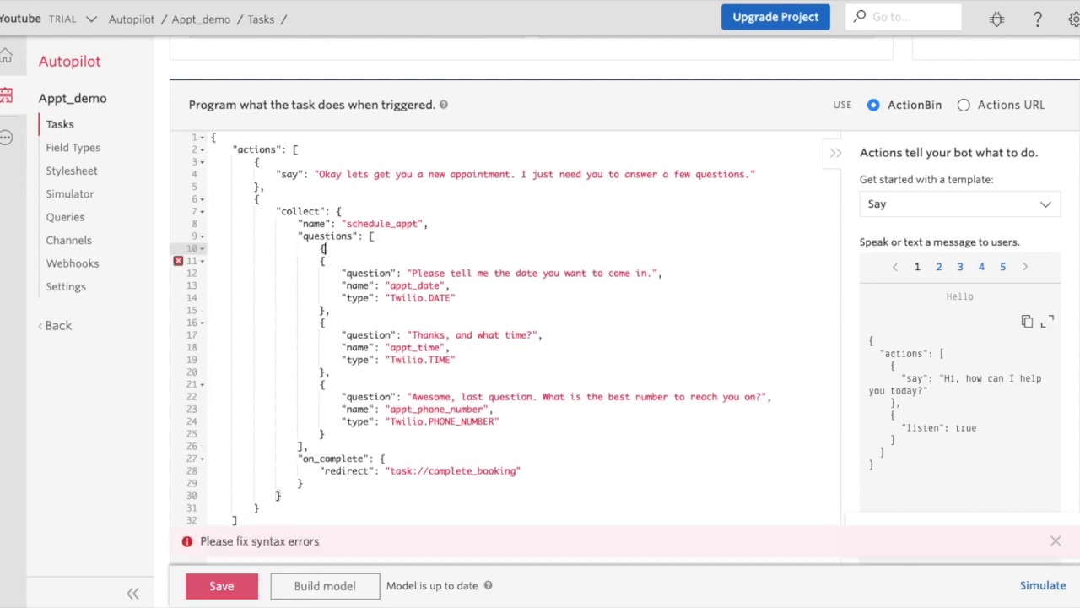
{"action": "key", "text": "Return"}
{"action": "type", "text": "},"}
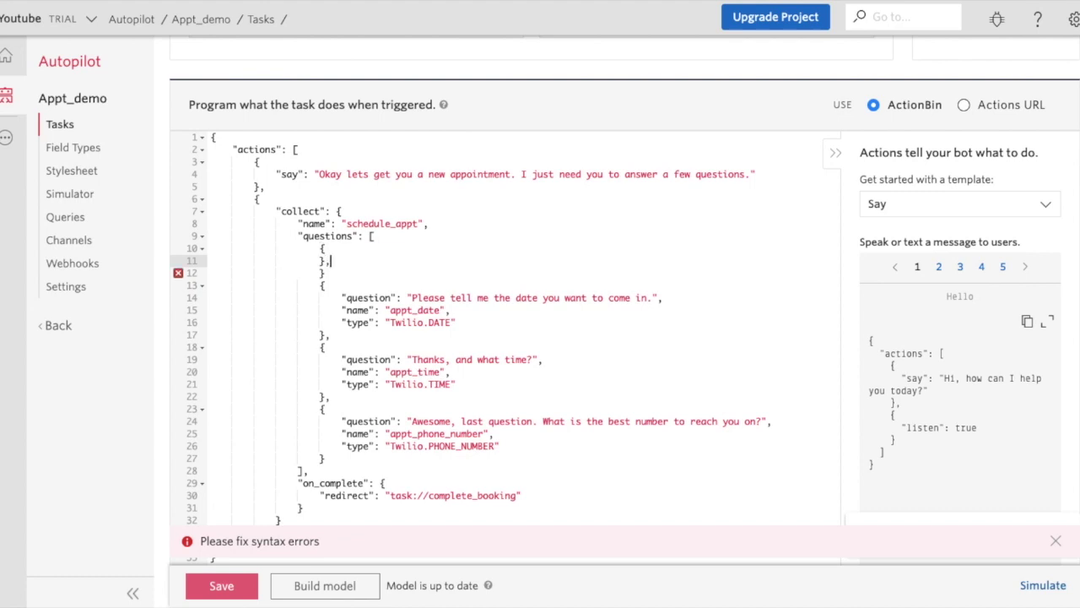
{"action": "left_click", "coordinate": [211, 248]}
{"action": "key", "text": "Right"}
{"action": "key", "text": "Right"}
{"action": "key", "text": "Right"}
{"action": "key", "text": "Right"}
{"action": "key", "text": "Right"}
{"action": "key", "text": "Right"}
{"action": "key", "text": "Return"}
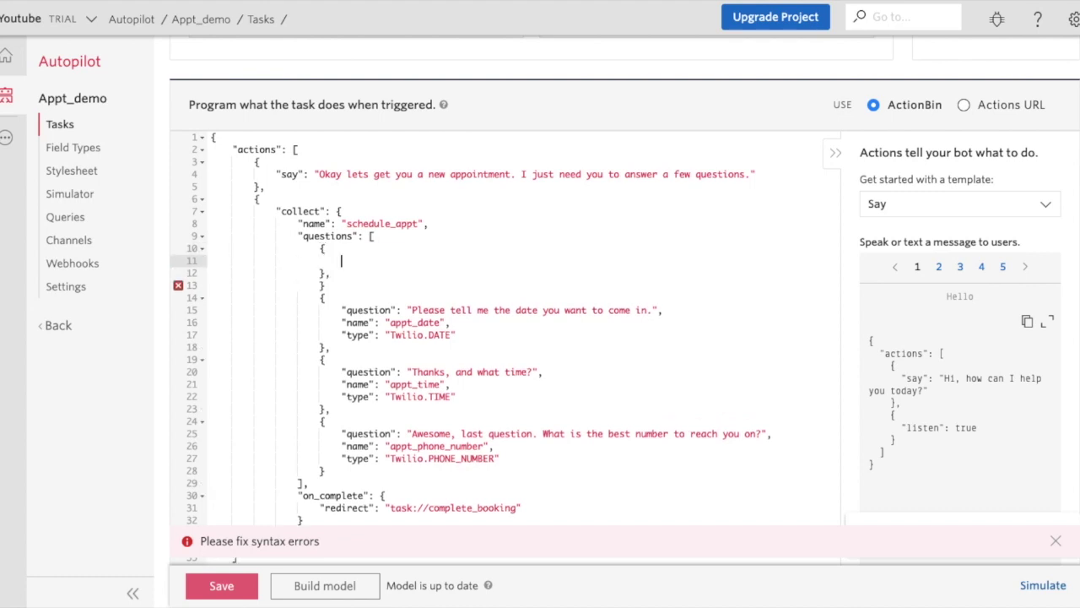
Fill the question with 'Please tell your first name.', name first_name and type Twilio.FIRST_NAME.
{"action": "type", "text": "\"quest"}
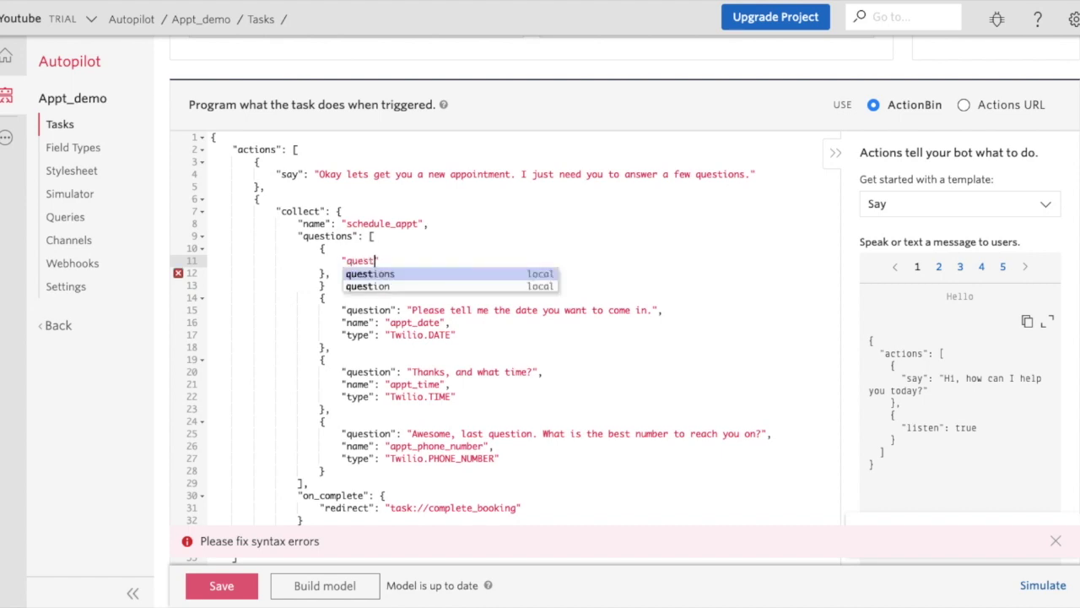
{"action": "type", "text": "ion\":"}
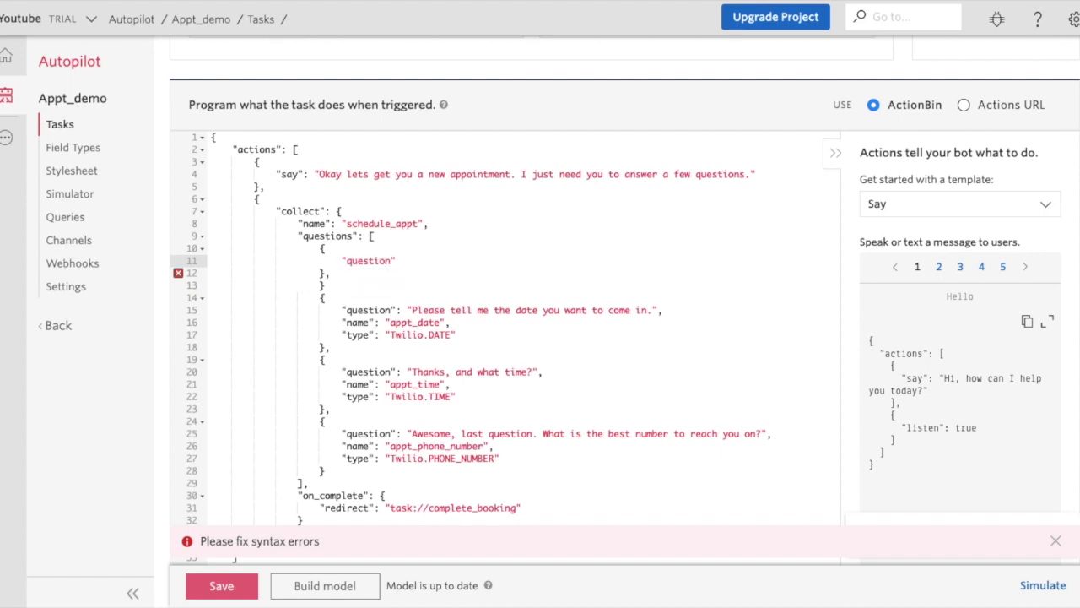
{"action": "type", "text": " \"Please tell "}
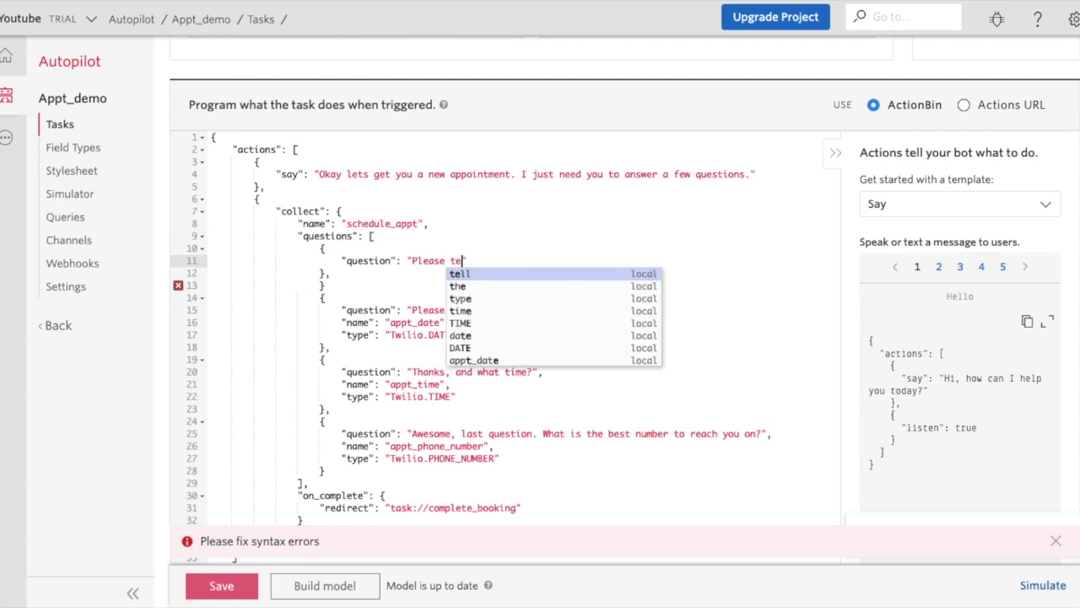
{"action": "type", "text": "your f"}
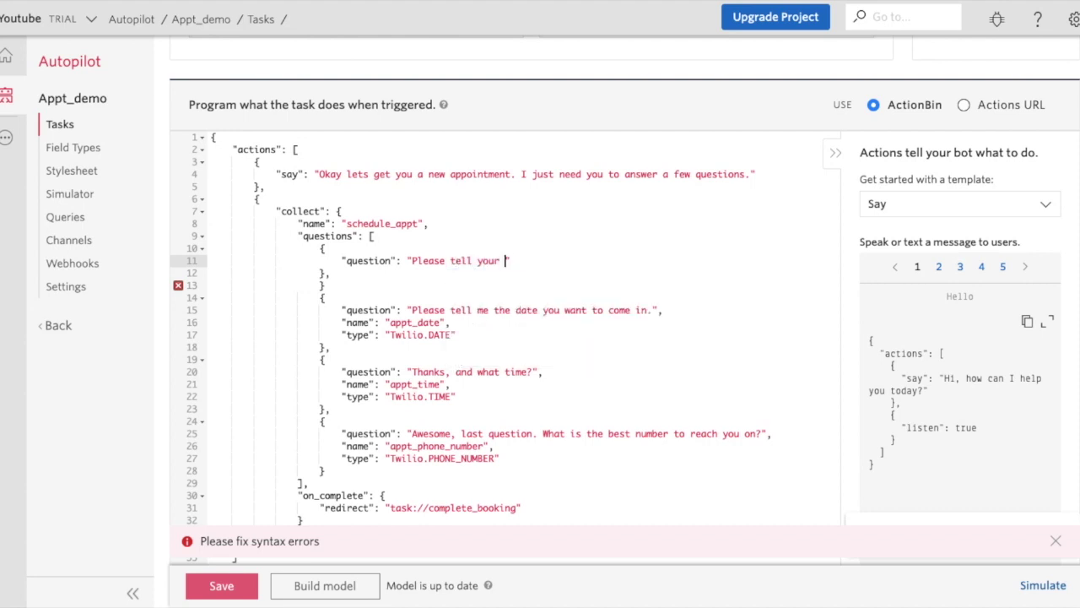
{"action": "type", "text": "irst name?"}
{"action": "key", "text": "BackSpace"}
{"action": "type", "text": ".\","}
{"action": "key", "text": "Return"}
{"action": "type", "text": "\"name\": "}
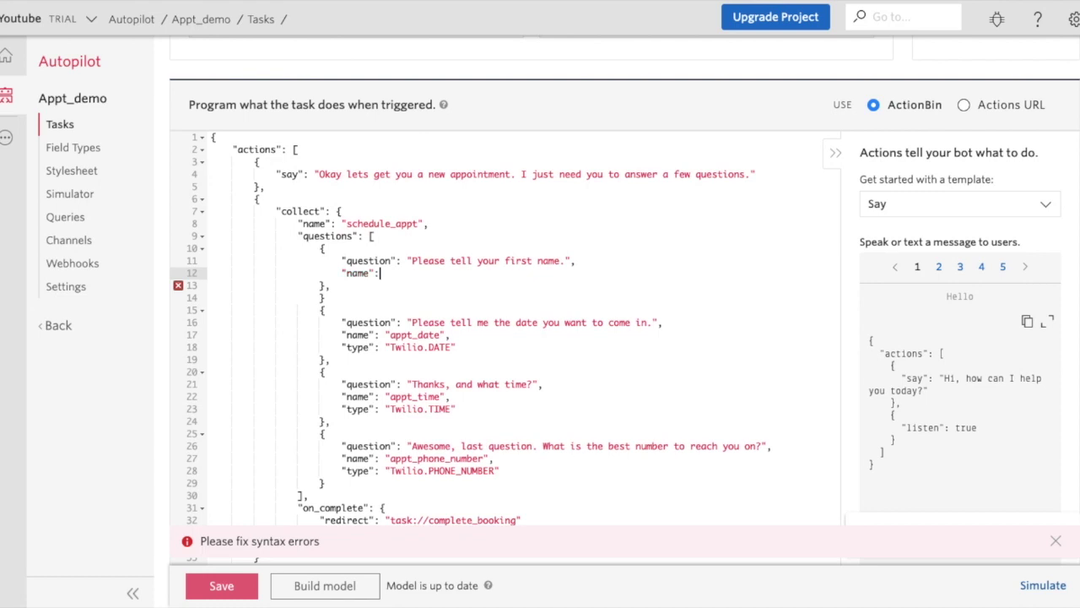
{"action": "type", "text": "\"first_nam"}
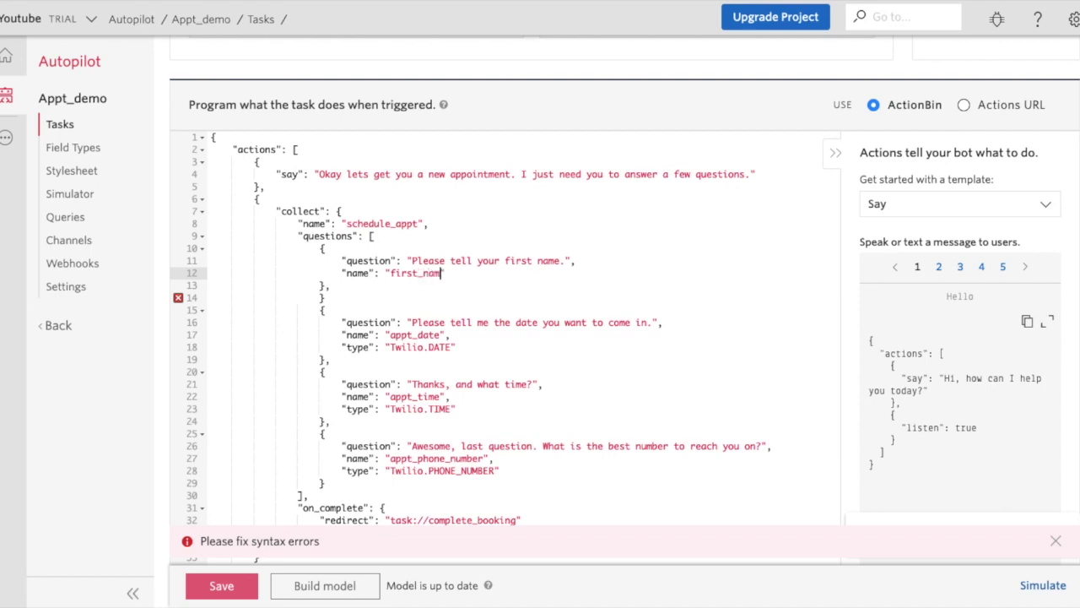
{"action": "type", "text": "e\","}
{"action": "key", "text": "Return"}
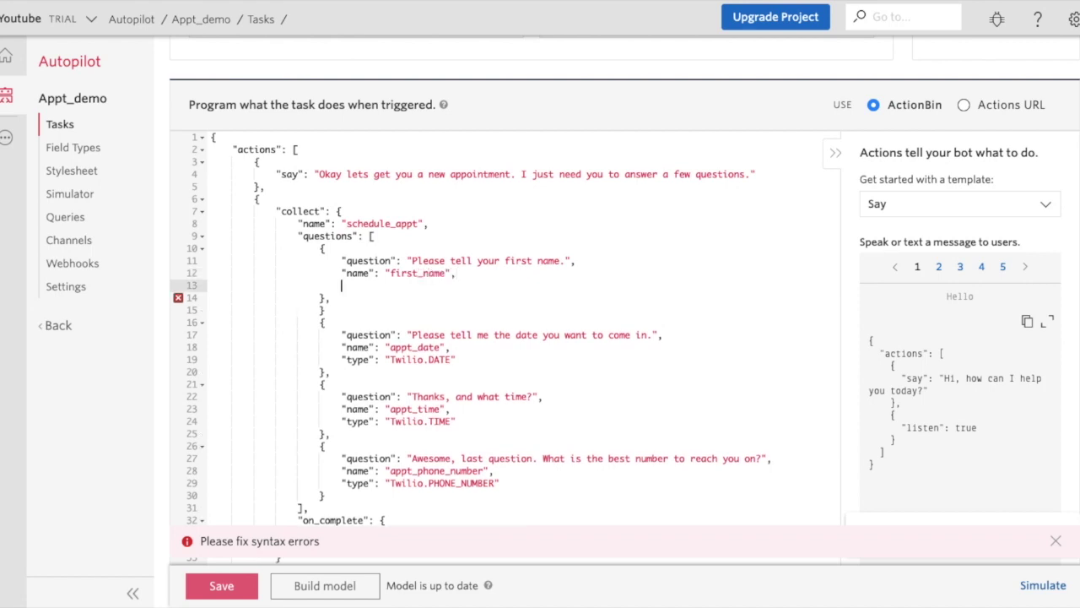
{"action": "type", "text": "\""}
{"action": "type", "text": "type\":"}
{"action": "type", "text": " \"Tw"}
{"action": "type", "text": "ilio"}
{"action": "type", "text": "."}
{"action": "type", "text": "FIRST"}
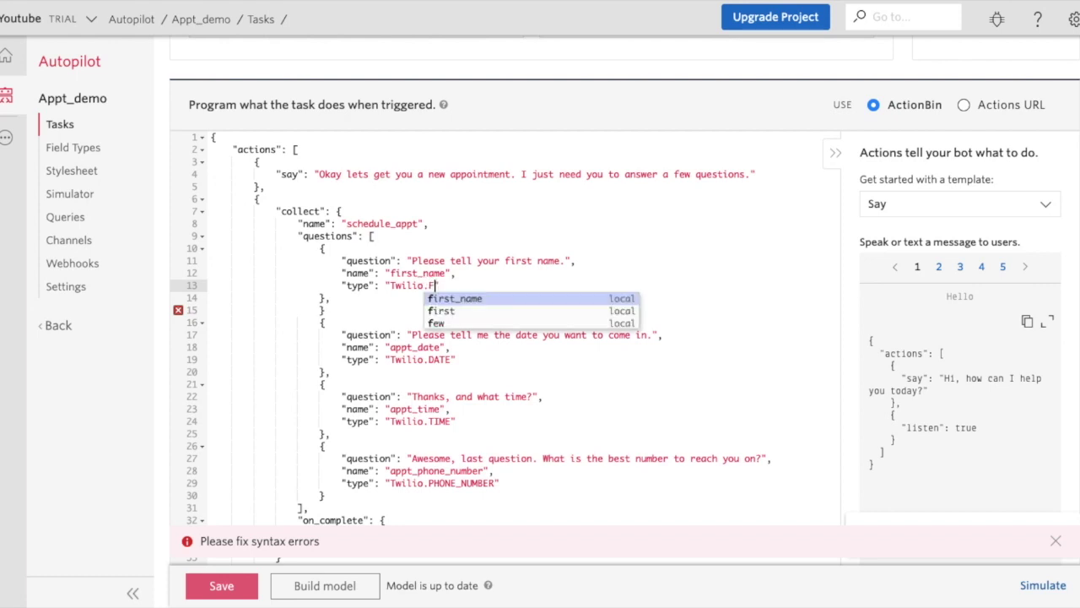
{"action": "type", "text": "_"}
{"action": "key", "text": "BackSpace"}
{"action": "type", "text": "_NAME"}
{"action": "key", "text": "Escape"}
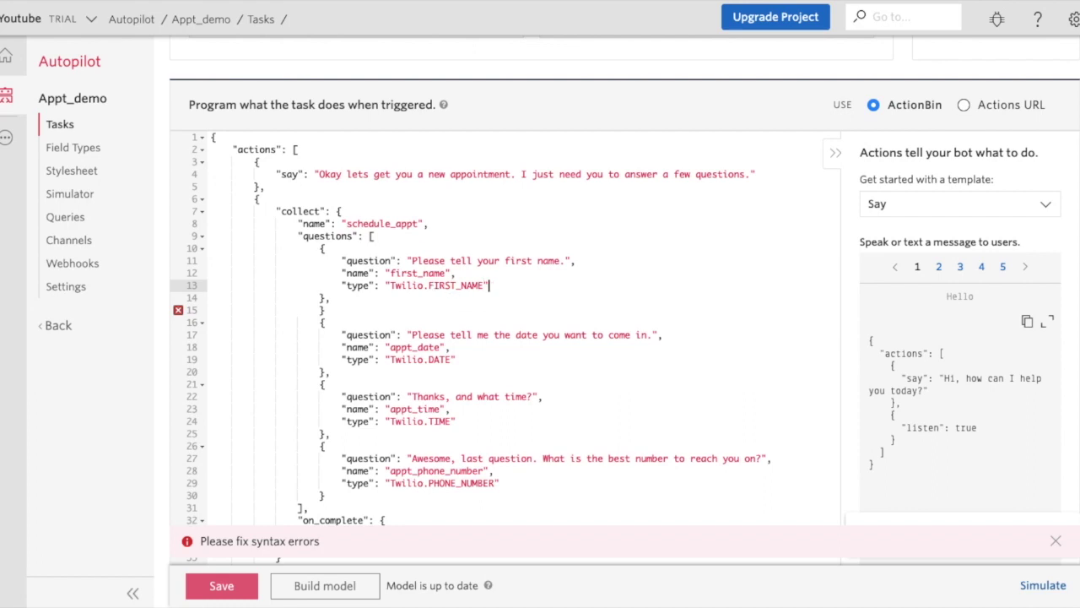
{"action": "left_click", "coordinate": [331, 298]}
Add a second question 'And what is your last name?' with name last_name.
{"action": "key", "text": "Return"}
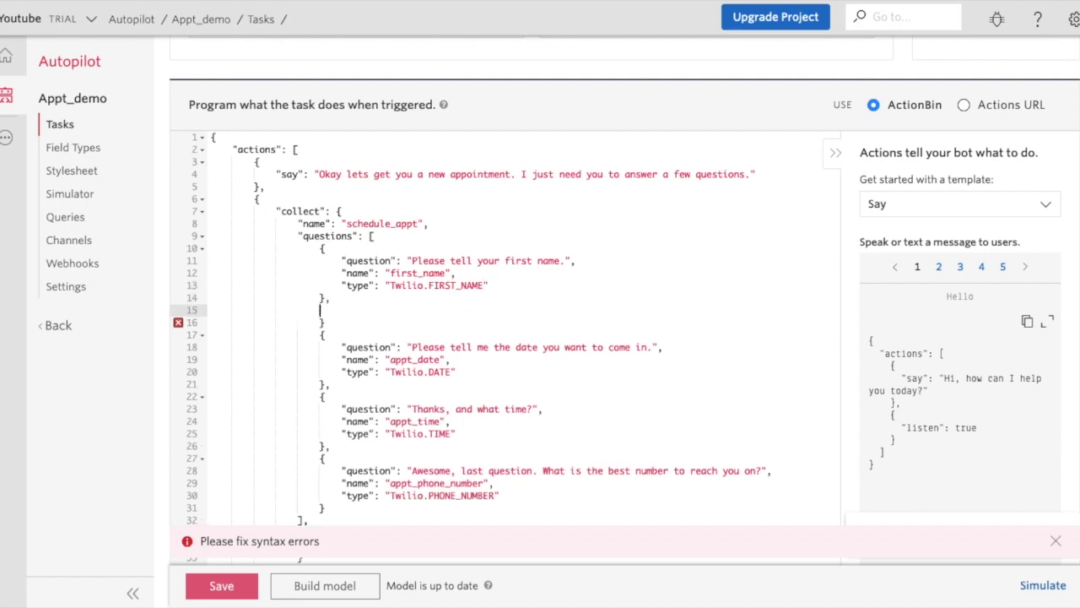
{"action": "type", "text": "{"}
{"action": "key", "text": "Return"}
{"action": "type", "text": "}"}
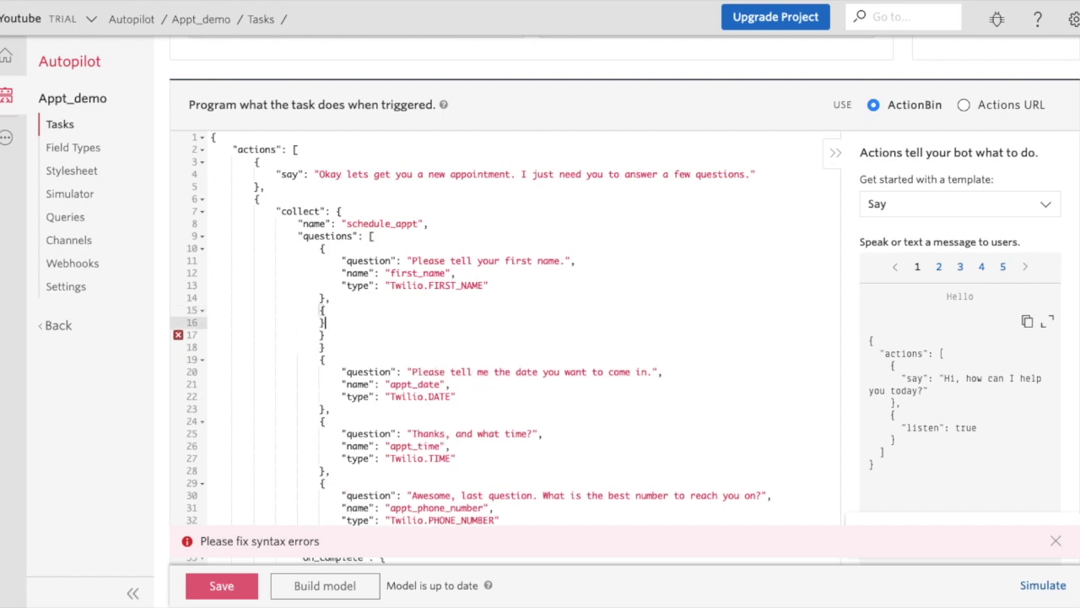
{"action": "type", "text": ","}
{"action": "left_click", "coordinate": [325, 310]}
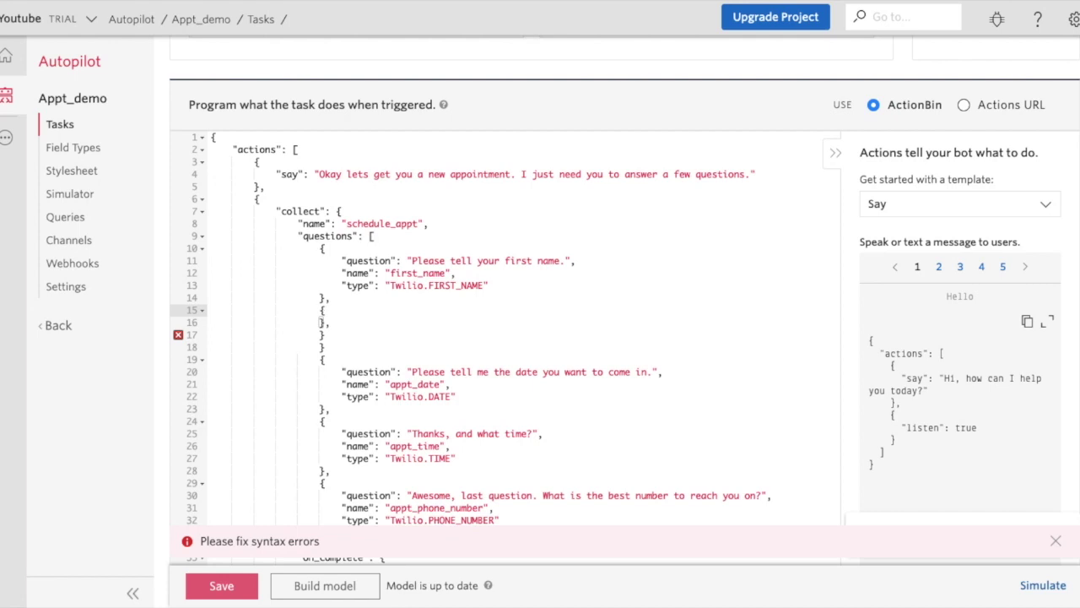
{"action": "key", "text": "Return"}
{"action": "type", "text": "\"question"}
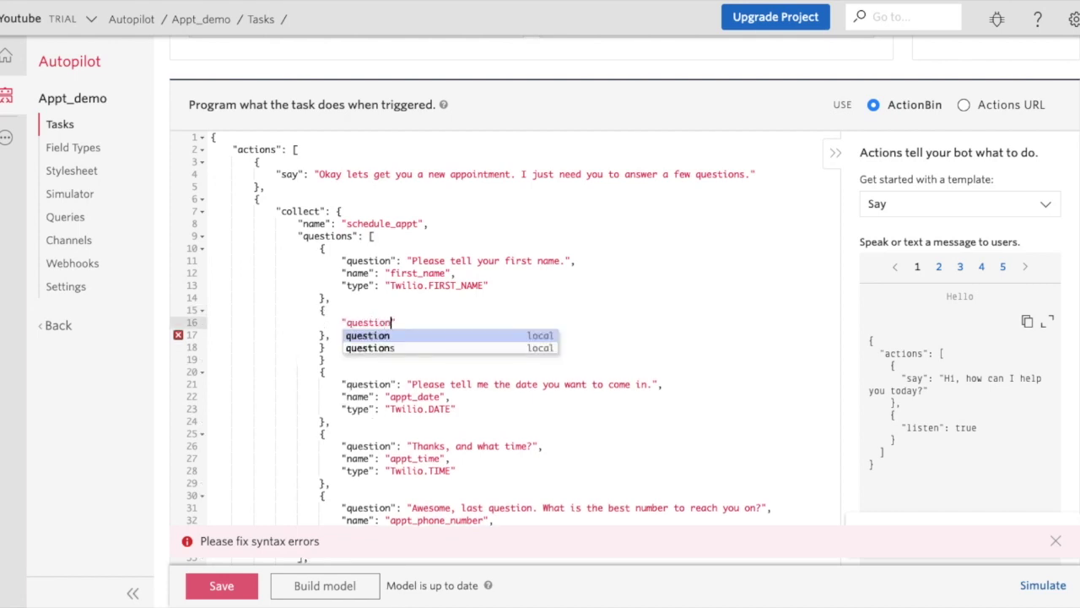
{"action": "type", "text": "\""}
{"action": "type", "text": ": \""}
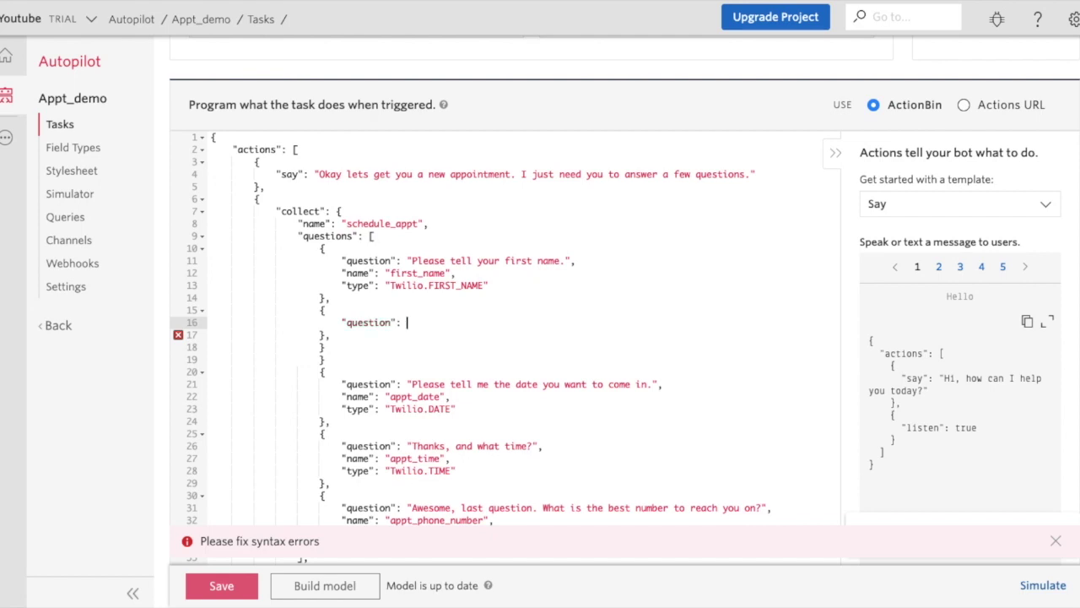
{"action": "type", "text": "lease tell me your "}
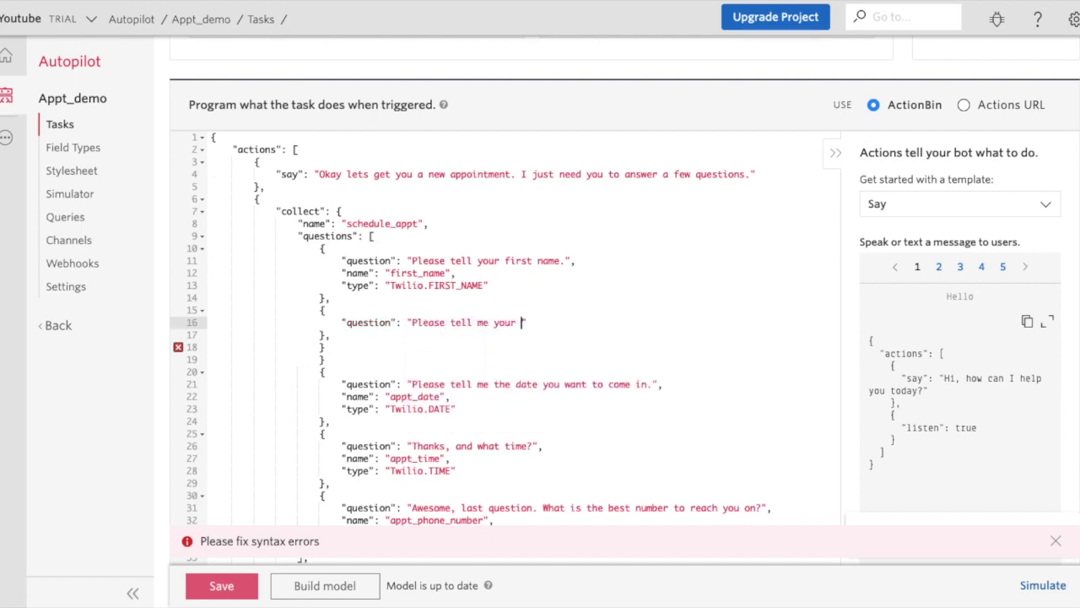
{"action": "type", "text": "last name"}
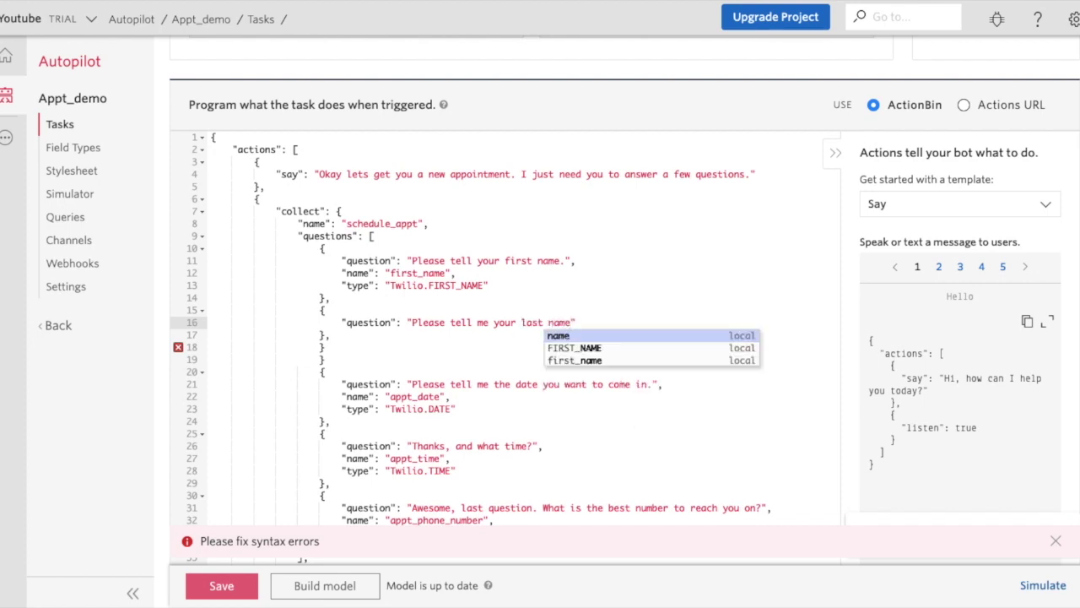
{"action": "key", "text": "BackSpace"}
{"action": "key", "text": "BackSpace"}
{"action": "key", "text": "BackSpace"}
{"action": "key", "text": "BackSpace"}
{"action": "key", "text": "BackSpace"}
{"action": "key", "text": "BackSpace"}
{"action": "key", "text": "BackSpace"}
{"action": "key", "text": "BackSpace"}
{"action": "key", "text": "BackSpace"}
{"action": "key", "text": "BackSpace"}
{"action": "key", "text": "BackSpace"}
{"action": "key", "text": "BackSpace"}
{"action": "key", "text": "BackSpace"}
{"action": "key", "text": "BackSpace"}
{"action": "key", "text": "BackSpace"}
{"action": "key", "text": "BackSpace"}
{"action": "key", "text": "BackSpace"}
{"action": "key", "text": "BackSpace"}
{"action": "key", "text": "BackSpace"}
{"action": "key", "text": "BackSpace"}
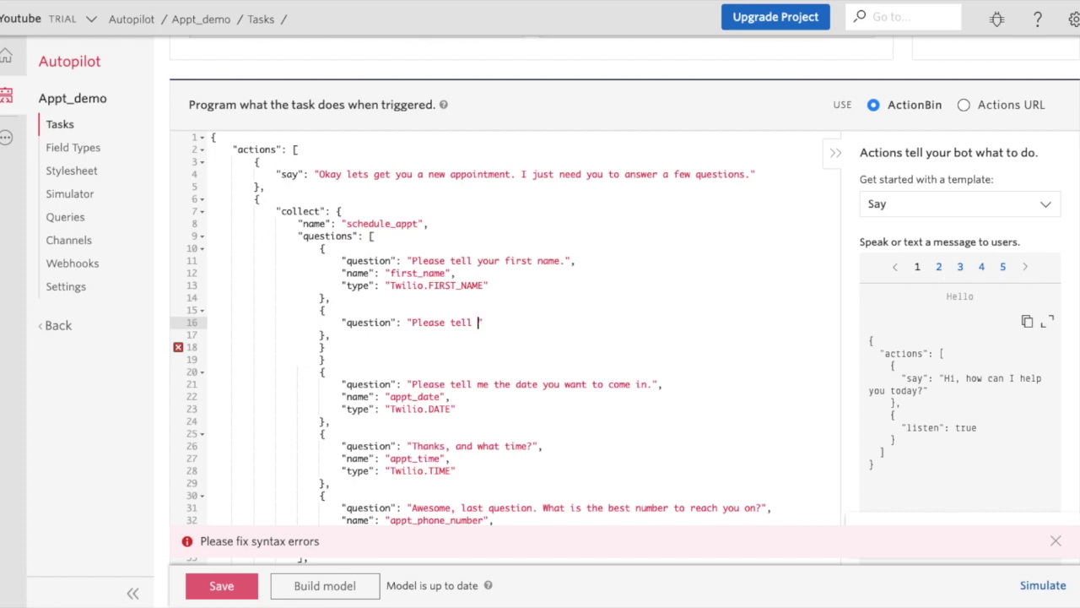
{"action": "key", "text": "BackSpace"}
{"action": "key", "text": "BackSpace"}
{"action": "key", "text": "BackSpace"}
{"action": "key", "text": "BackSpace"}
{"action": "key", "text": "BackSpace"}
{"action": "key", "text": "BackSpace"}
{"action": "key", "text": "BackSpace"}
{"action": "key", "text": "BackSpace"}
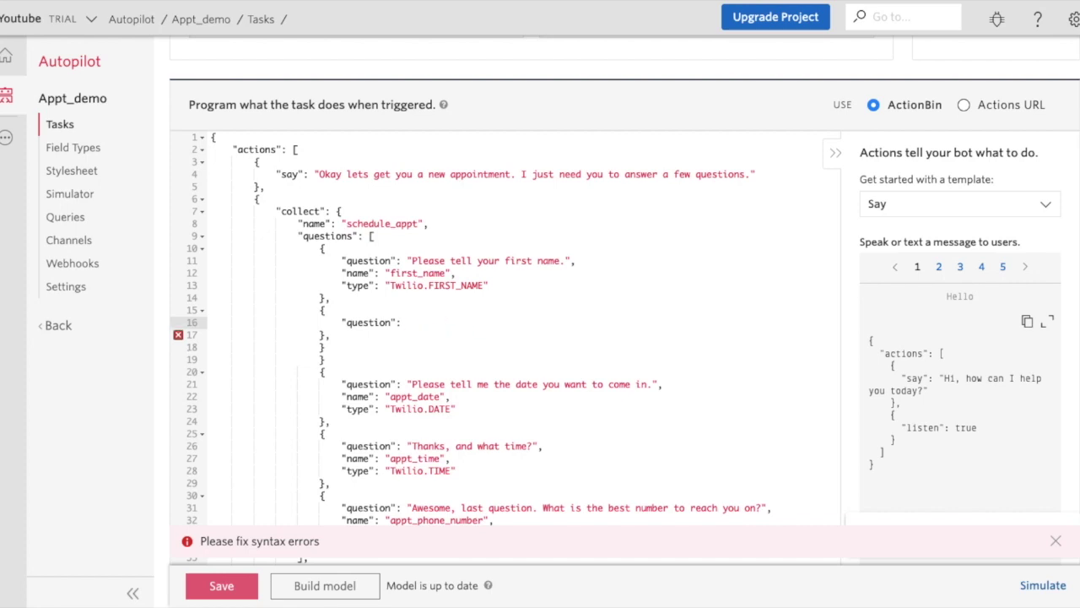
{"action": "type", "text": "And what "}
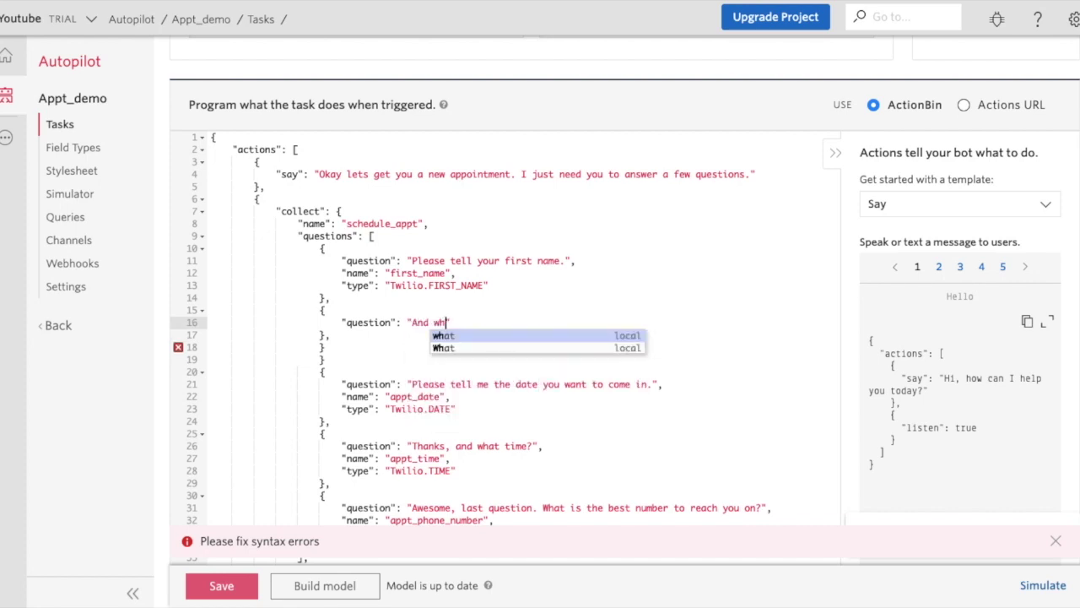
{"action": "type", "text": "is "}
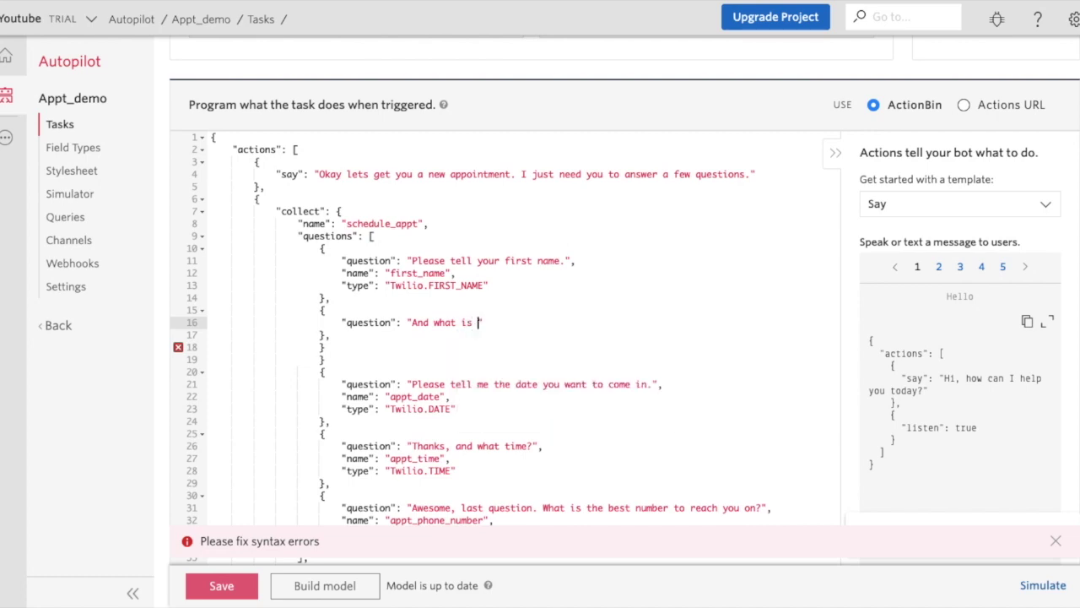
{"action": "type", "text": "your last name"}
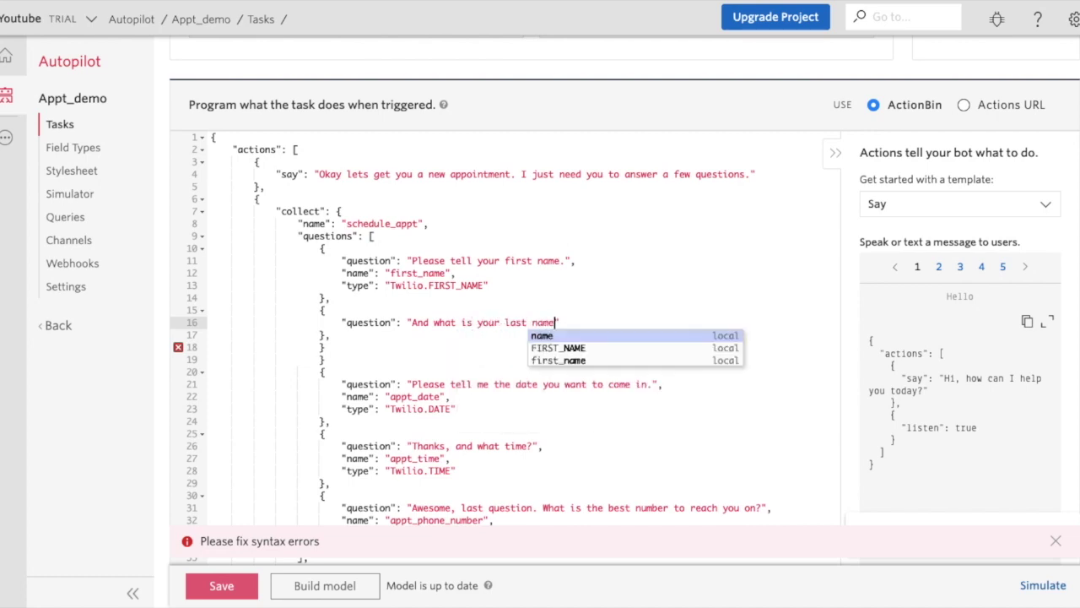
{"action": "type", "text": "?"}
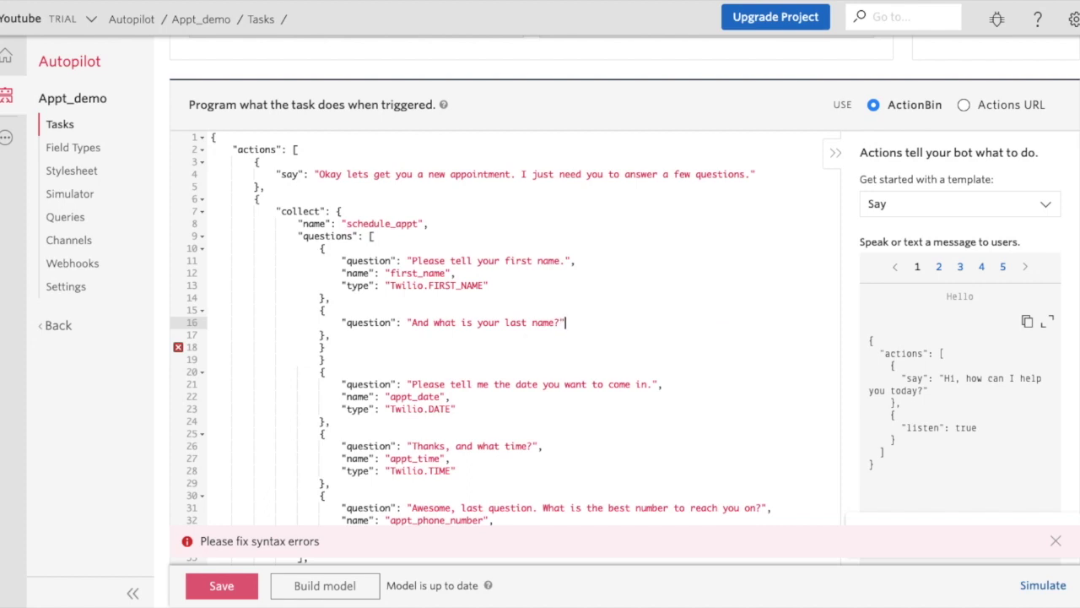
{"action": "key", "text": "Return"}
{"action": "type", "text": "\""}
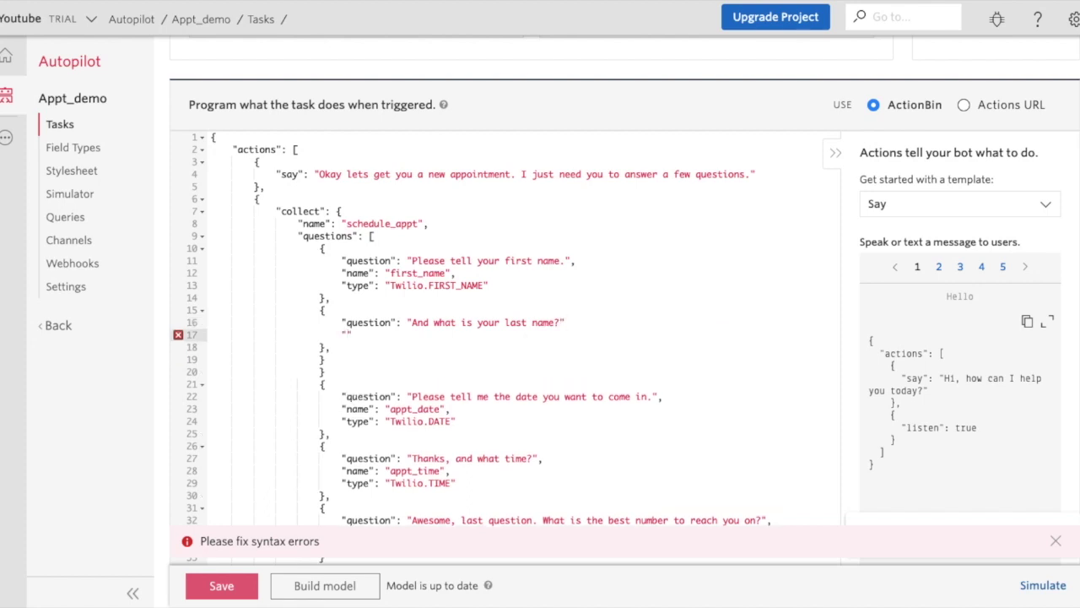
{"action": "type", "text": "name\": \"last_name\","}
{"action": "key", "text": "Return"}
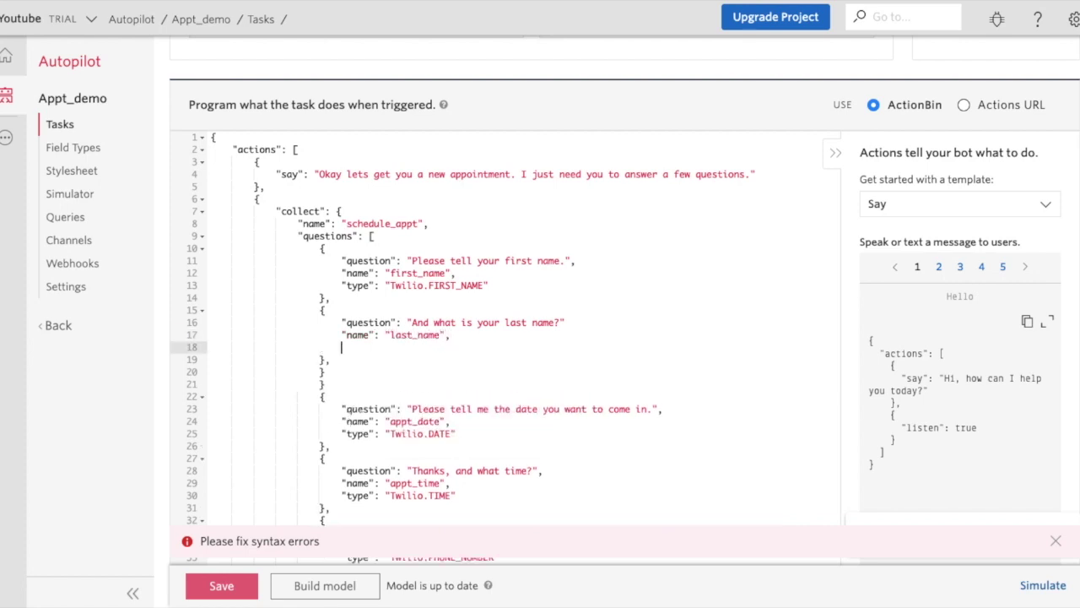
Add the missing comma after the question and give it type Twilio.LAST_NAME.
{"action": "left_click", "coordinate": [582, 322]}
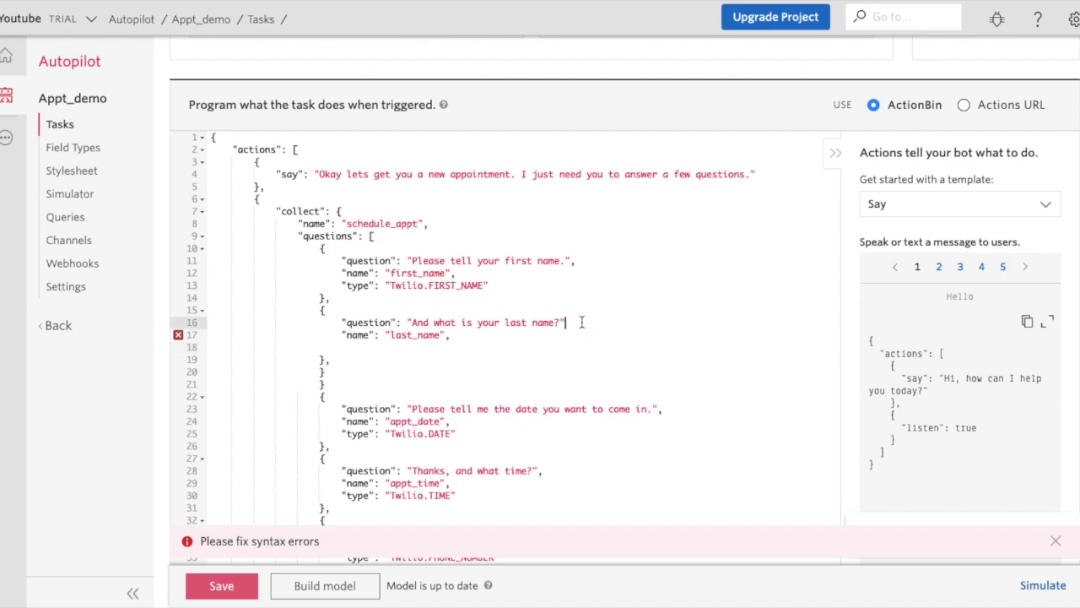
{"action": "type", "text": ","}
{"action": "key", "text": "Return"}
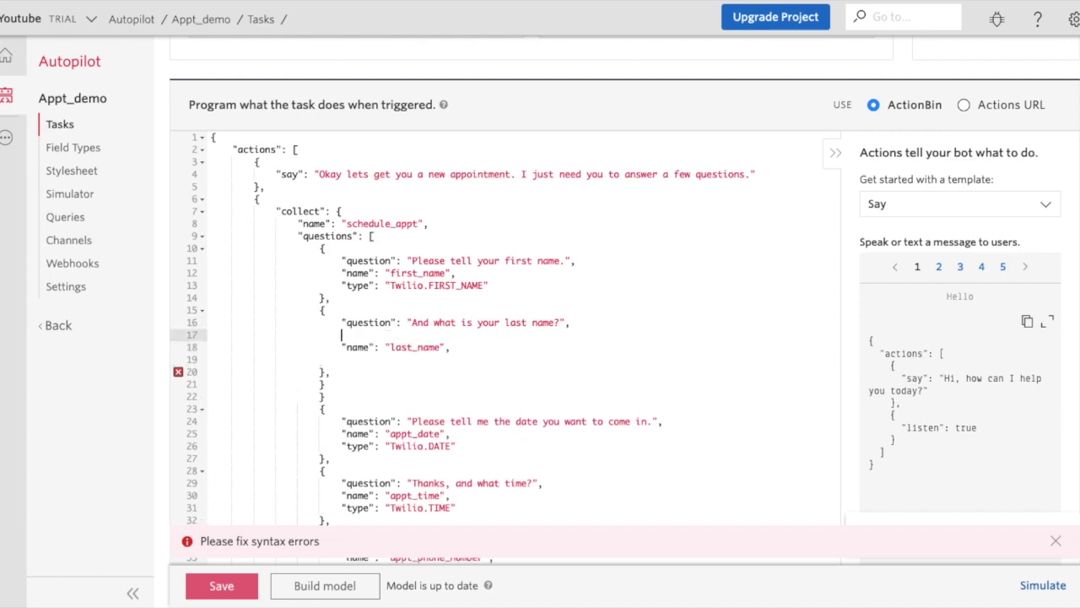
{"action": "key", "text": "Delete"}
{"action": "key", "text": "Down"}
{"action": "key", "text": "Up"}
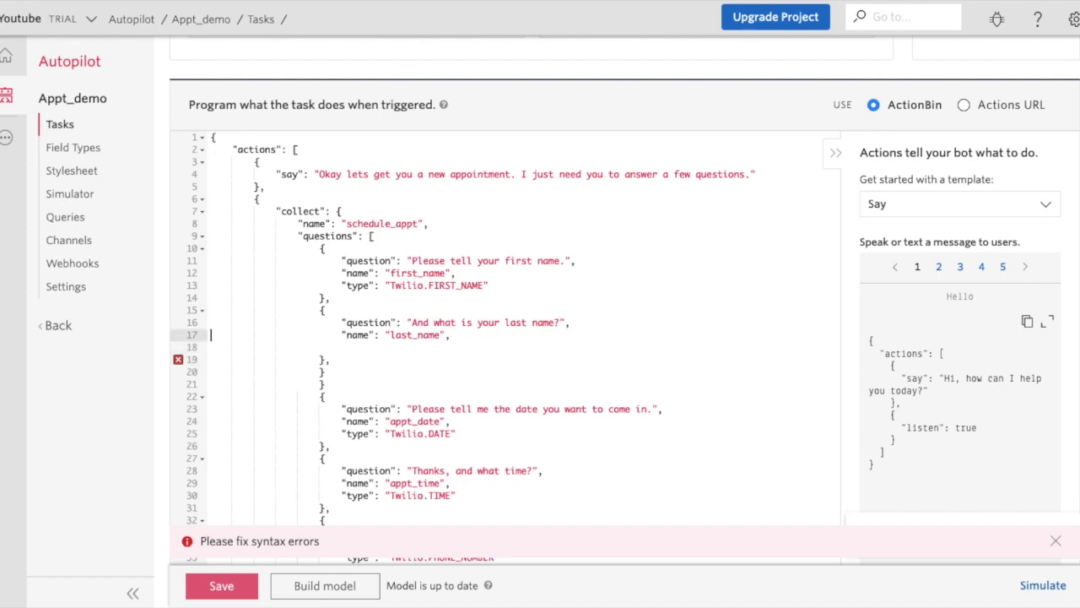
{"action": "key", "text": "Return"}
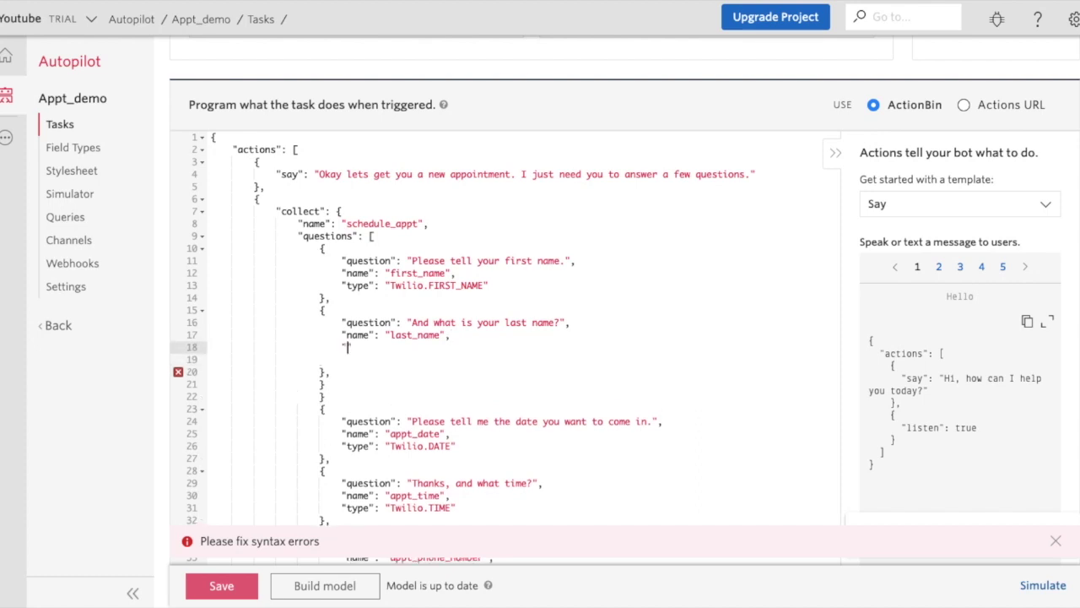
{"action": "type", "text": "\"type\": \"T"}
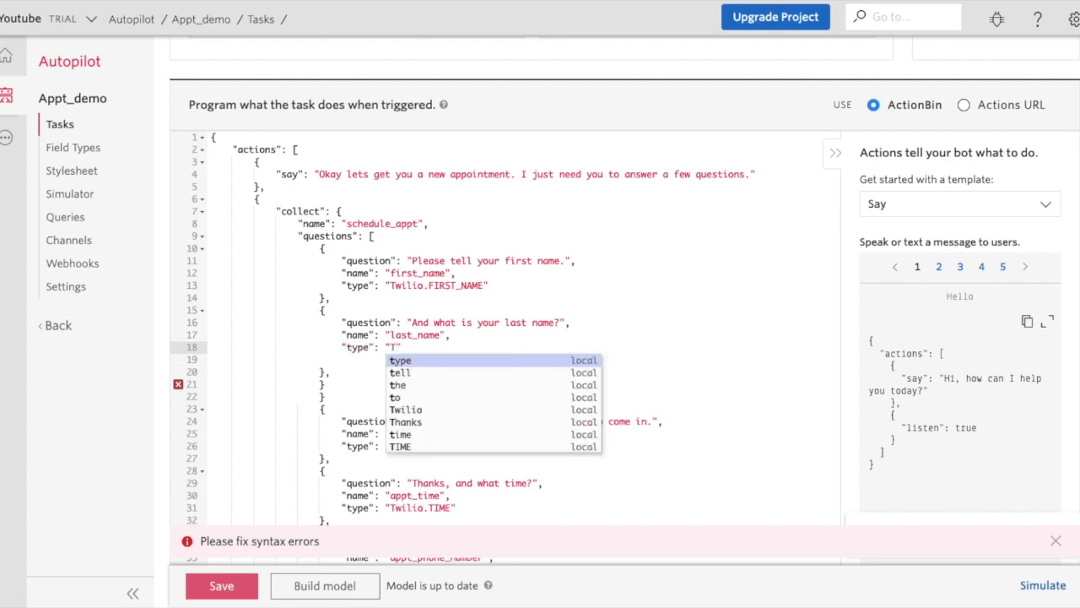
{"action": "type", "text": "wil"}
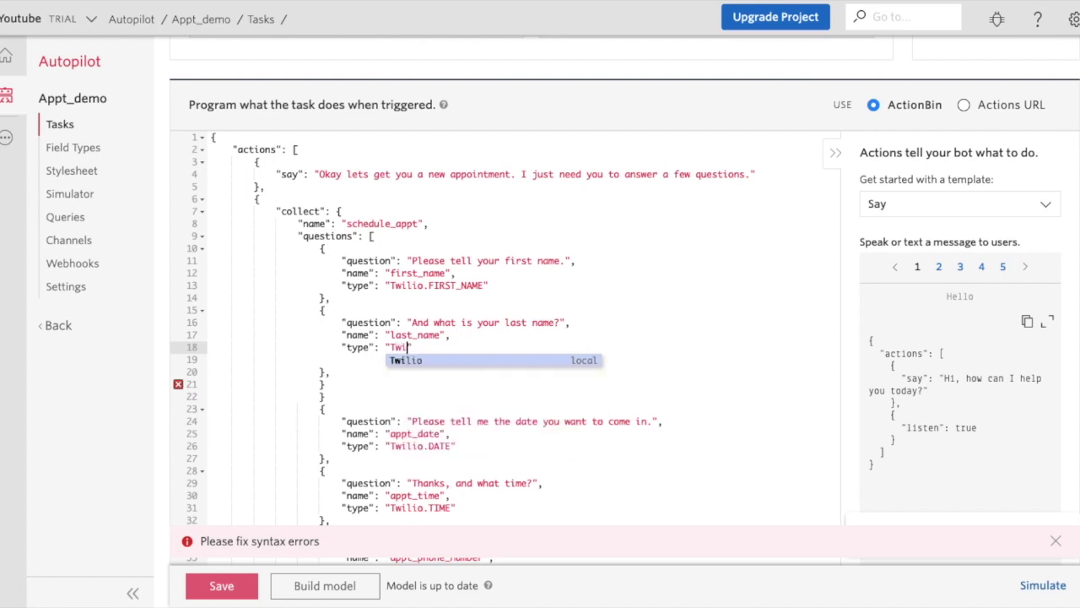
{"action": "type", "text": "io"}
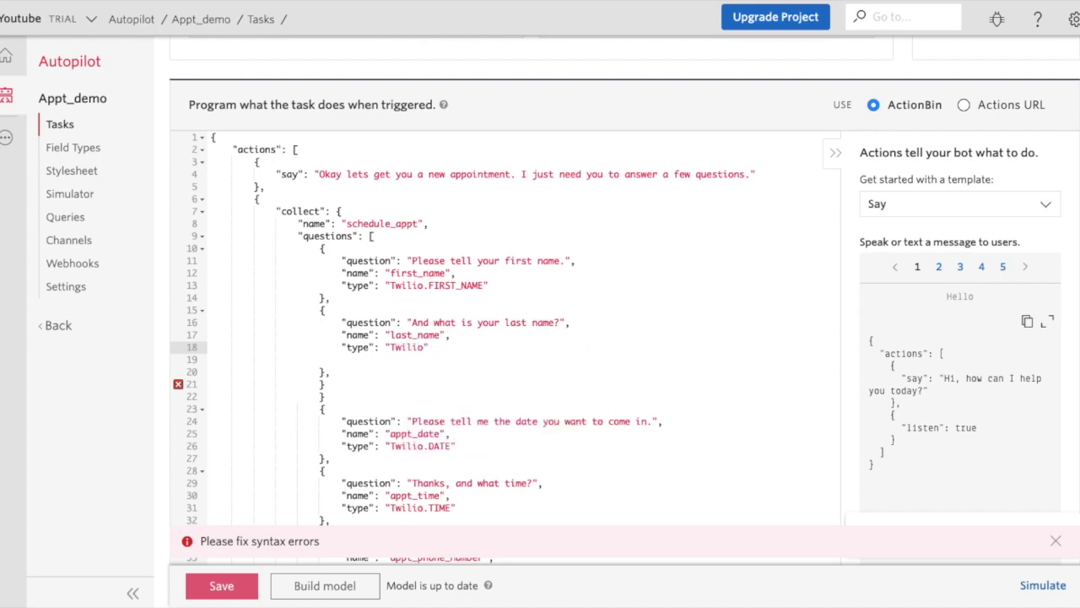
{"action": "type", "text": ".LAST_"}
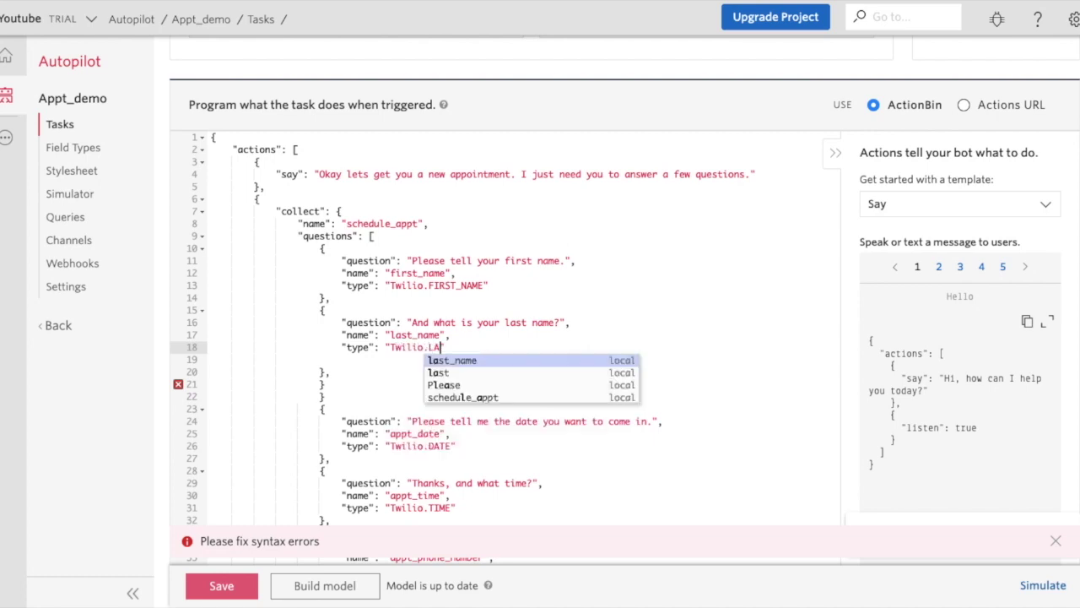
{"action": "type", "text": "NAME"}
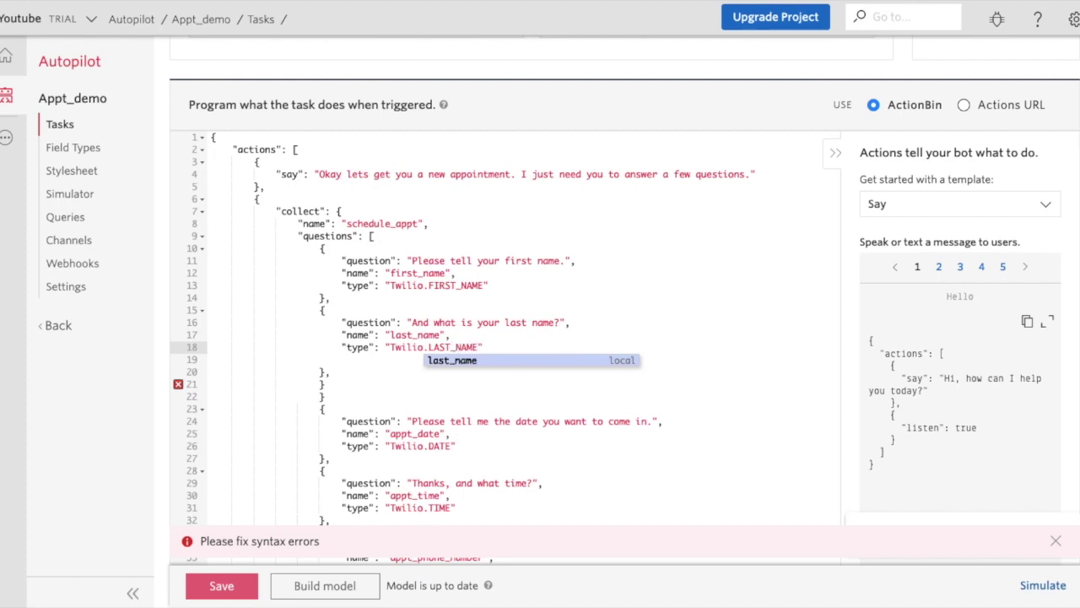
{"action": "left_click", "coordinate": [550, 347]}
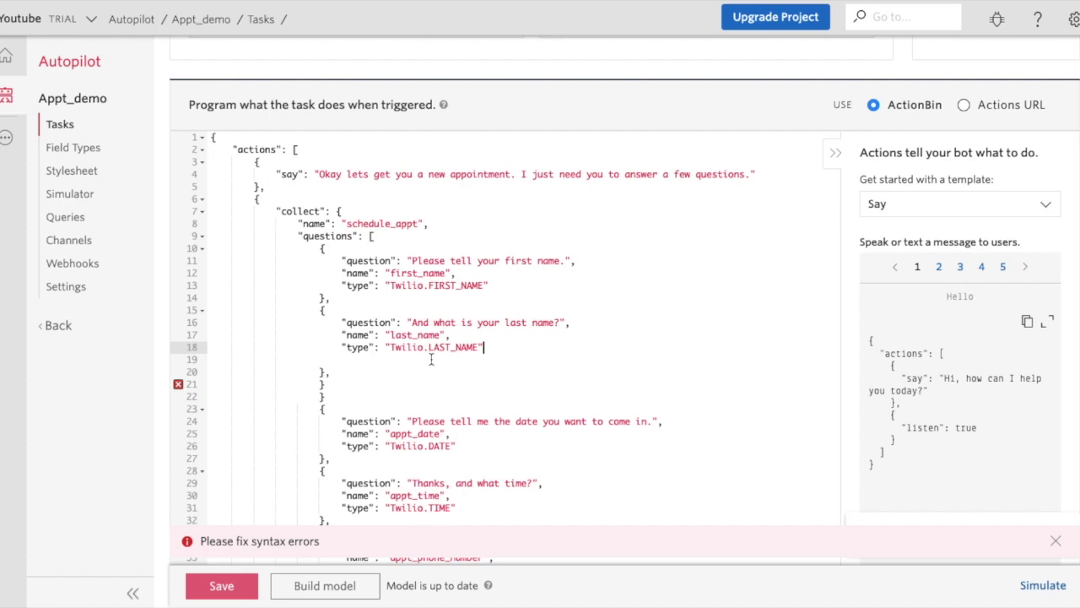
Delete the stray braces and blank lines to clear syntax errors, then save the task code.
{"action": "left_click", "coordinate": [331, 385]}
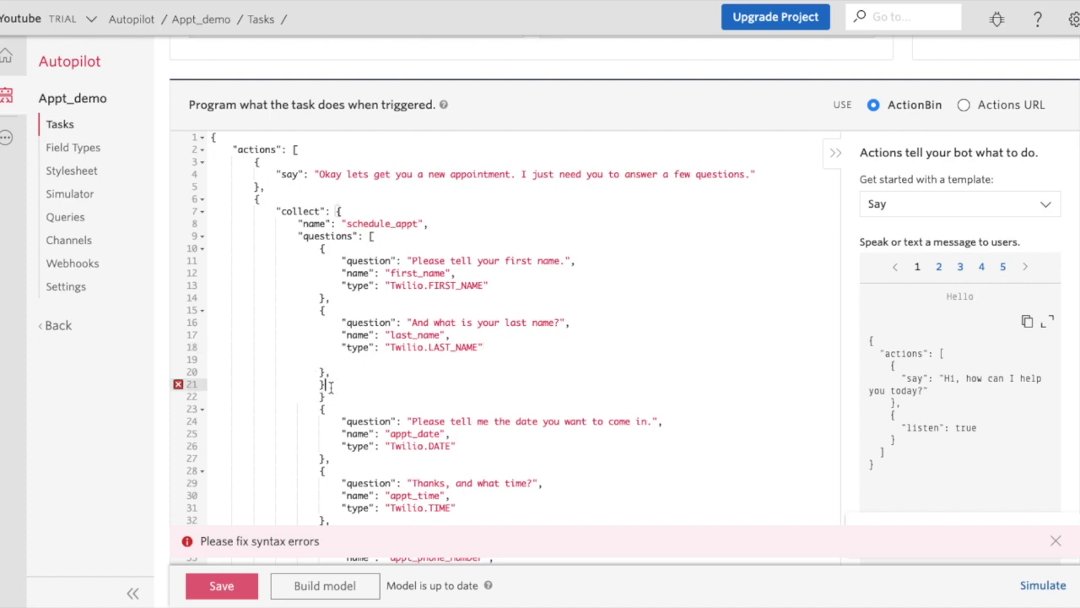
{"action": "left_click", "coordinate": [330, 396]}
{"action": "key", "text": "BackSpace"}
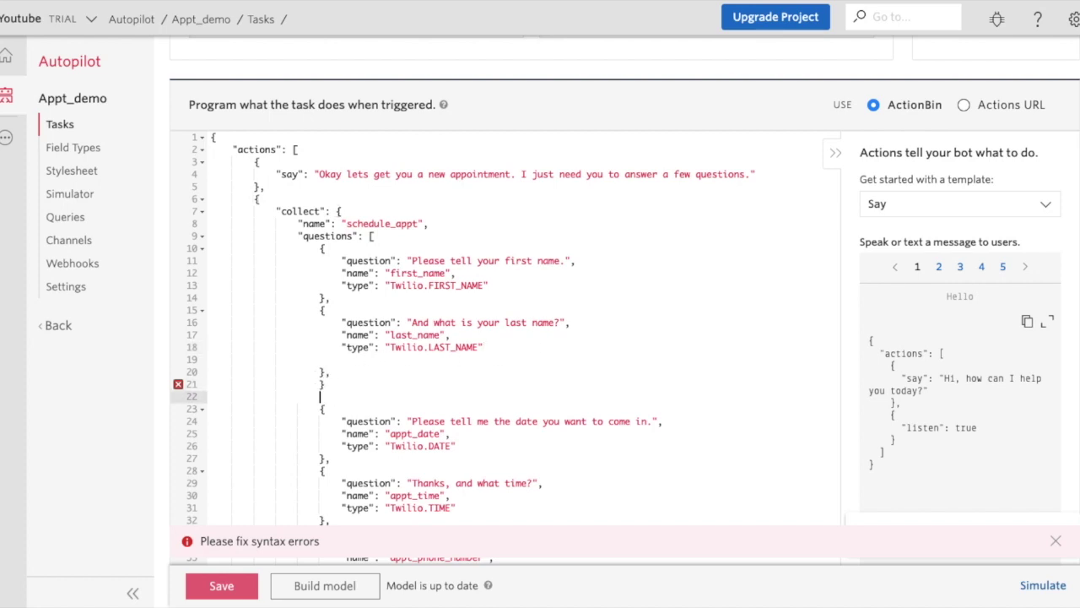
{"action": "key", "text": "BackSpace"}
{"action": "key", "text": "BackSpace"}
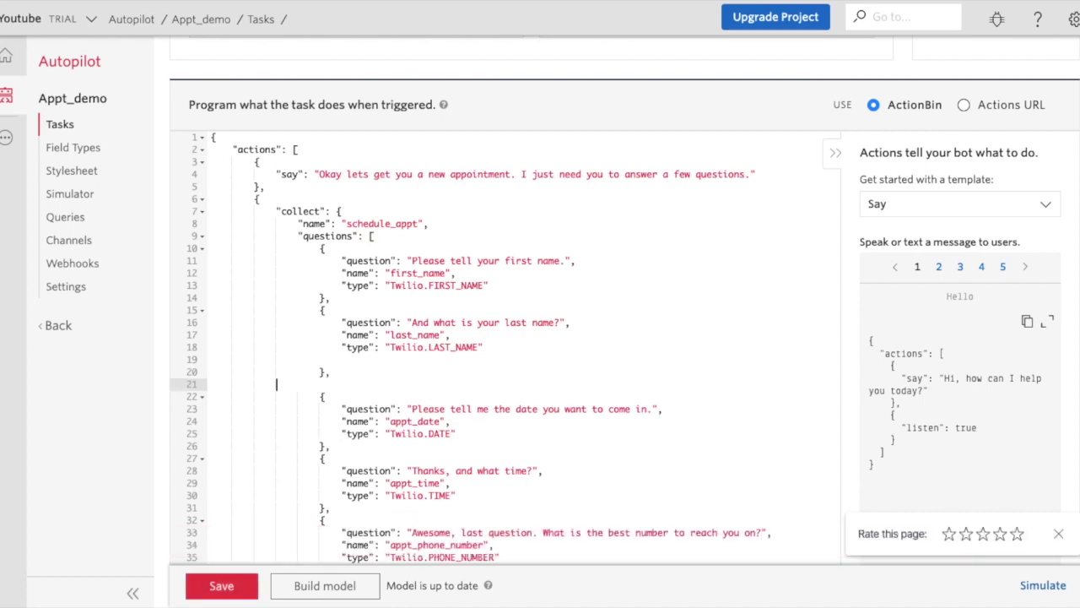
{"action": "key", "text": "BackSpace"}
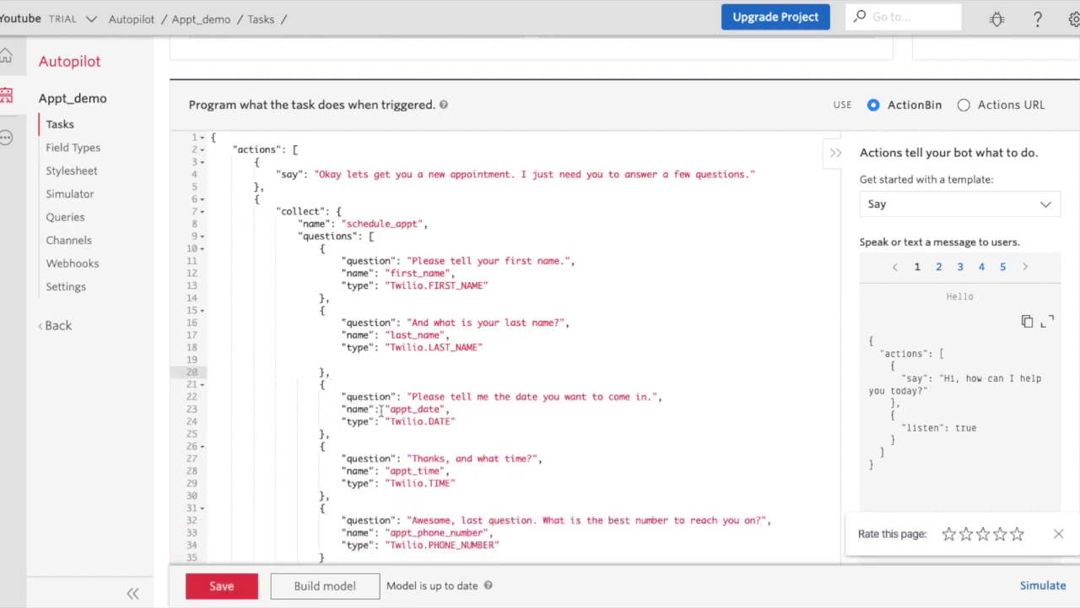
{"action": "scroll", "coordinate": [451, 363], "scroll_direction": "down", "scroll_amount": 3}
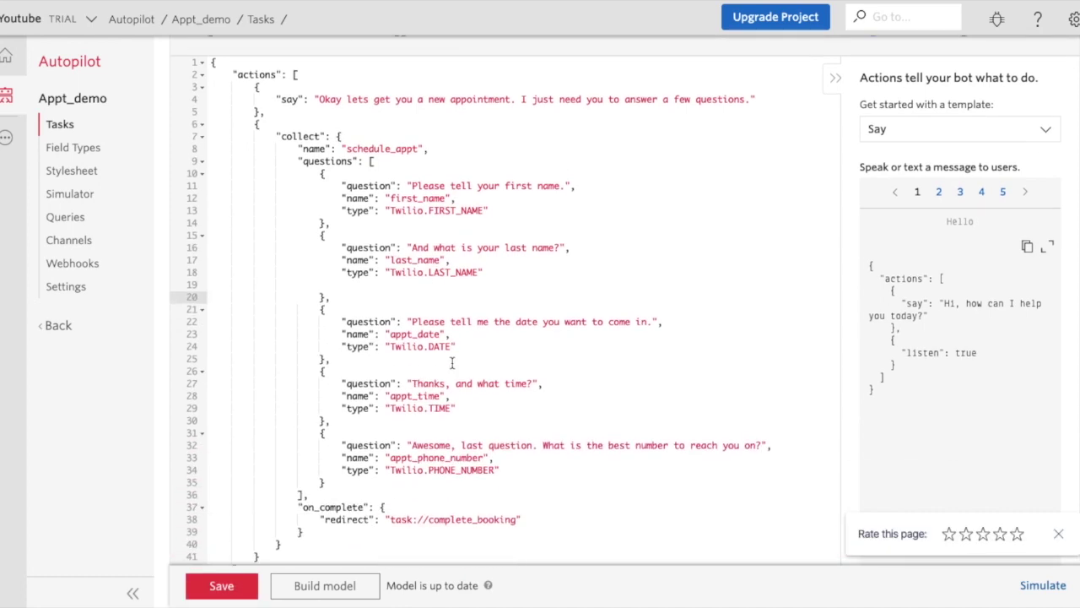
{"action": "scroll", "coordinate": [452, 363], "scroll_direction": "up", "scroll_amount": 1}
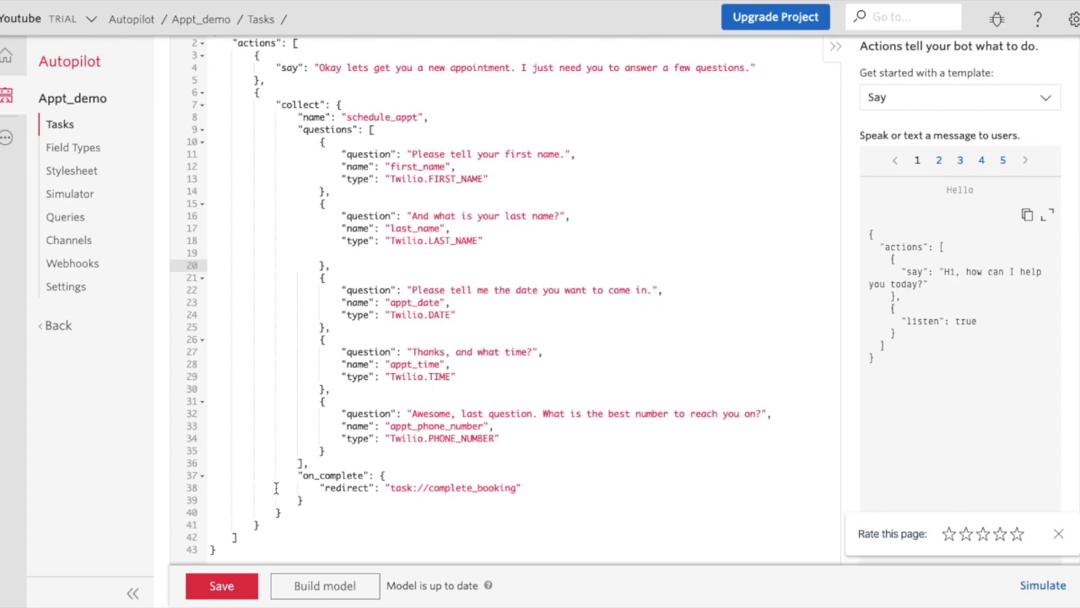
{"action": "key", "text": "Up"}
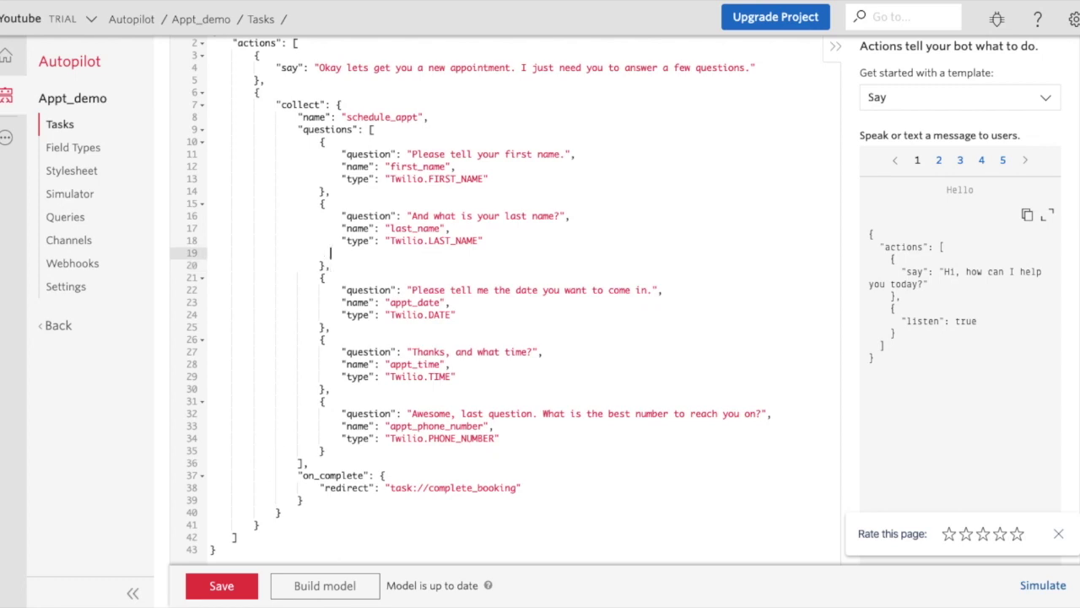
{"action": "key", "text": "BackSpace"}
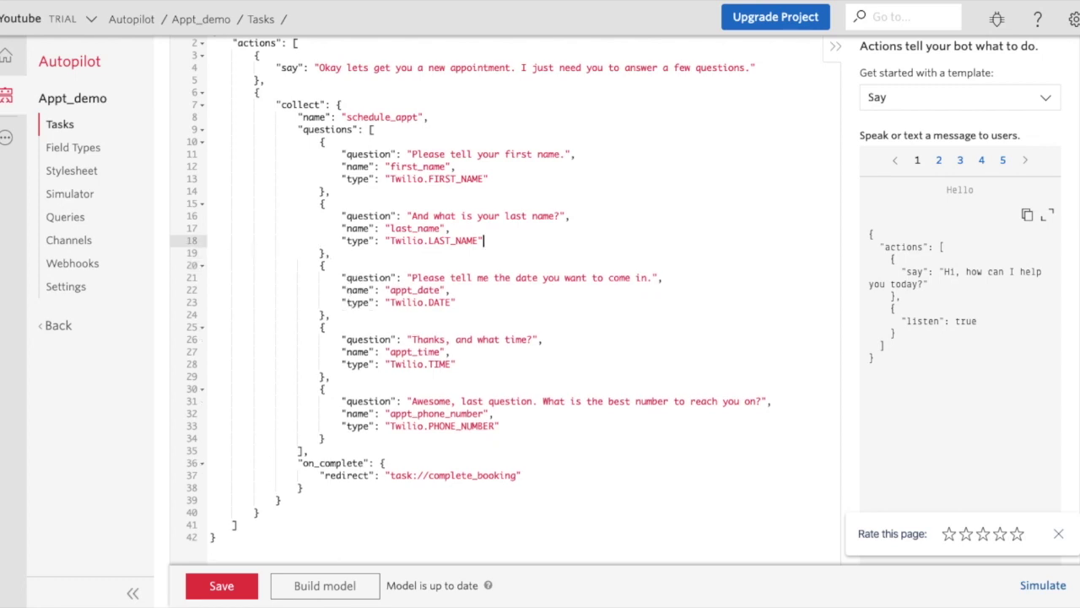
{"action": "left_click", "coordinate": [232, 588]}
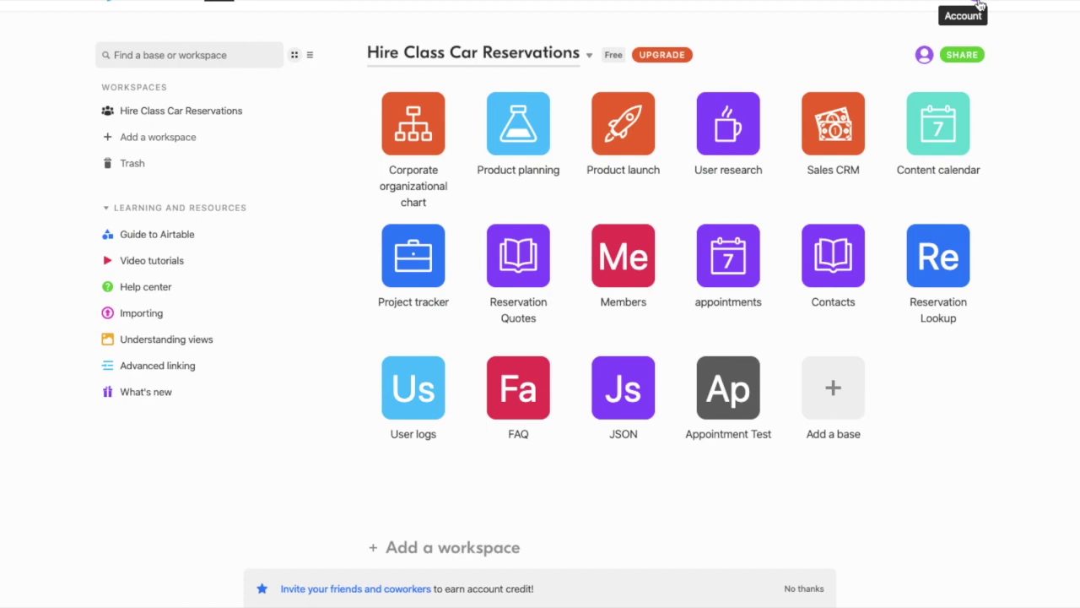
Go to the Airtable account overview listing the Hire Class Car Reservations bases.
{"action": "left_click", "coordinate": [979, 5]}
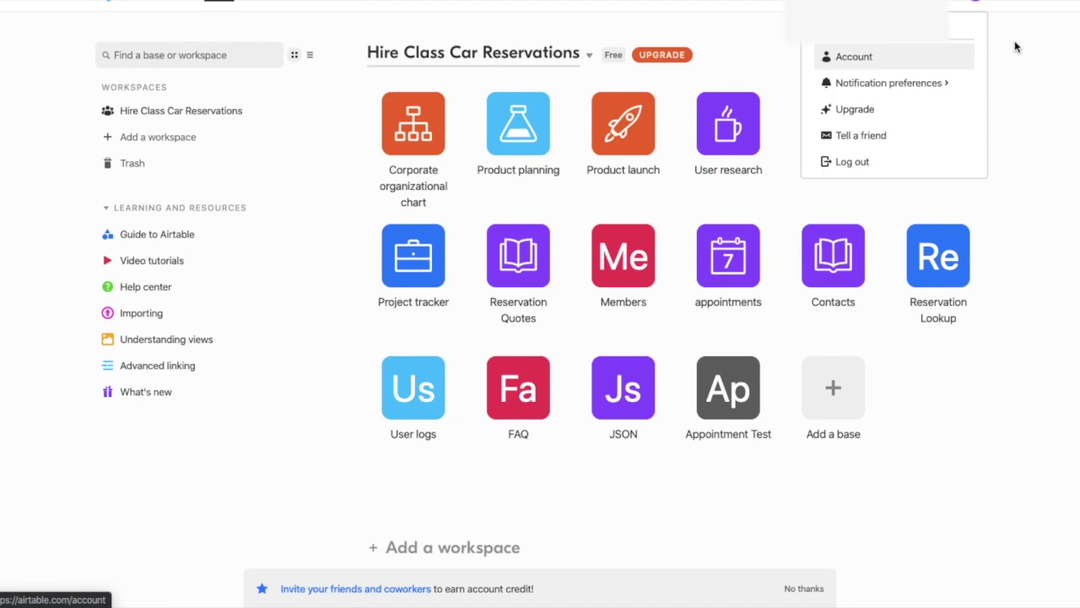
{"action": "left_click", "coordinate": [876, 59]}
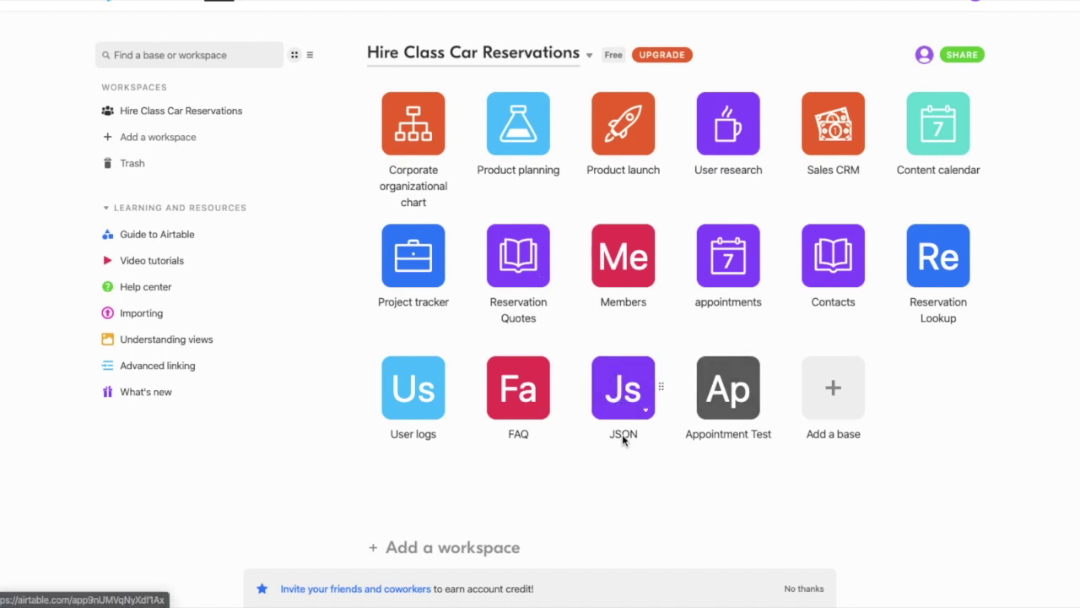
Open the JSON base and change its JSON field type to Long text.
{"action": "left_click", "coordinate": [849, 409]}
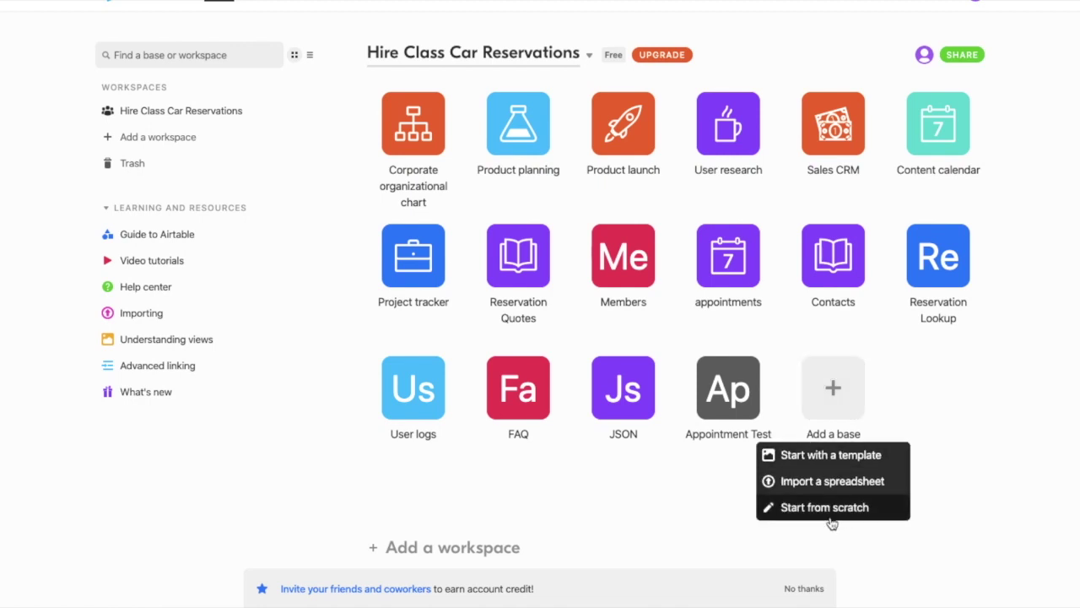
{"action": "left_click", "coordinate": [614, 395]}
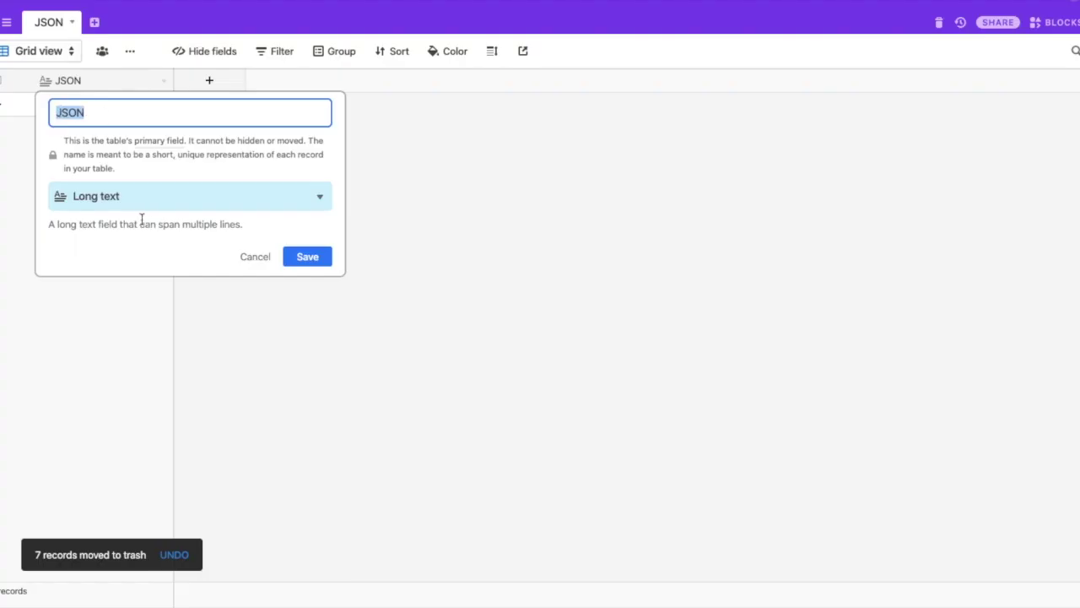
{"action": "left_click", "coordinate": [133, 197]}
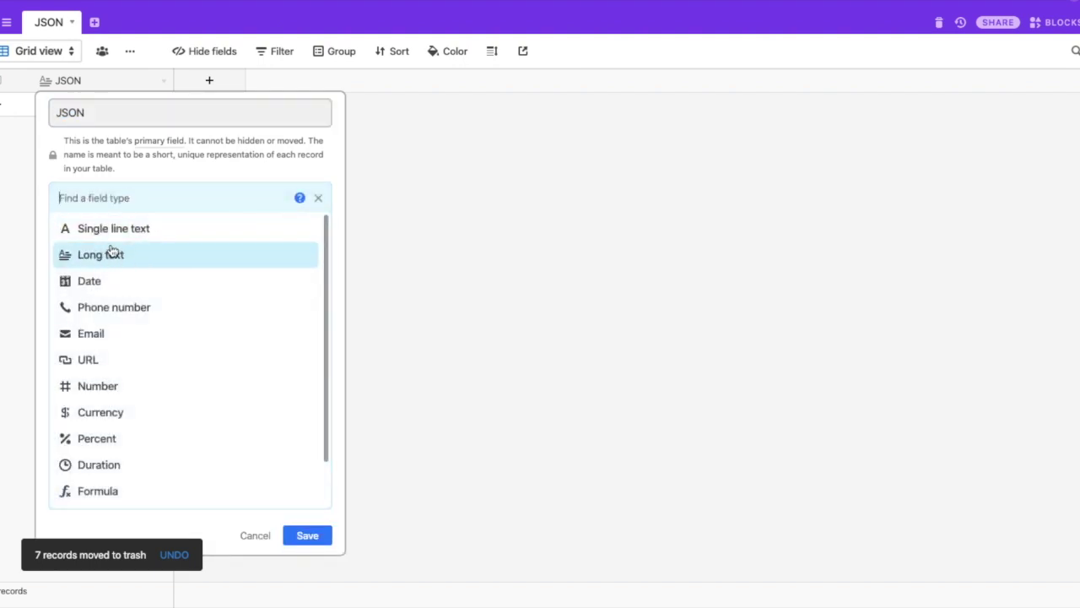
{"action": "left_click", "coordinate": [151, 175]}
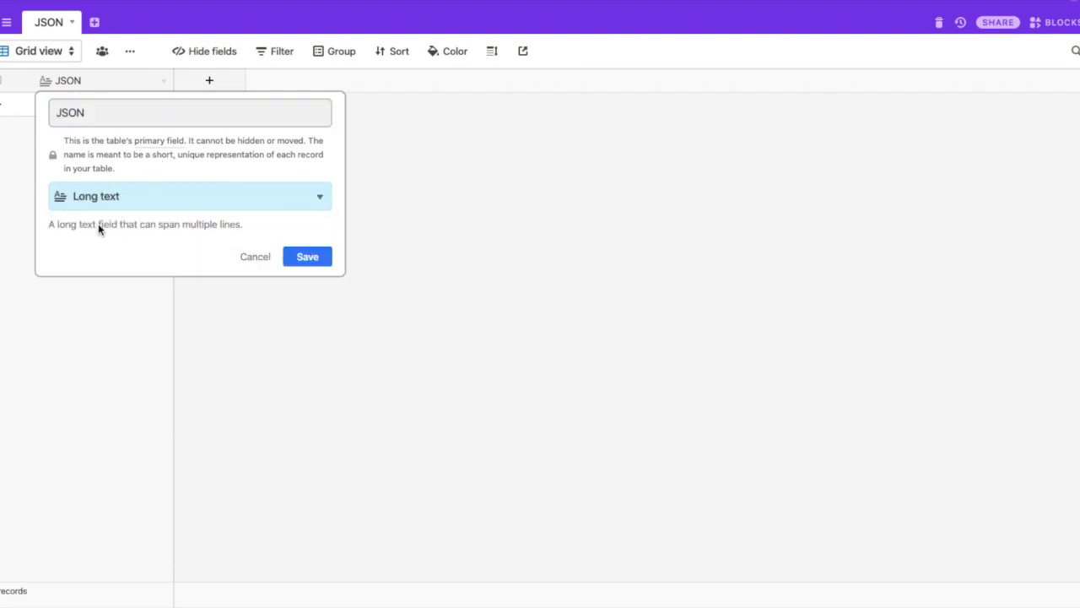
{"action": "left_click", "coordinate": [301, 262]}
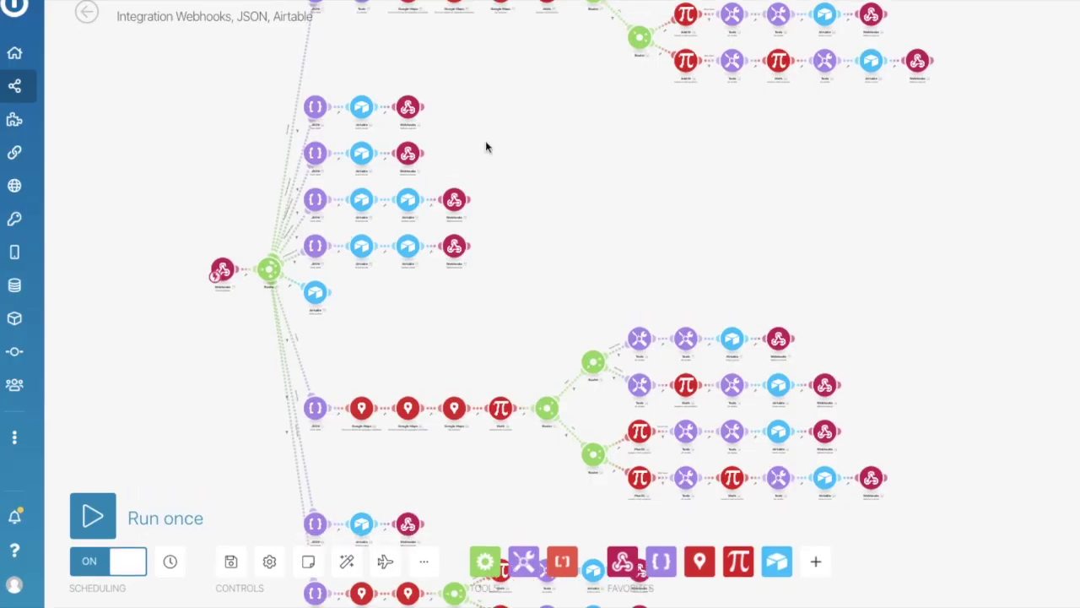
Pan and zoom across the Webhooks, Router, JSON and Google Maps branches, then return to the overview.
{"action": "left_click", "coordinate": [611, 166]}
{"action": "left_click", "coordinate": [591, 148]}
{"action": "left_click_drag", "start_coordinate": [624, 147], "coordinate": [659, 57]}
{"action": "left_click_drag", "start_coordinate": [912, 202], "coordinate": [852, 21]}
{"action": "left_click_drag", "start_coordinate": [912, 135], "coordinate": [994, 150]}
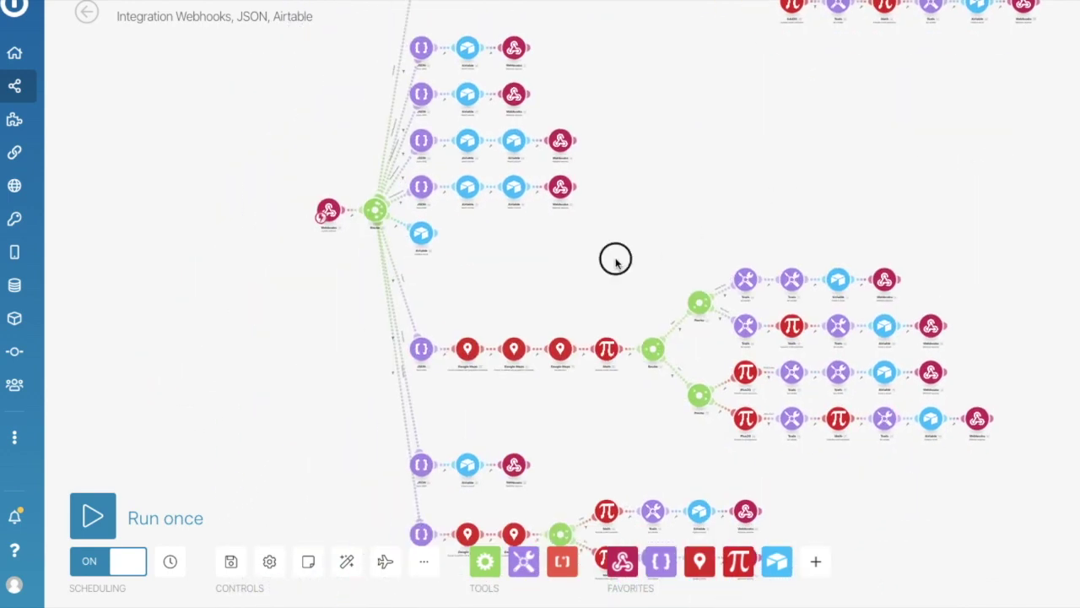
{"action": "left_click_drag", "start_coordinate": [616, 259], "coordinate": [577, 121]}
{"action": "scroll", "coordinate": [502, 202], "scroll_direction": "up", "scroll_amount": 5}
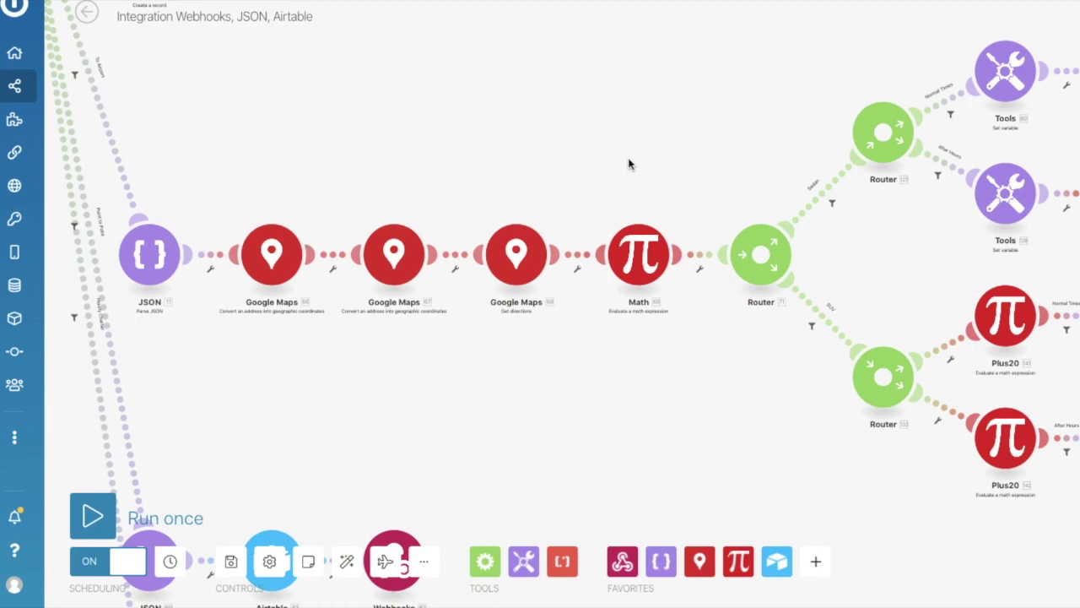
{"action": "scroll", "coordinate": [632, 164], "scroll_direction": "down", "scroll_amount": 5}
{"action": "left_click_drag", "start_coordinate": [632, 130], "coordinate": [522, 166]}
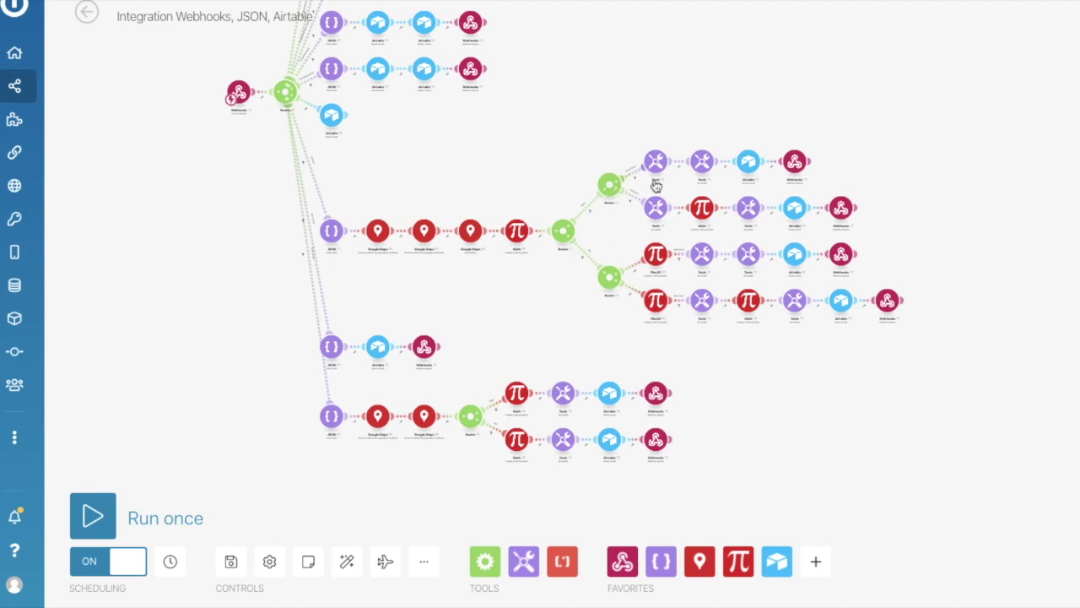
{"action": "scroll", "coordinate": [641, 180], "scroll_direction": "up", "scroll_amount": 5}
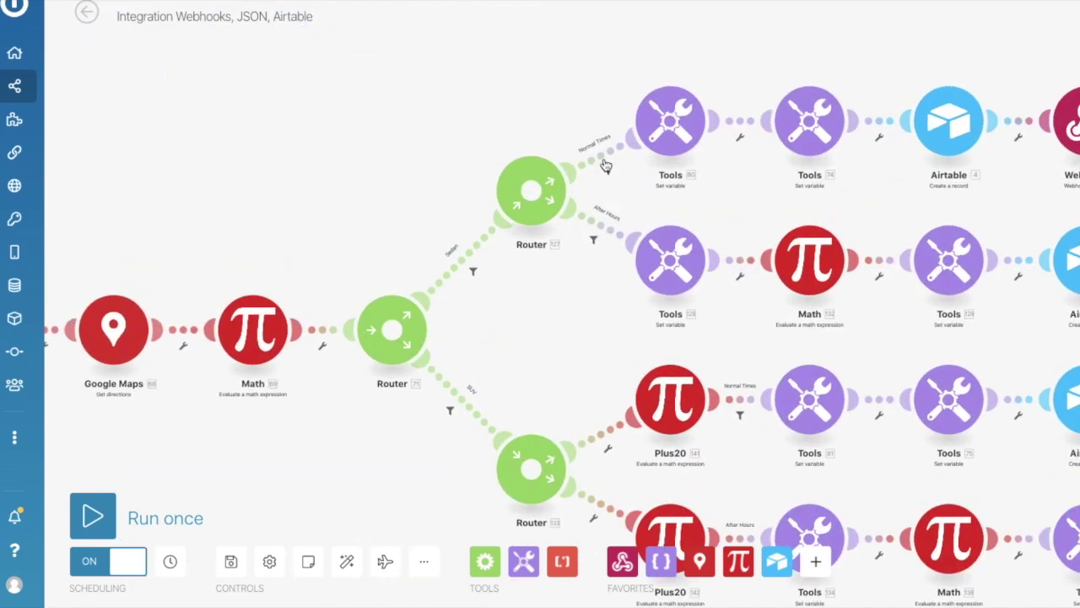
{"action": "scroll", "coordinate": [620, 173], "scroll_direction": "up", "scroll_amount": 2}
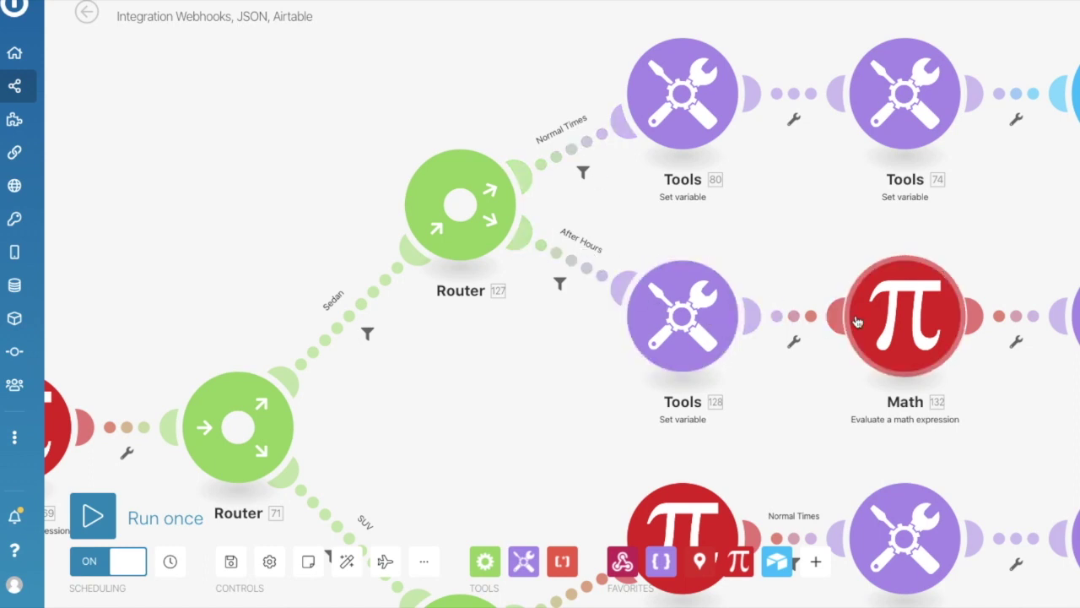
{"action": "scroll", "coordinate": [828, 333], "scroll_direction": "down", "scroll_amount": 5}
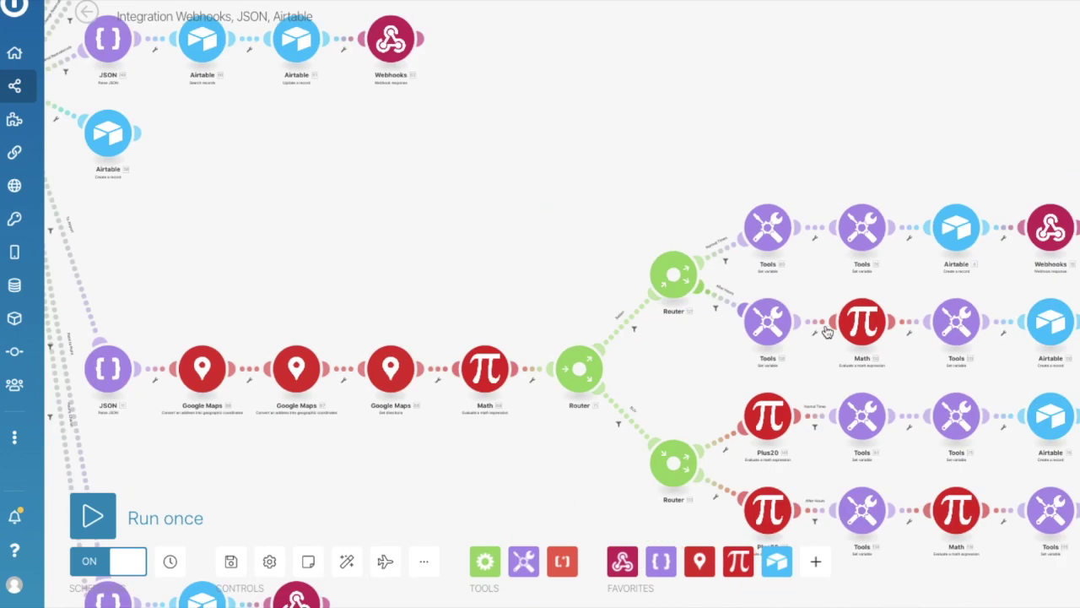
{"action": "scroll", "coordinate": [790, 278], "scroll_direction": "down", "scroll_amount": 3}
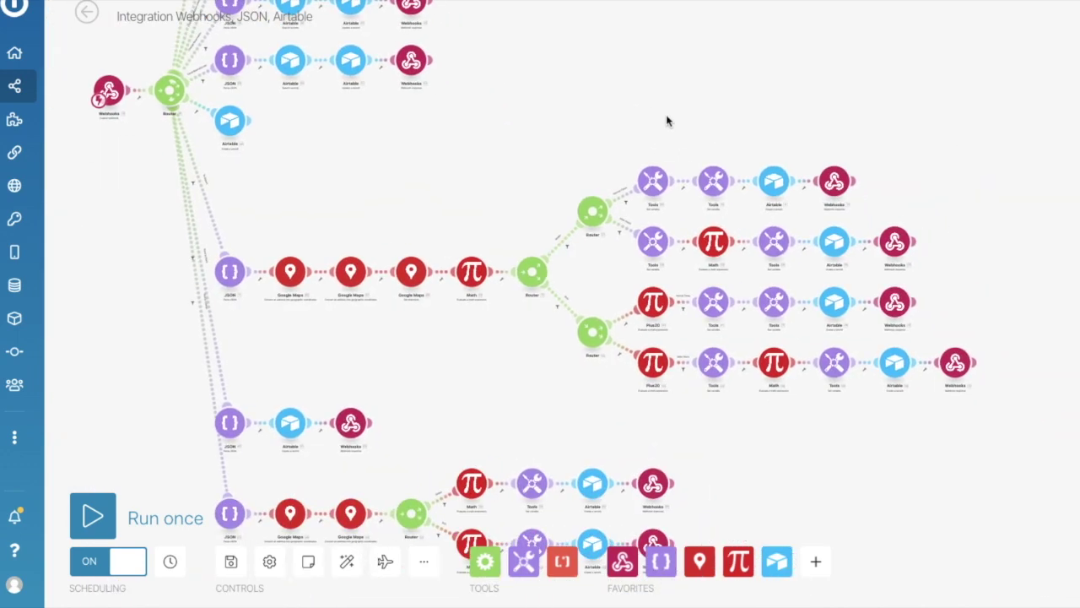
{"action": "left_click_drag", "start_coordinate": [473, 171], "coordinate": [562, 5]}
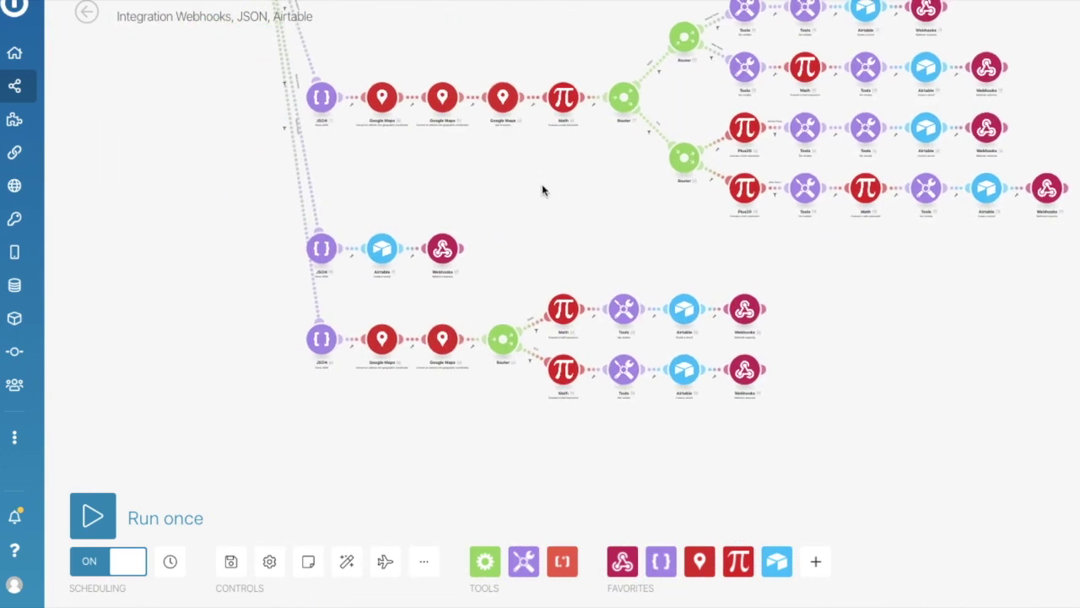
{"action": "left_click_drag", "start_coordinate": [541, 199], "coordinate": [494, 367]}
{"action": "left_click_drag", "start_coordinate": [544, 117], "coordinate": [540, 217]}
{"action": "left_click_drag", "start_coordinate": [591, 288], "coordinate": [649, 441]}
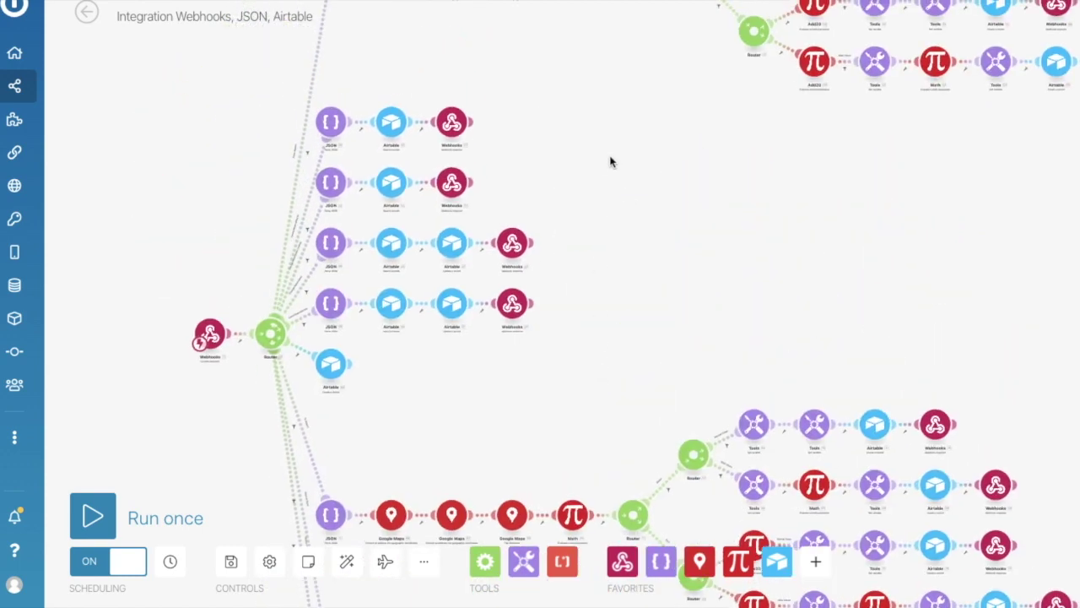
{"action": "left_click_drag", "start_coordinate": [607, 144], "coordinate": [523, 362]}
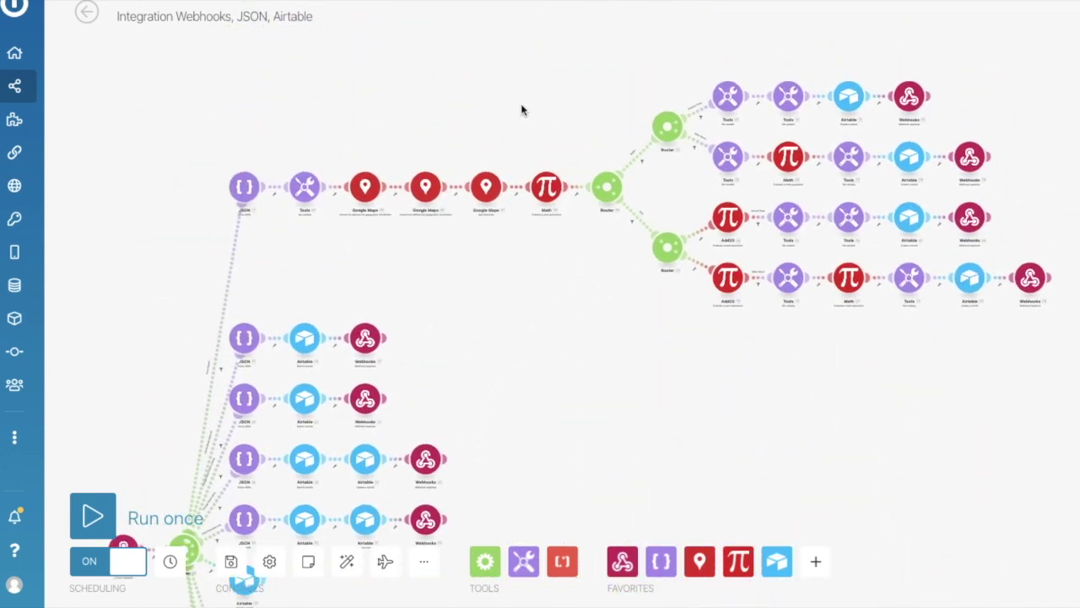
{"action": "left_click", "coordinate": [86, 12]}
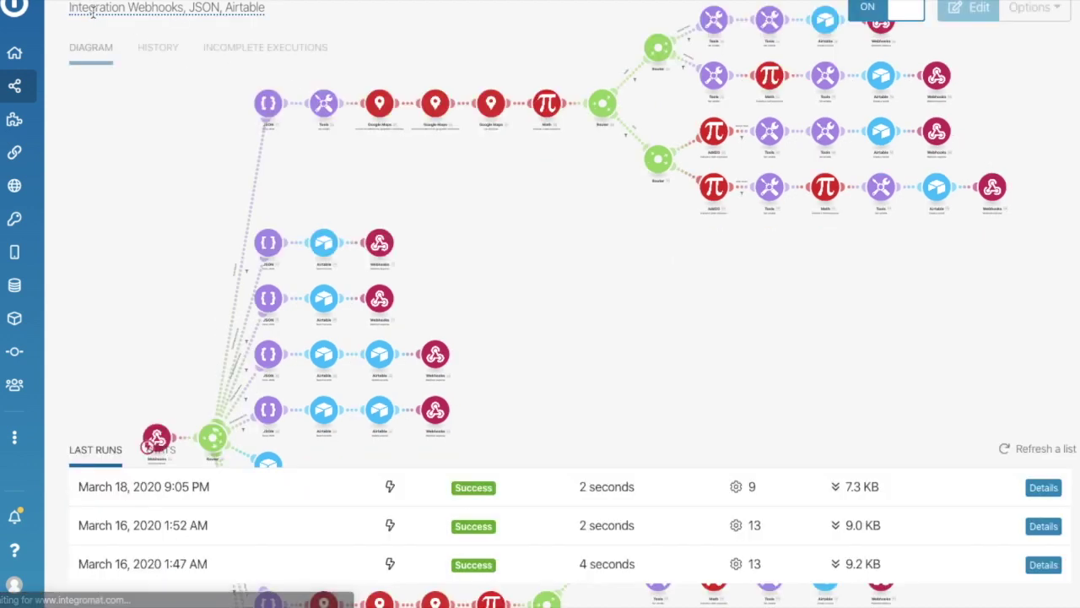
Open the All scenarios list and start creating a new scenario.
{"action": "mouse_move", "coordinate": [32, 59]}
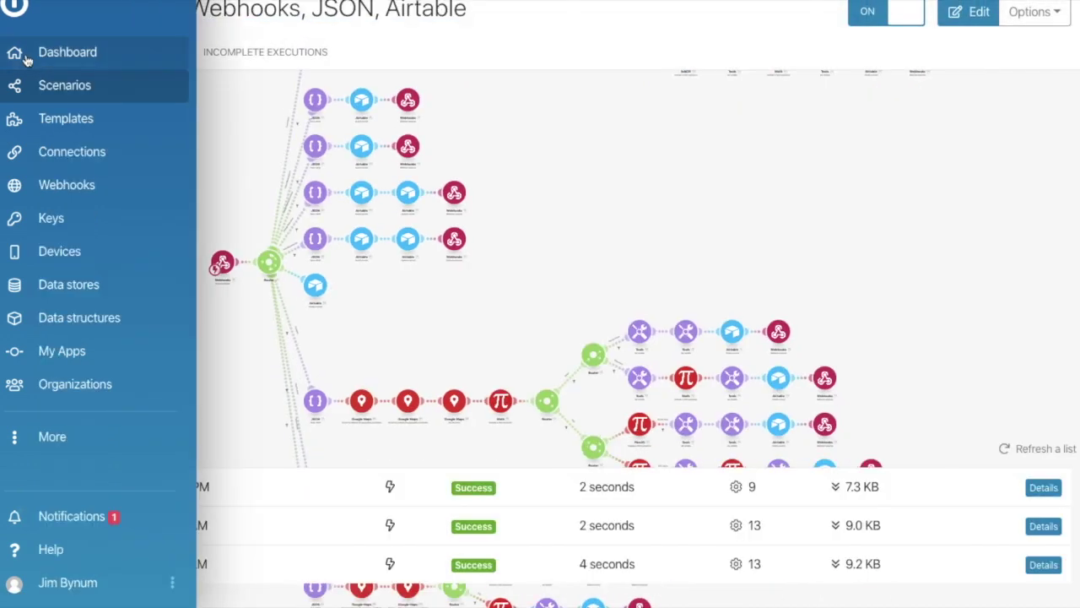
{"action": "left_click", "coordinate": [62, 89]}
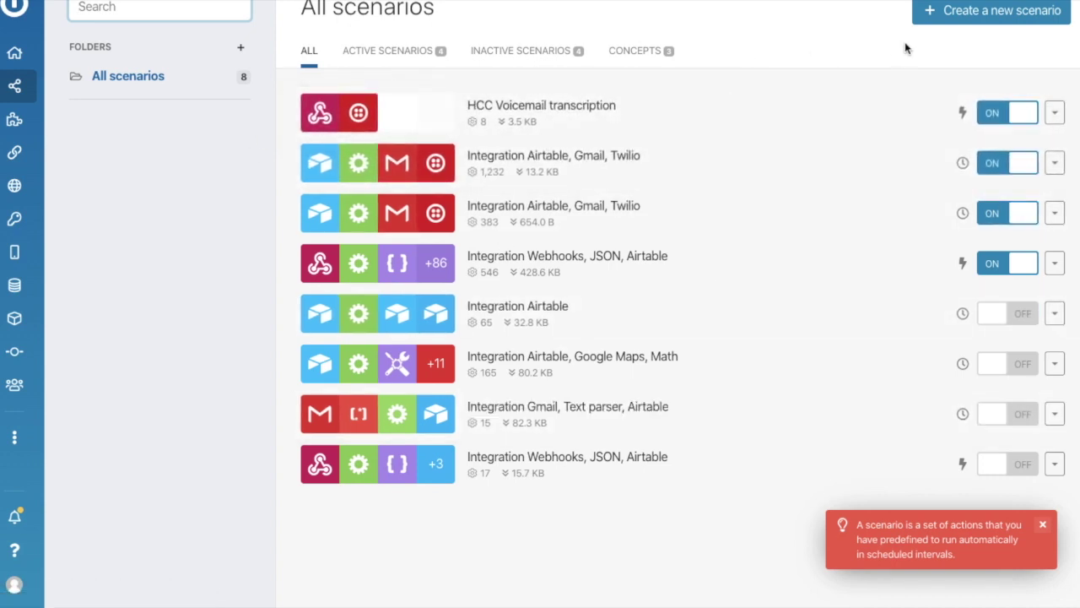
{"action": "left_click", "coordinate": [971, 17]}
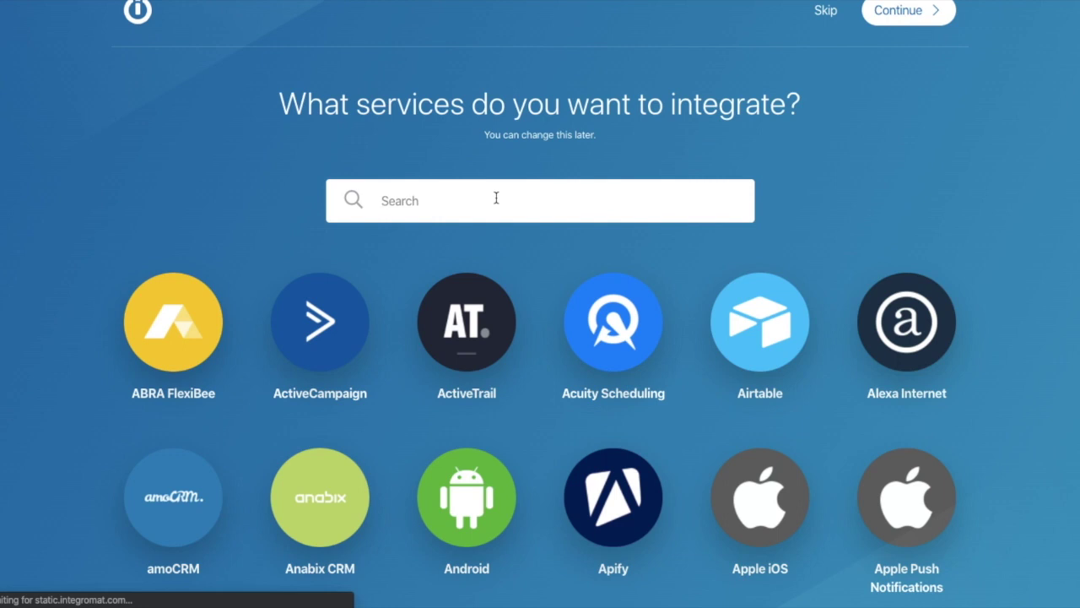
Search for and select JSON, Airtable and Webhooks, then continue to the new scenario editor.
{"action": "left_click", "coordinate": [496, 198]}
{"action": "type", "text": "JSON"}
{"action": "left_click", "coordinate": [159, 336]}
{"action": "double_click", "coordinate": [477, 205]}
{"action": "type", "text": "Airtable"}
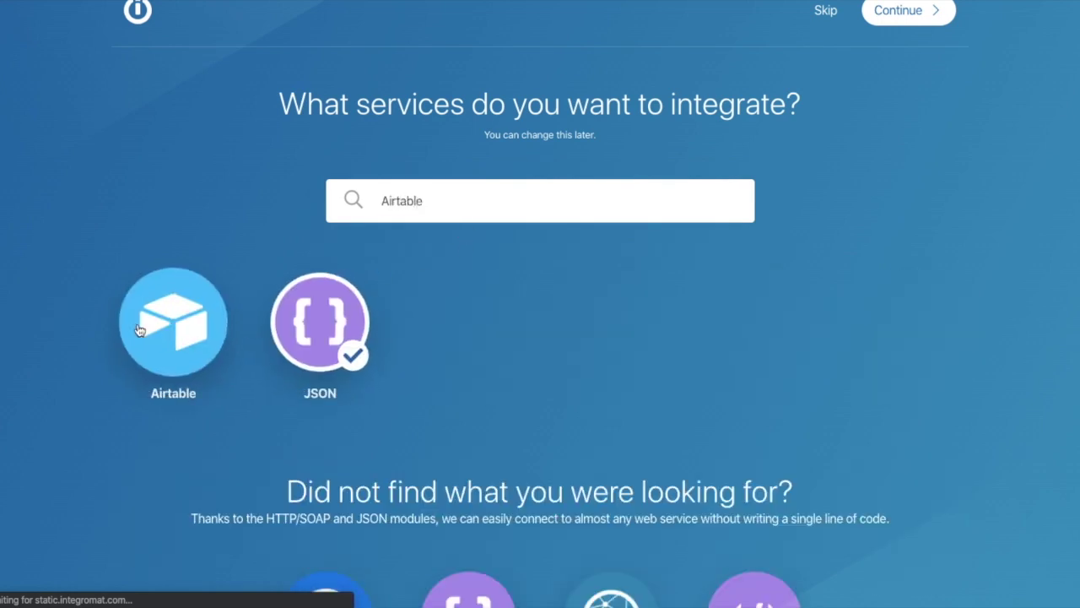
{"action": "left_click", "coordinate": [173, 321]}
{"action": "double_click", "coordinate": [499, 201]}
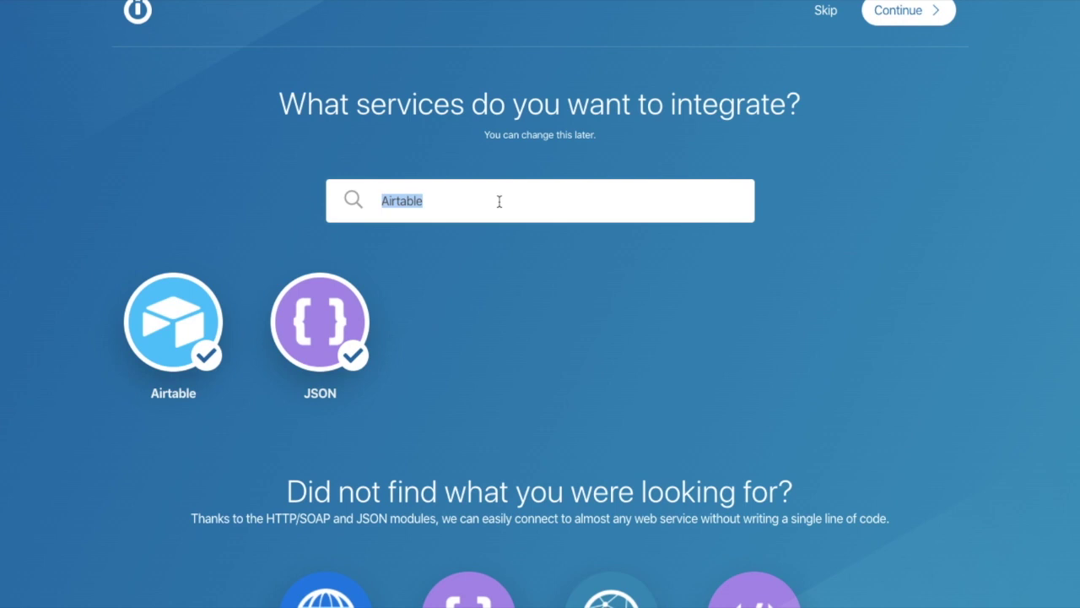
{"action": "type", "text": "Web"}
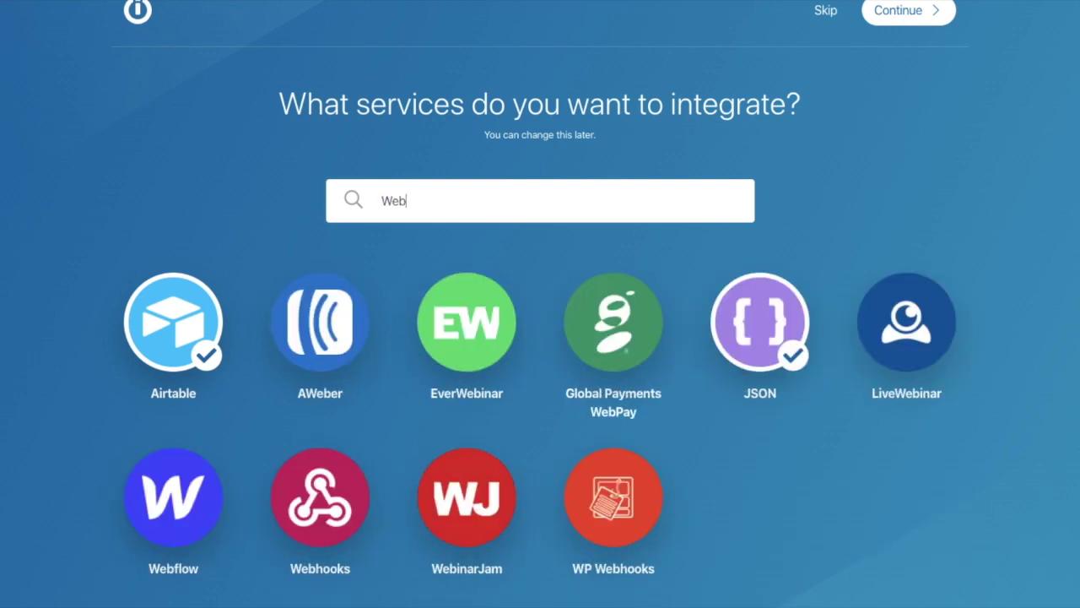
{"action": "type", "text": "s"}
{"action": "key", "text": "BackSpace"}
{"action": "type", "text": "h"}
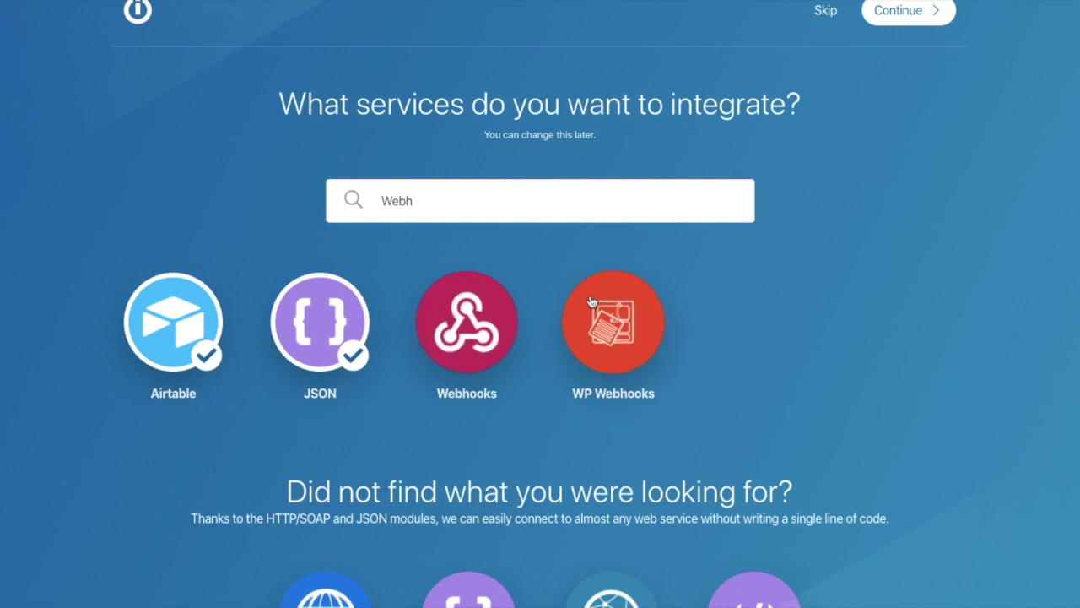
{"action": "left_click", "coordinate": [473, 325]}
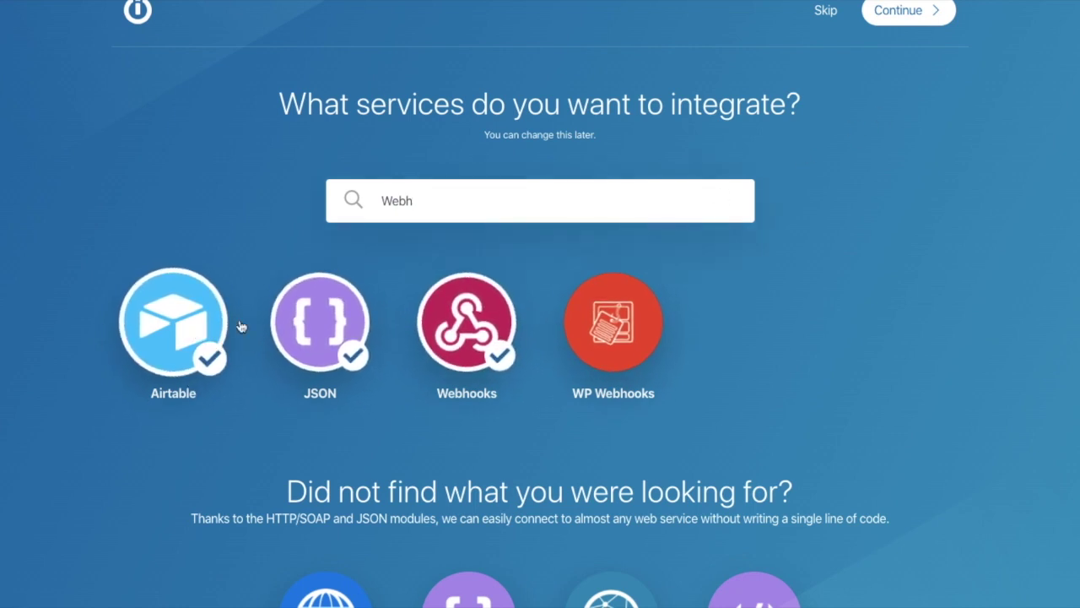
{"action": "left_click", "coordinate": [907, 24]}
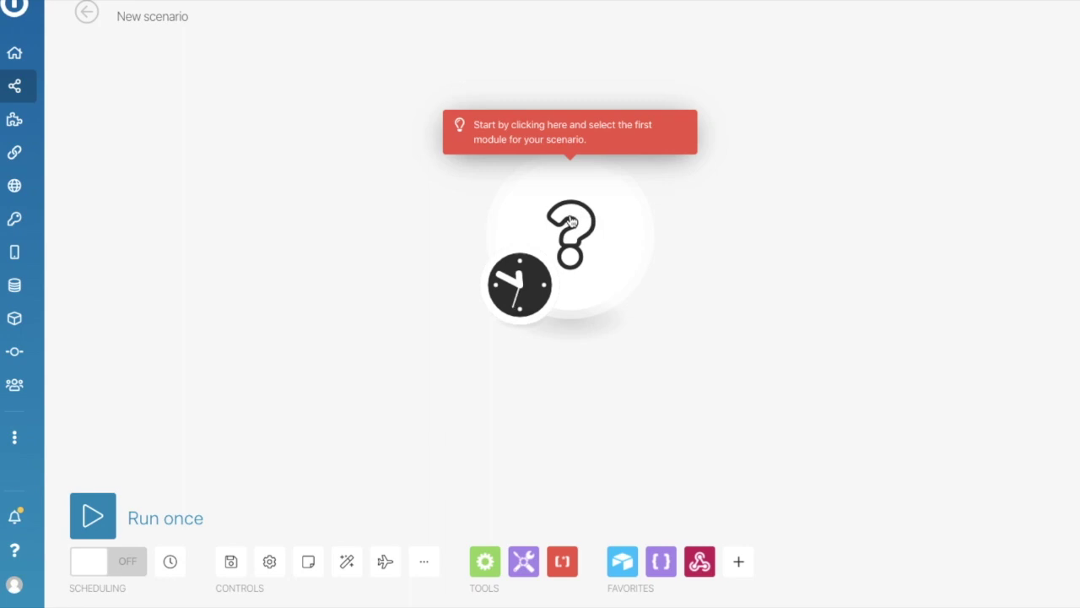
Add a Webhooks Custom webhook as the first module, abandoning creation of a new hook.
{"action": "left_click", "coordinate": [588, 247]}
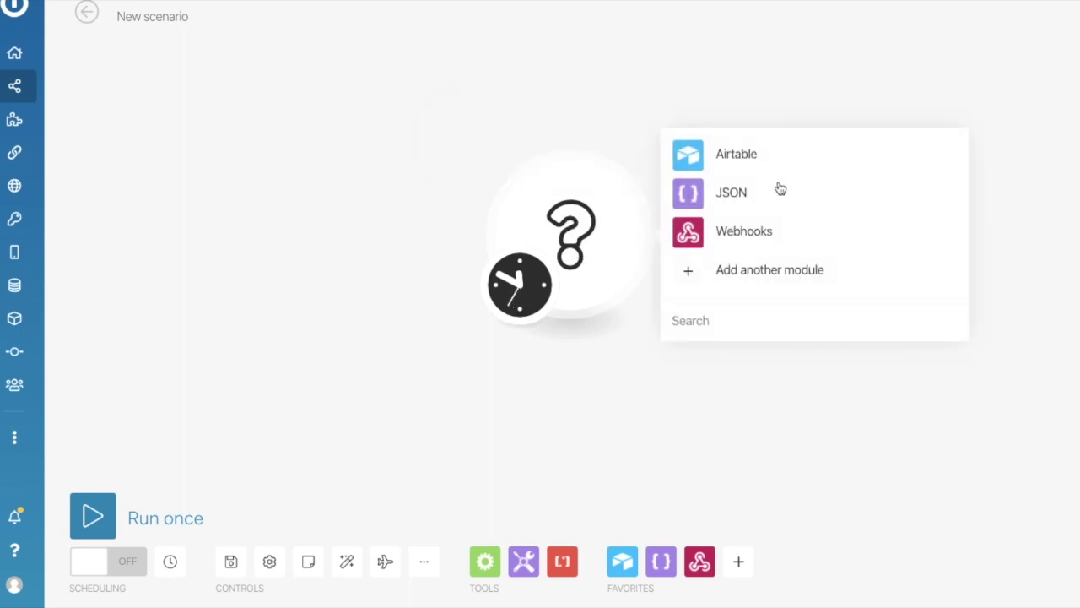
{"action": "left_click", "coordinate": [753, 241]}
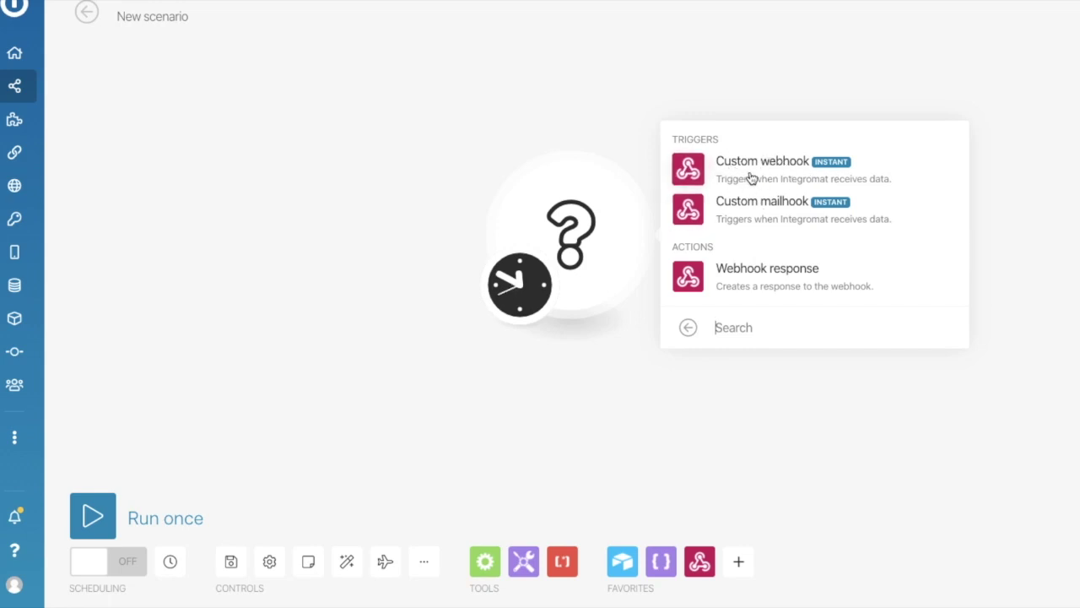
{"action": "left_click", "coordinate": [750, 177]}
{"action": "left_click_drag", "start_coordinate": [583, 192], "coordinate": [283, 206]}
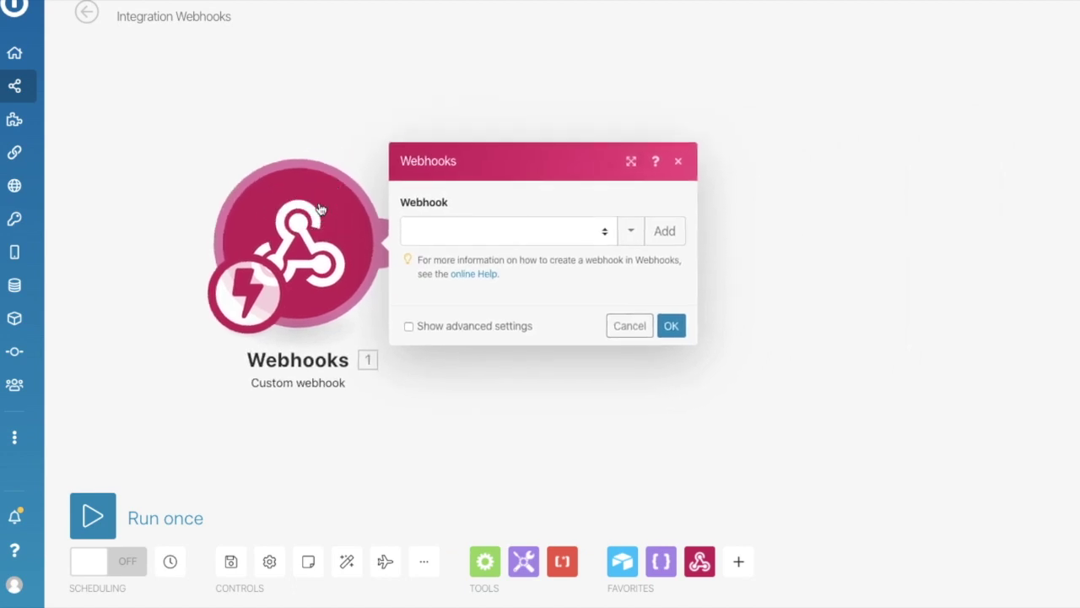
{"action": "left_click", "coordinate": [574, 232]}
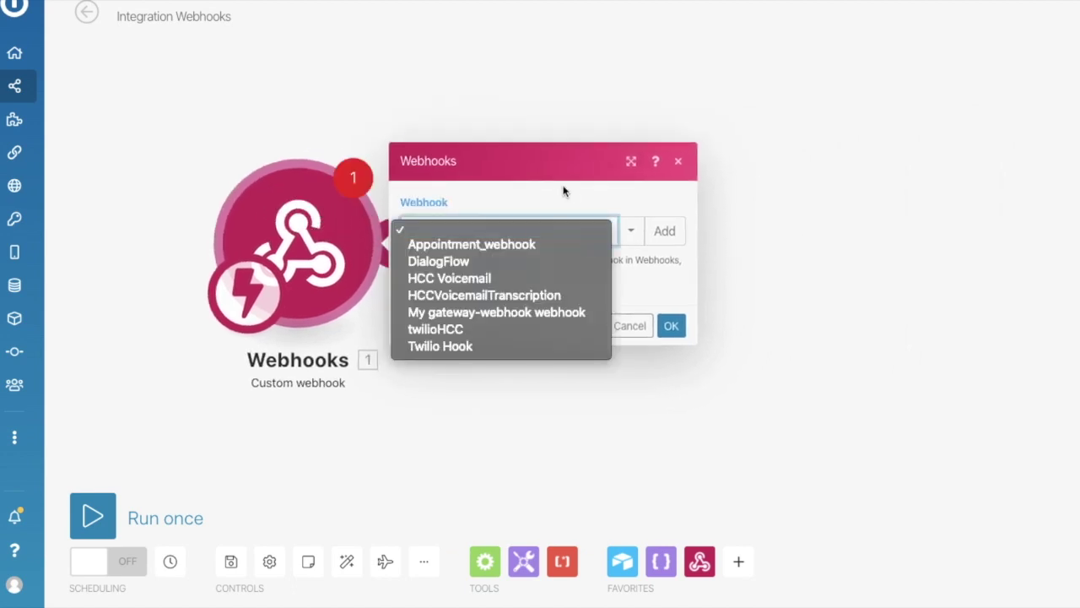
{"action": "left_click", "coordinate": [564, 191]}
{"action": "left_click", "coordinate": [658, 229]}
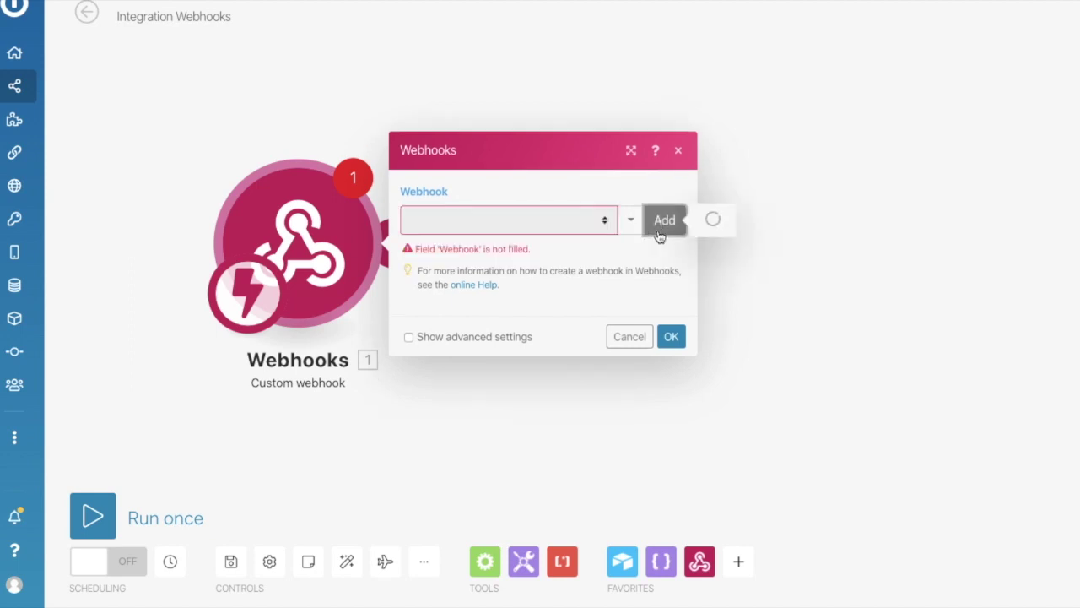
{"action": "double_click", "coordinate": [747, 171]}
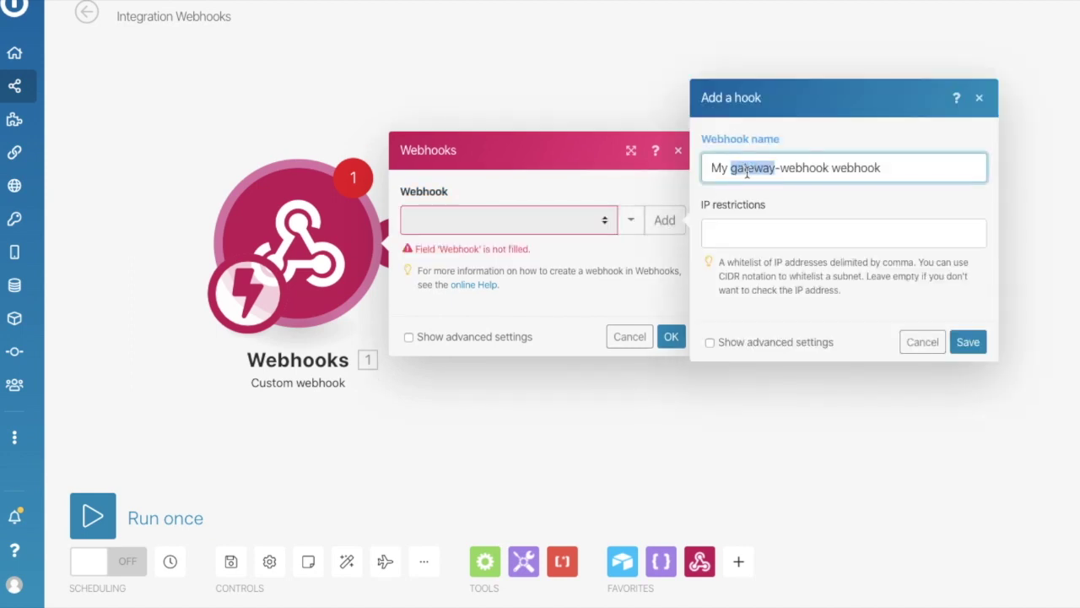
{"action": "left_click", "coordinate": [617, 250]}
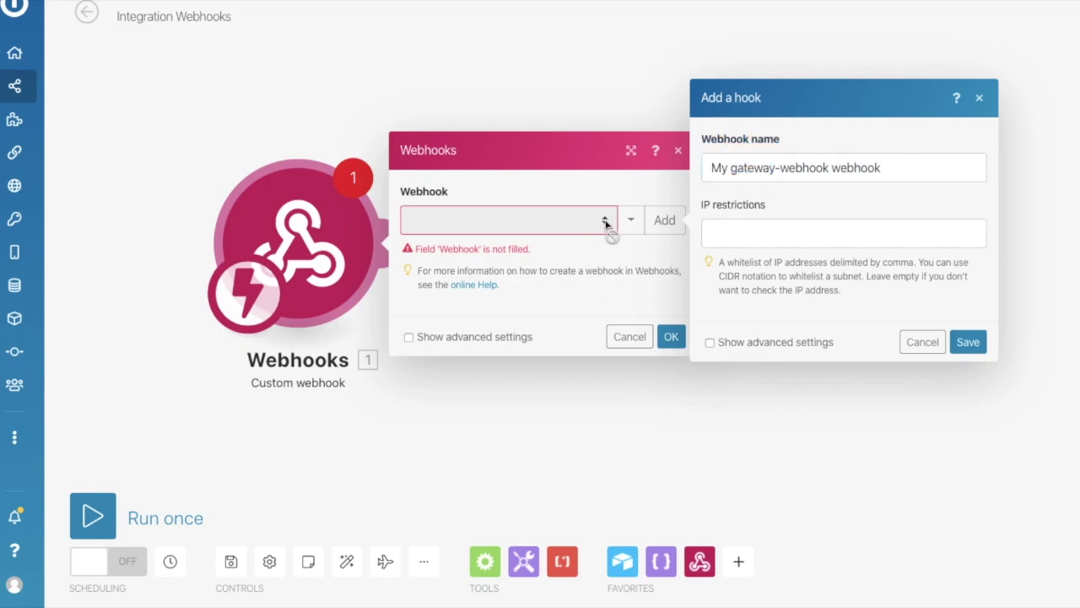
{"action": "left_click", "coordinate": [932, 346]}
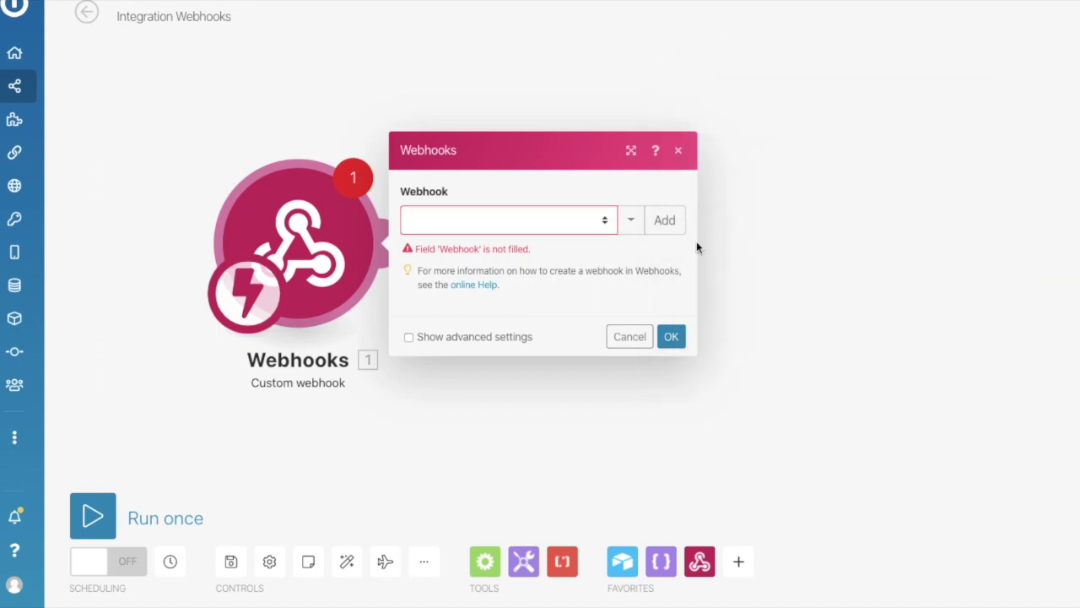
Select Appointment_webhook, have it listen for a new data sample, and copy its address.
{"action": "left_click", "coordinate": [579, 221]}
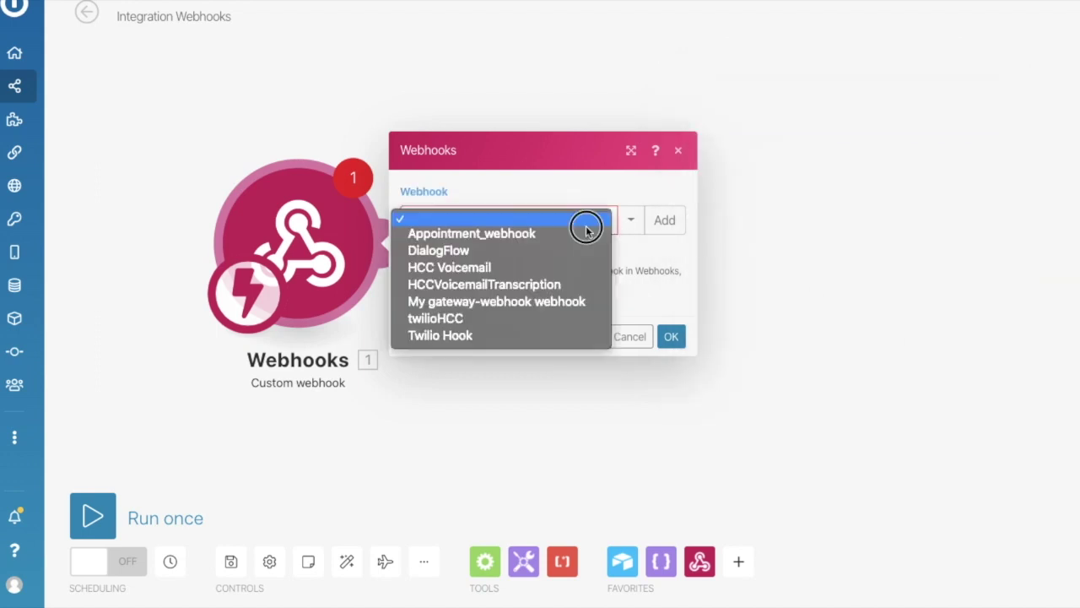
{"action": "left_click", "coordinate": [500, 233]}
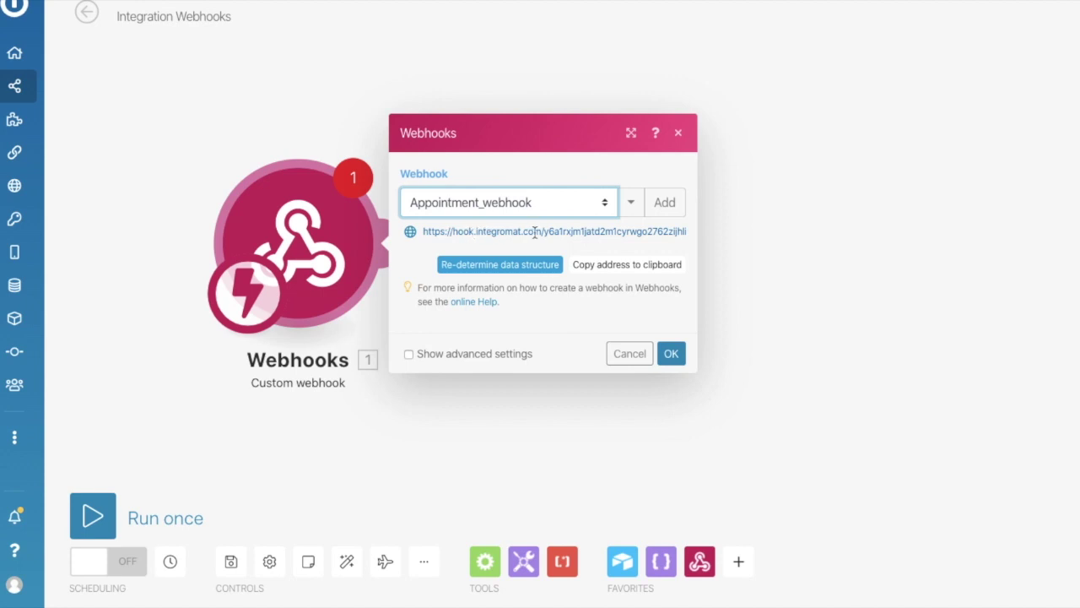
{"action": "left_click", "coordinate": [496, 258]}
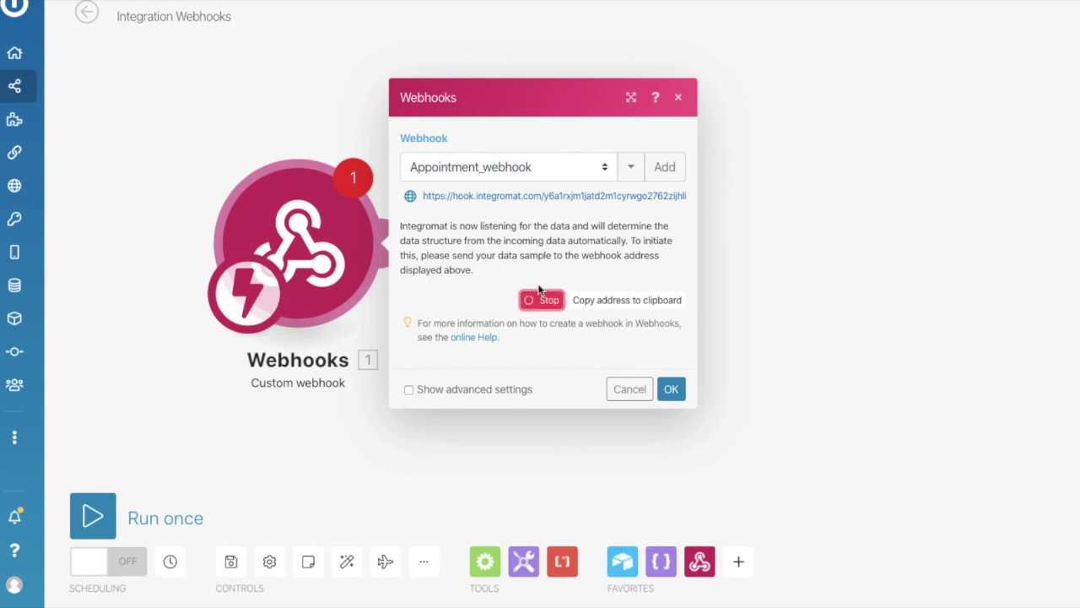
{"action": "left_click", "coordinate": [622, 301]}
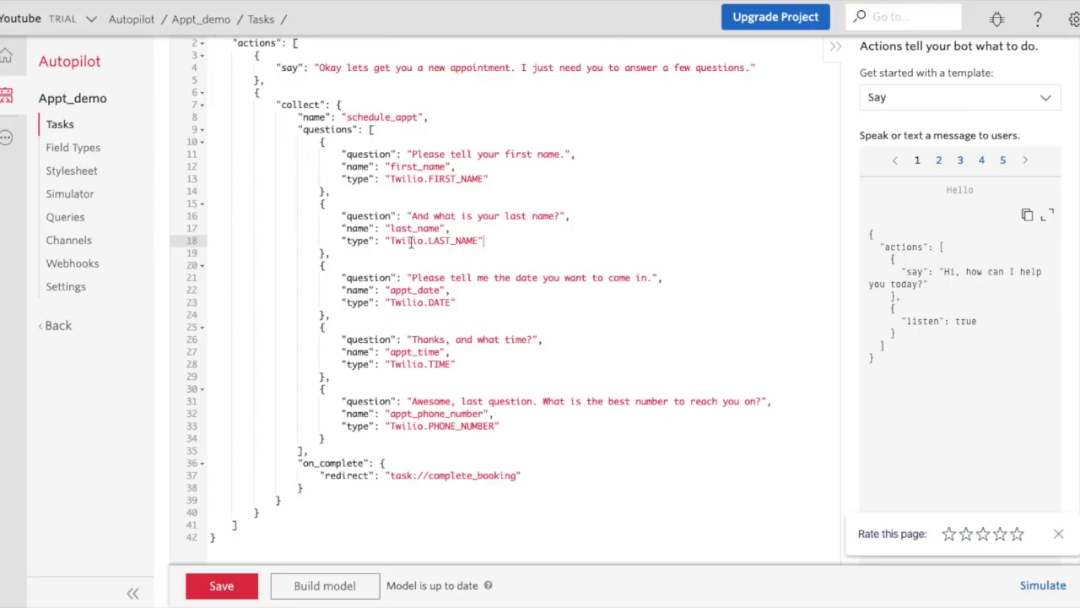
{"action": "scroll", "coordinate": [411, 243], "scroll_direction": "up", "scroll_amount": 3}
{"action": "scroll", "coordinate": [375, 308], "scroll_direction": "down", "scroll_amount": 5}
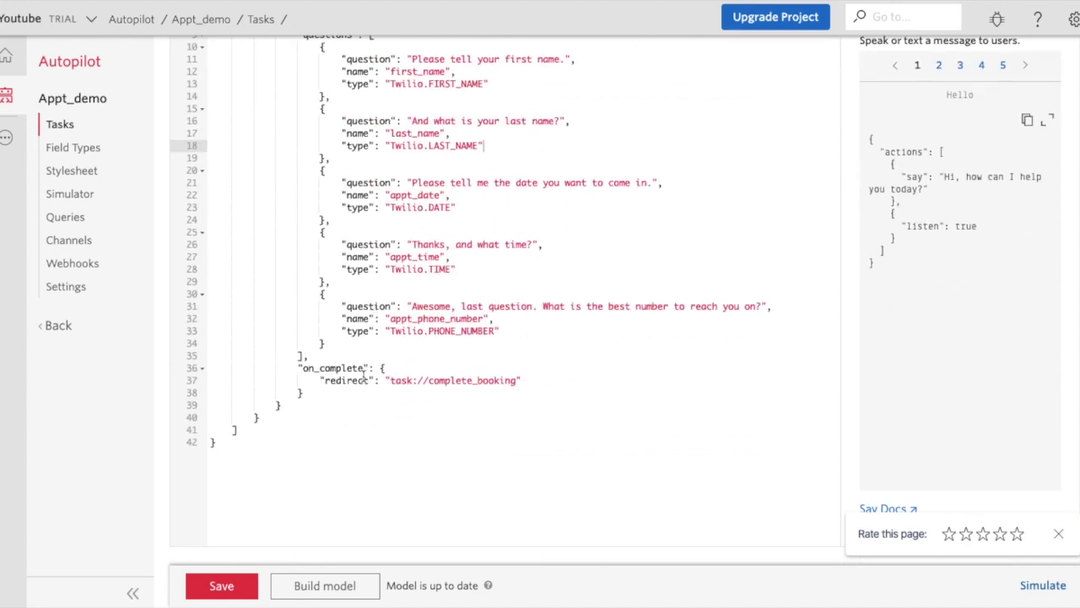
Replace the task://complete_booking redirect on line 37 with the Integromat webhook URL, then save.
{"action": "left_click_drag", "start_coordinate": [389, 380], "coordinate": [518, 380]}
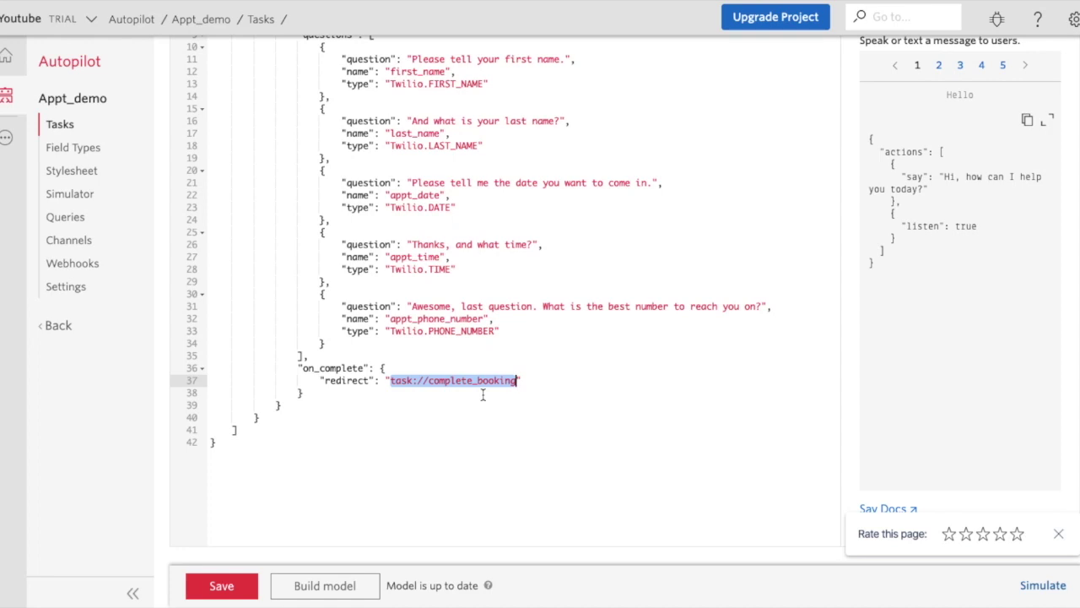
{"action": "key", "text": "ctrl+v"}
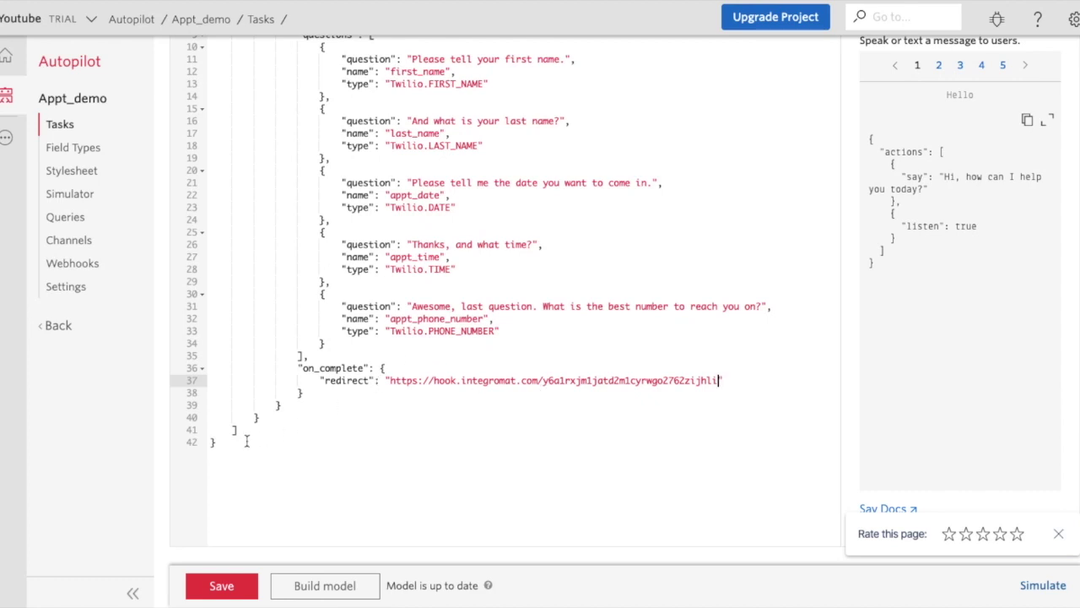
{"action": "left_click", "coordinate": [214, 589]}
{"action": "scroll", "coordinate": [325, 228], "scroll_direction": "up", "scroll_amount": 5}
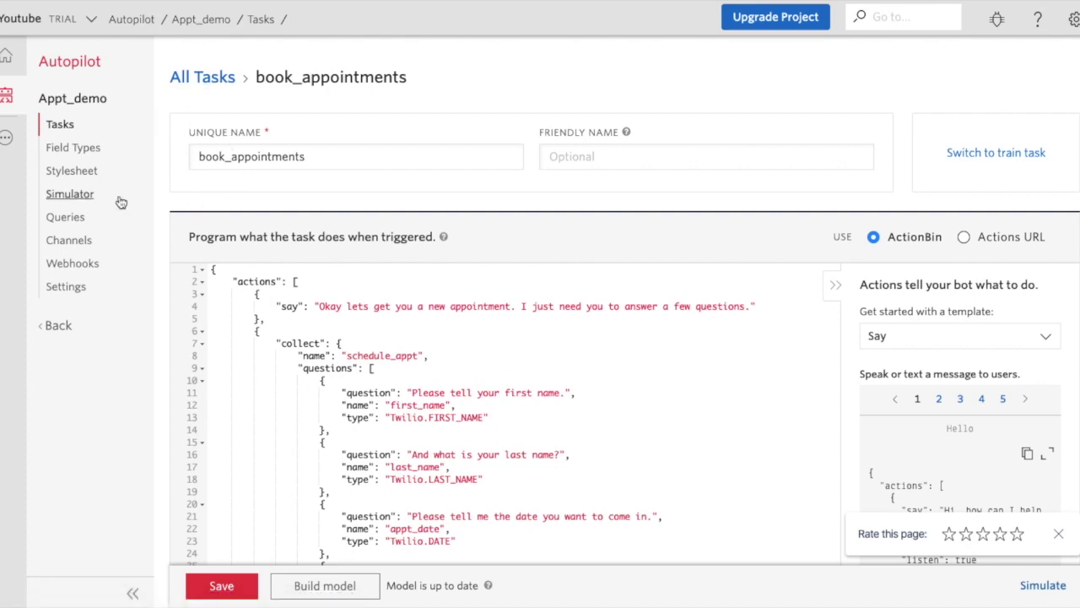
In the Simulator, send 'book appointment' and answer with a first and last name.
{"action": "left_click", "coordinate": [70, 196]}
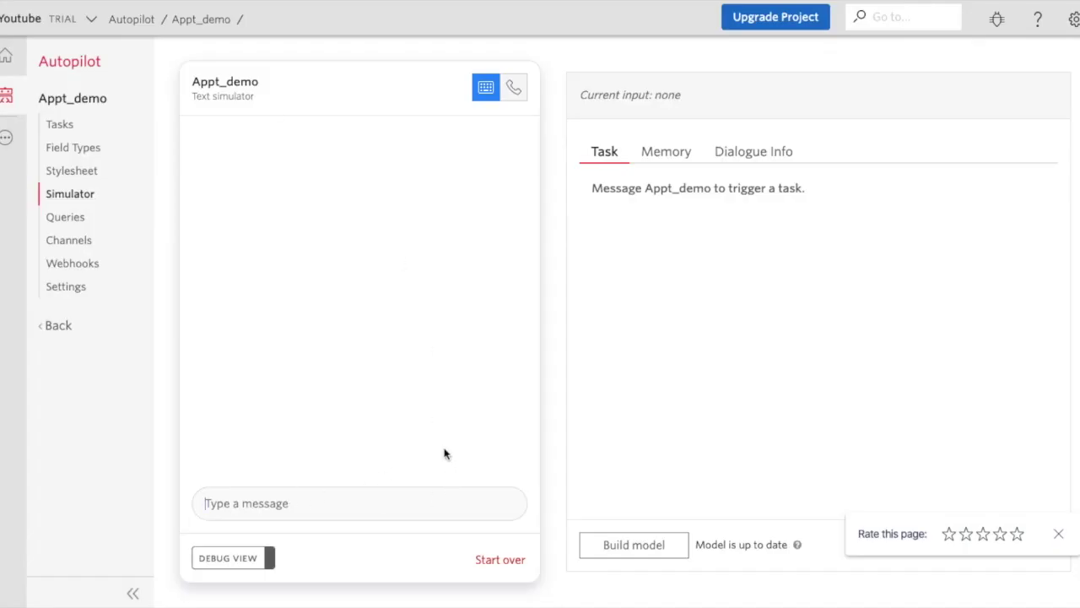
{"action": "left_click", "coordinate": [438, 503]}
{"action": "type", "text": "book a"}
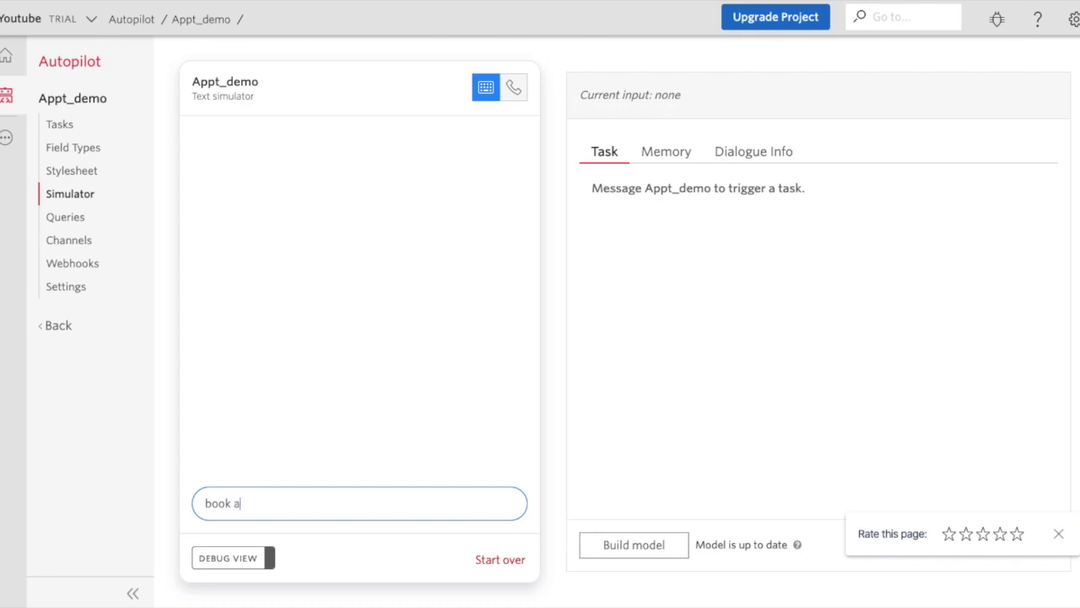
{"action": "type", "text": "ppointment"}
{"action": "key", "text": "Return"}
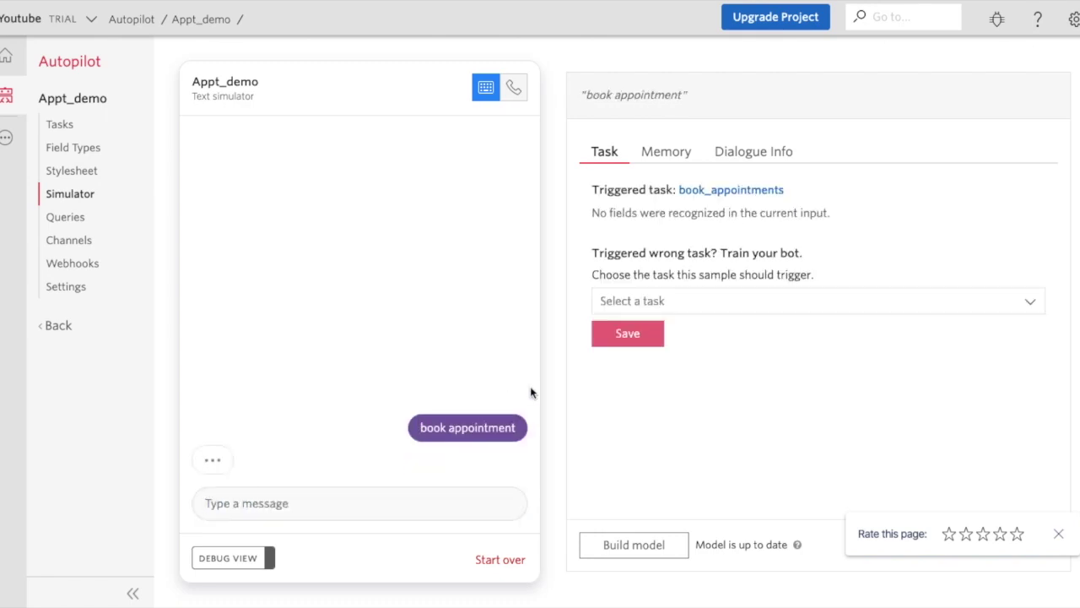
{"action": "key", "text": "Return"}
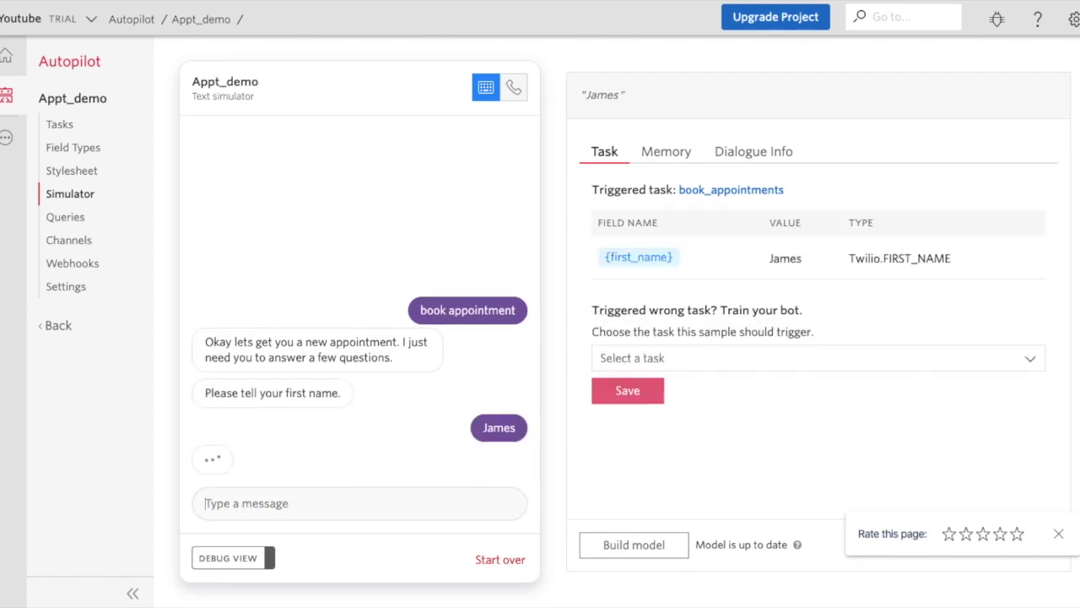
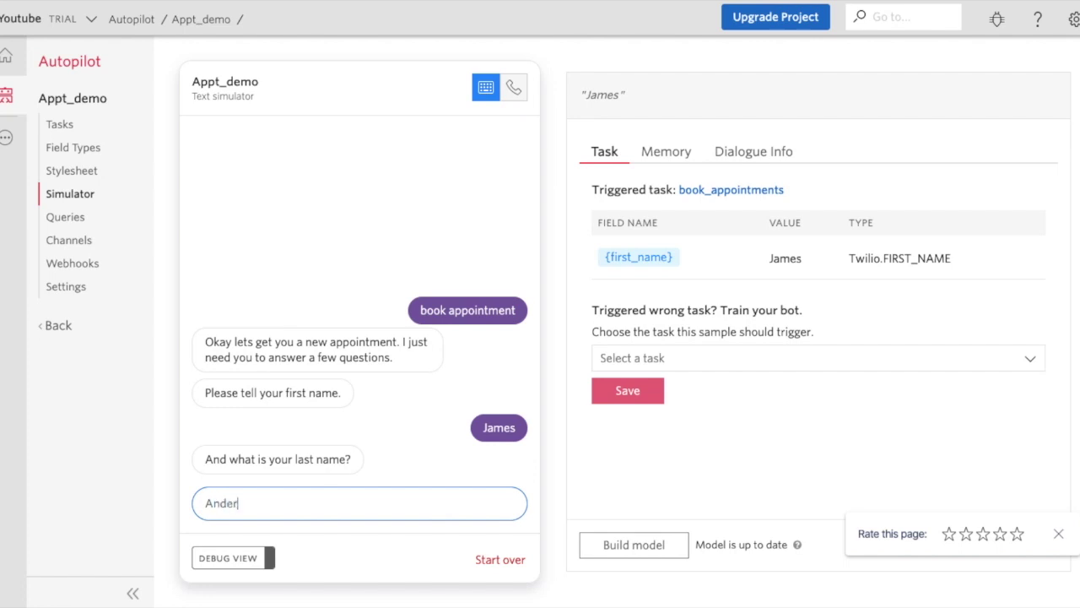
{"action": "key", "text": "Return"}
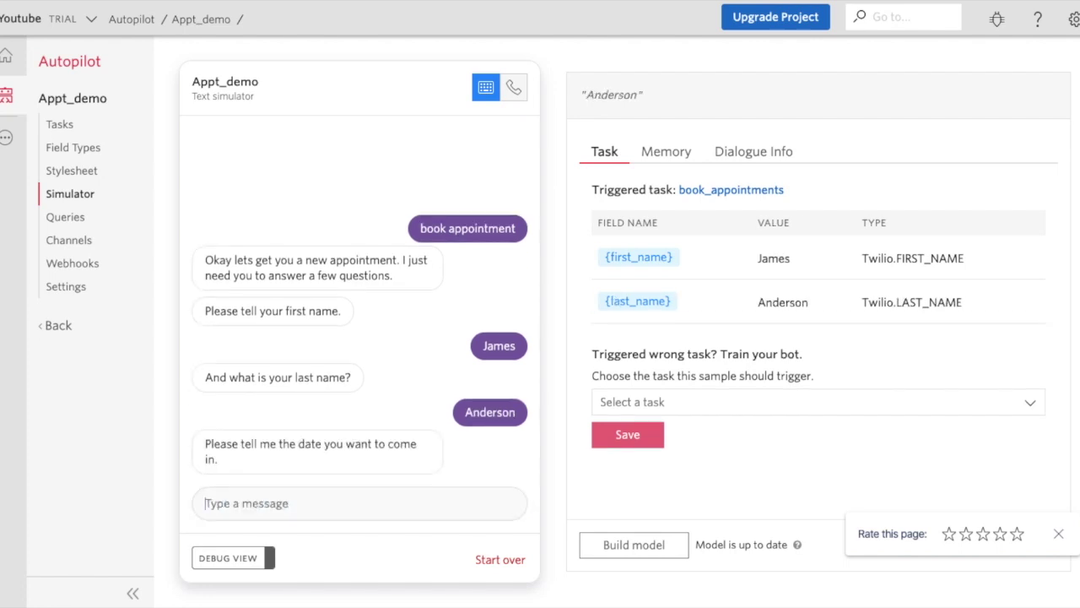
Answer the date, time and phone prompts with Friday, 2pm and a phone number.
{"action": "left_click", "coordinate": [209, 503]}
{"action": "type", "text": "Friday"}
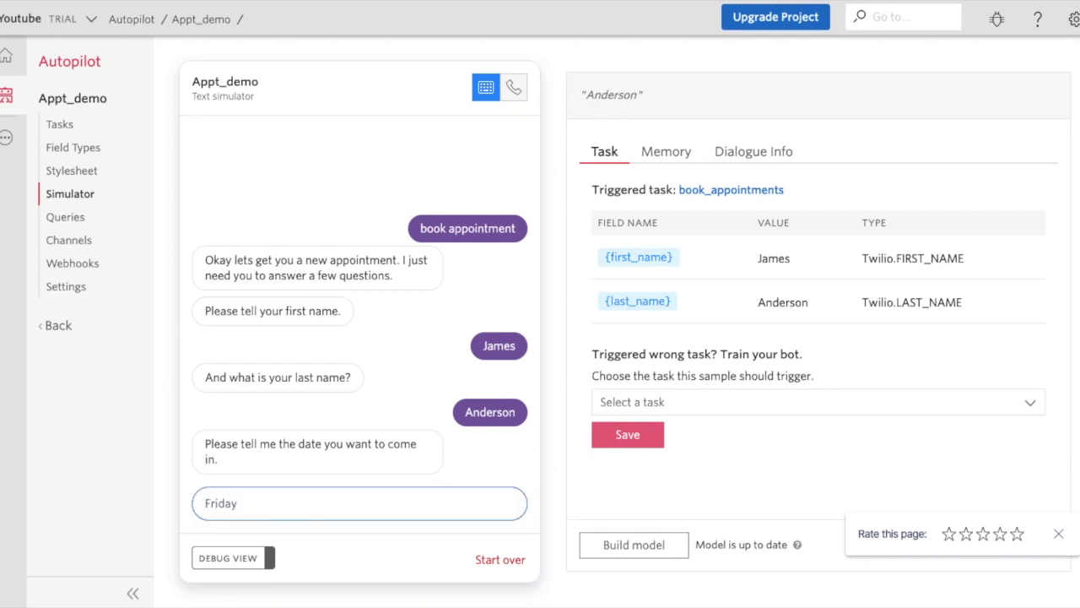
{"action": "key", "text": "Return"}
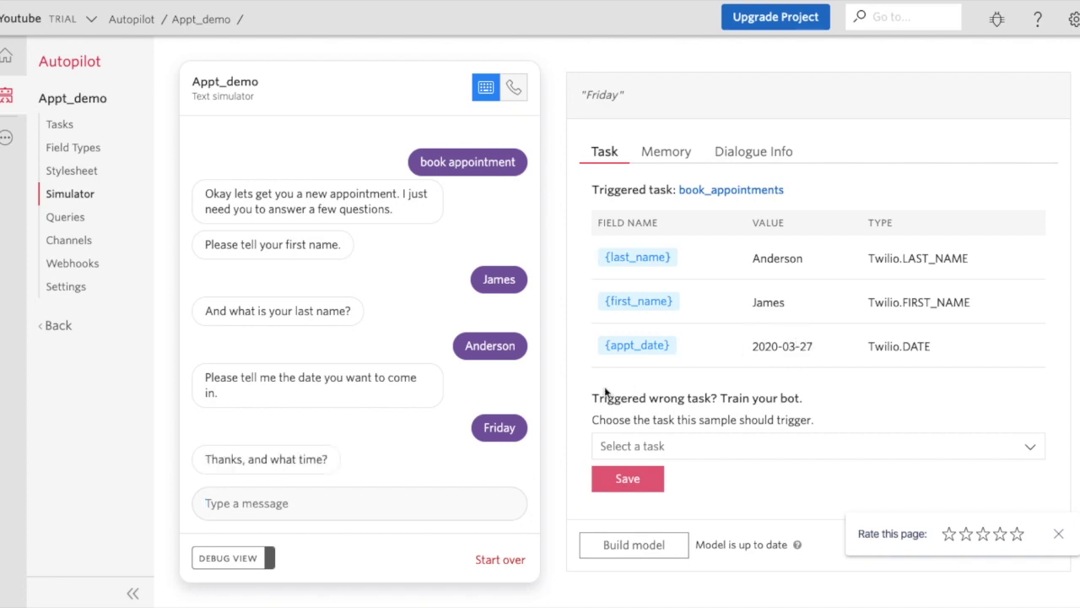
{"action": "left_click", "coordinate": [281, 503]}
{"action": "type", "text": "2pm"}
{"action": "key", "text": "Return"}
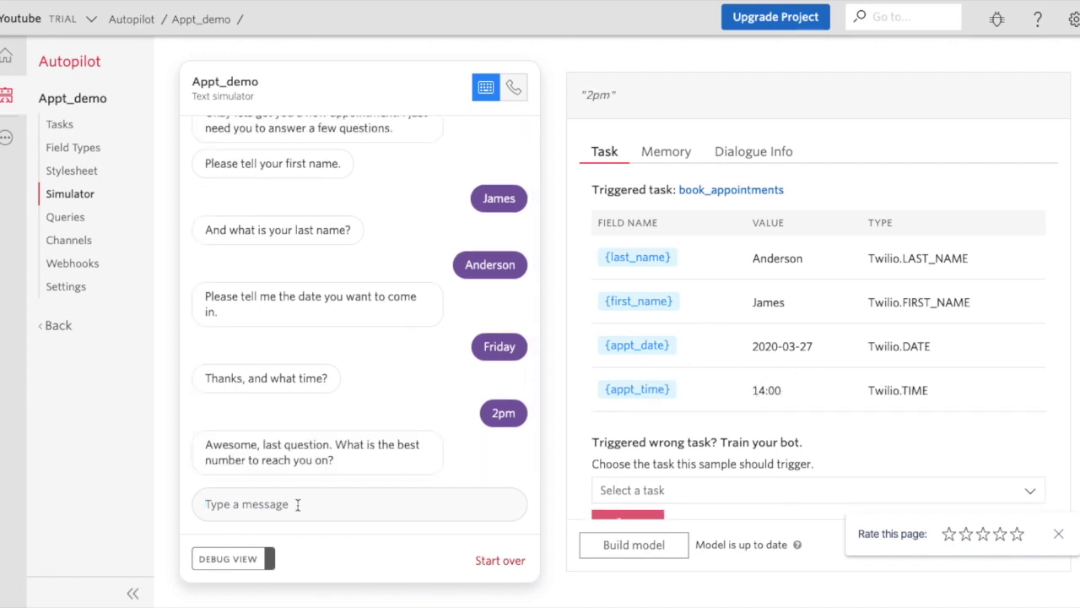
{"action": "type", "text": "5551234567"}
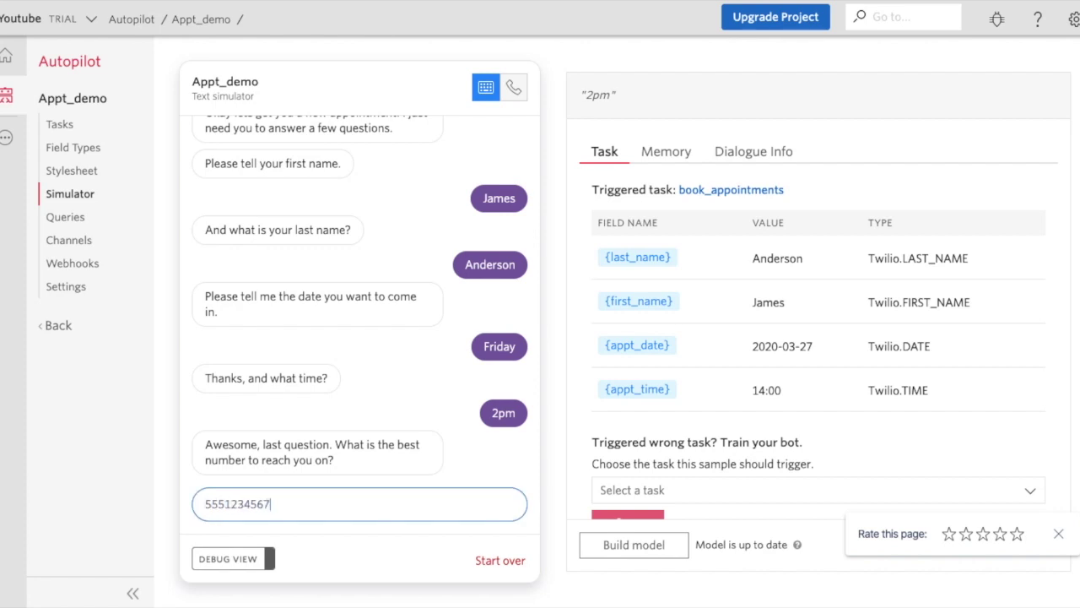
{"action": "key", "text": "Return"}
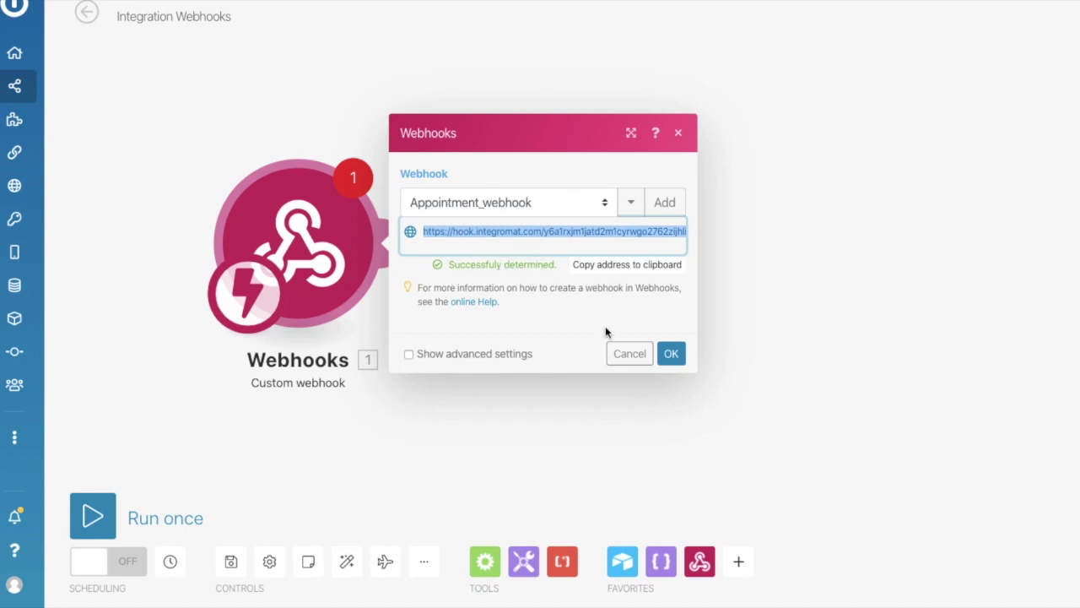
Confirm the Webhooks trigger and link a new Airtable Create a record module after it.
{"action": "left_click", "coordinate": [676, 357]}
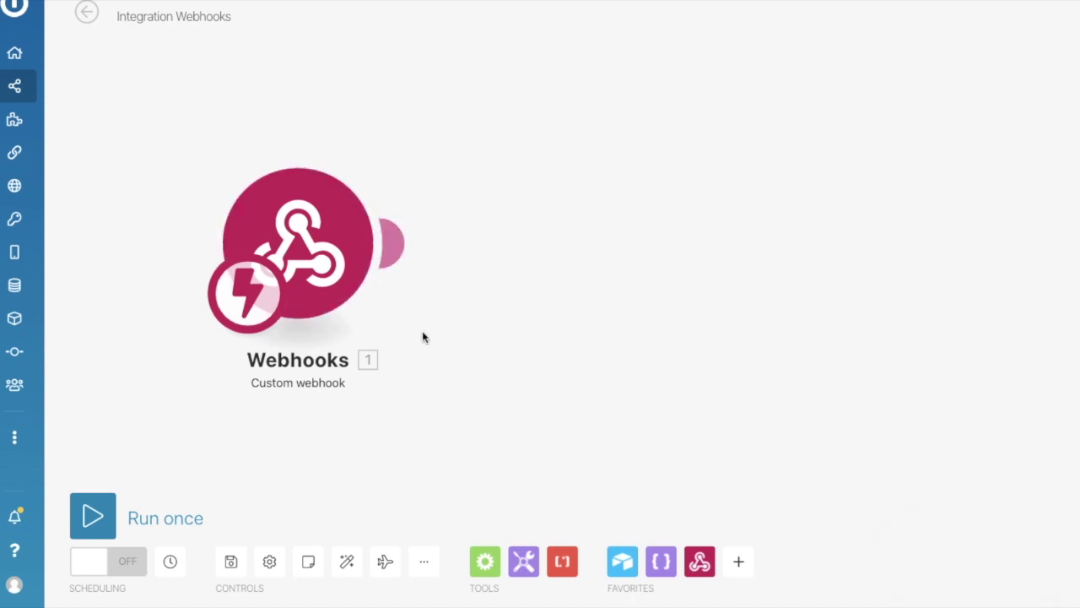
{"action": "left_click", "coordinate": [625, 561]}
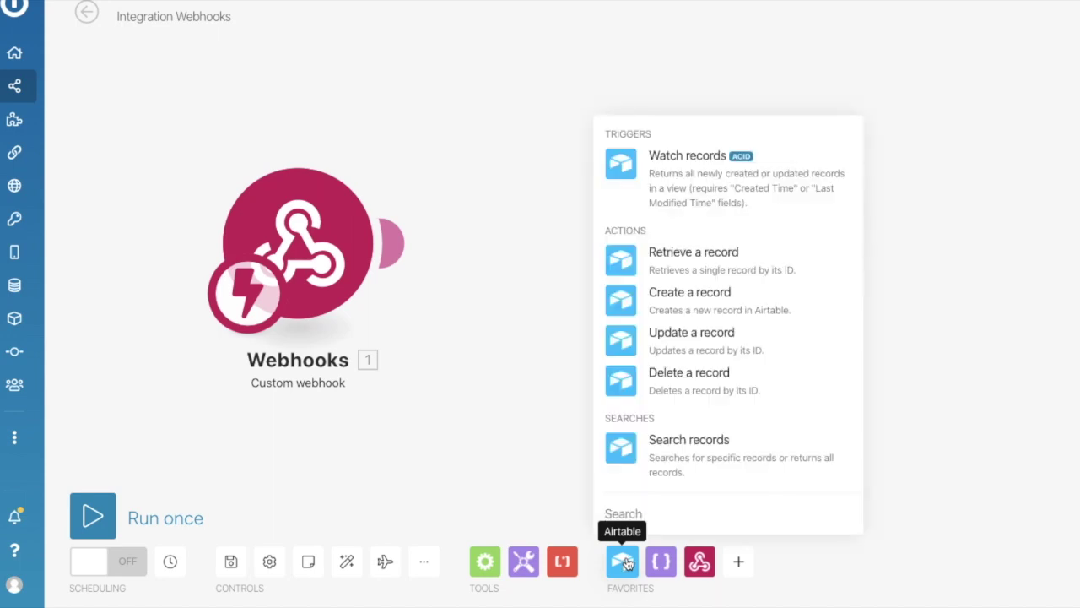
{"action": "left_click", "coordinate": [688, 299]}
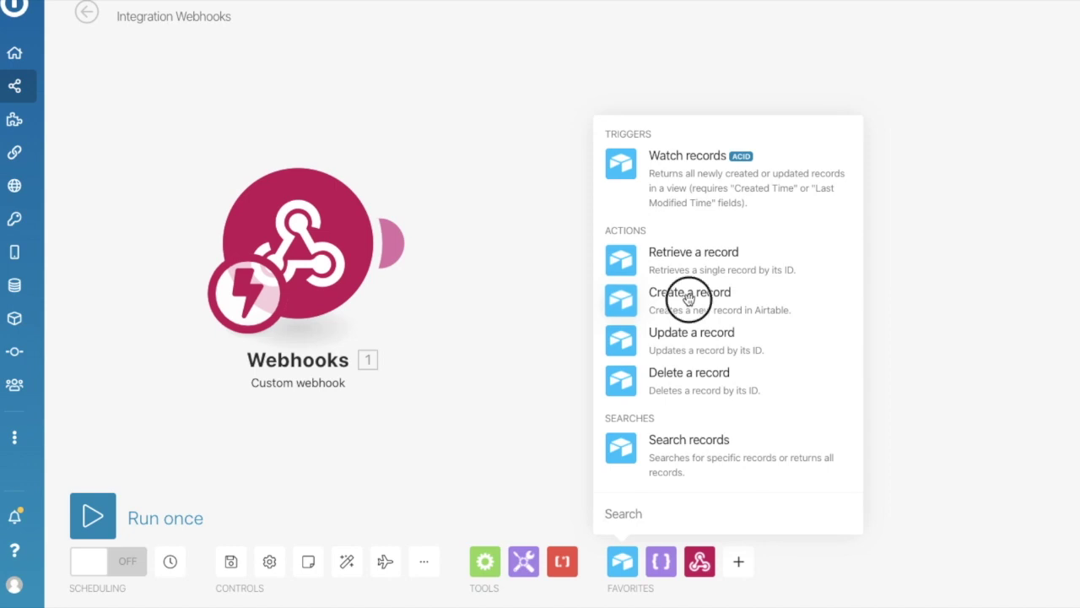
{"action": "left_click_drag", "start_coordinate": [591, 295], "coordinate": [392, 234]}
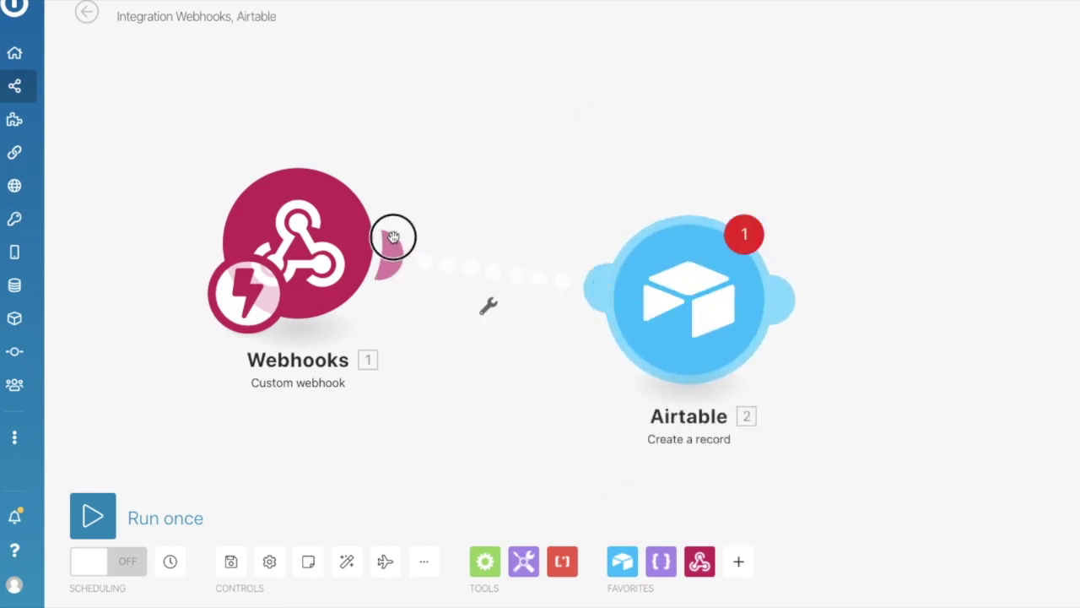
Abandon the new-connection setup and use the existing My Airtable connection.
{"action": "left_click", "coordinate": [671, 285]}
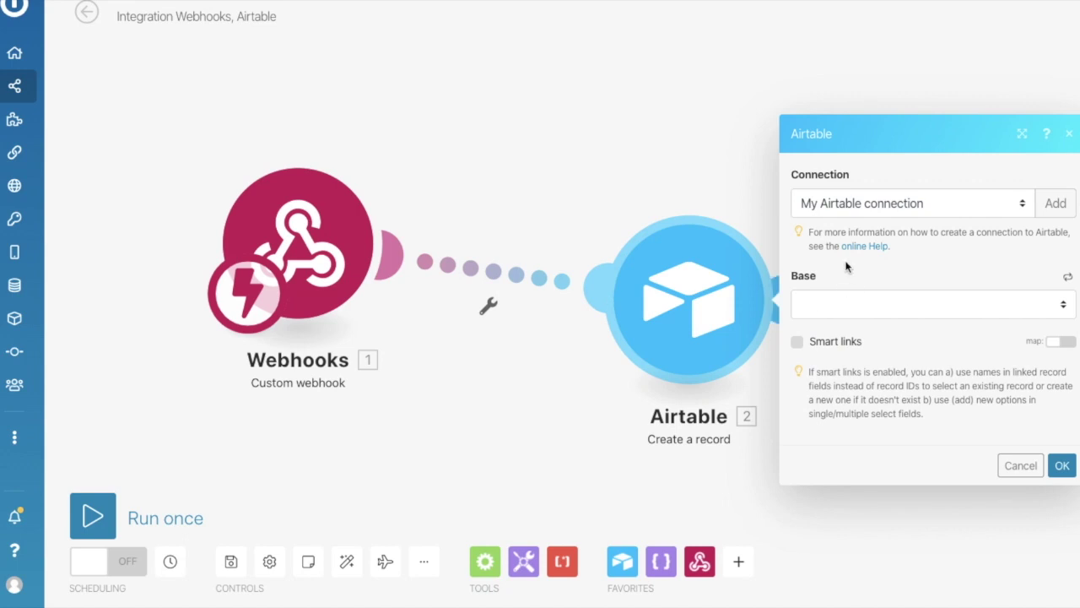
{"action": "left_click", "coordinate": [843, 207]}
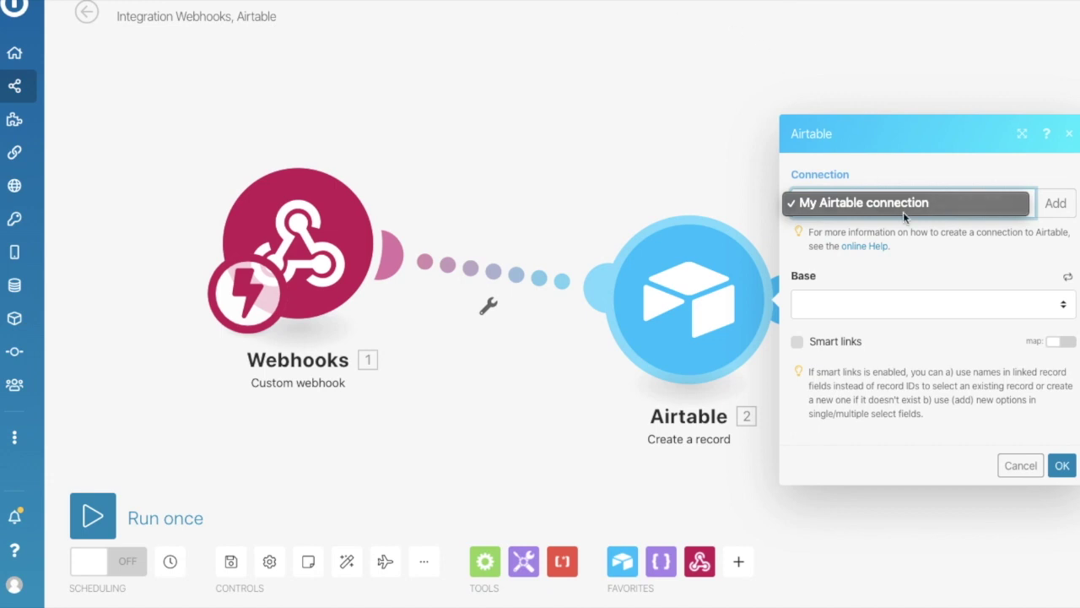
{"action": "left_click", "coordinate": [1053, 194]}
{"action": "left_click", "coordinate": [1055, 205]}
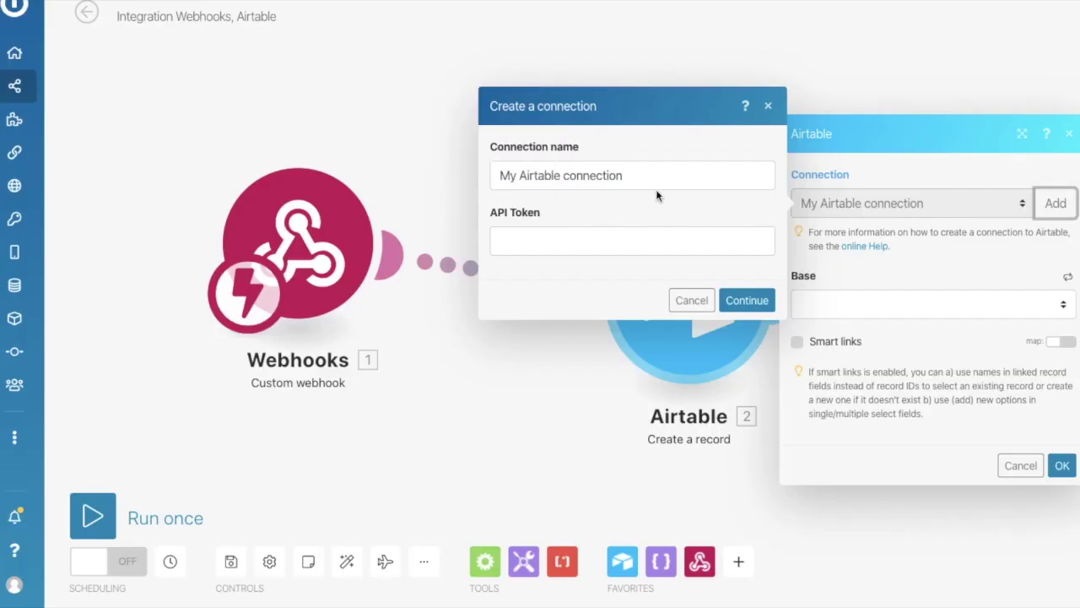
{"action": "left_click", "coordinate": [619, 244]}
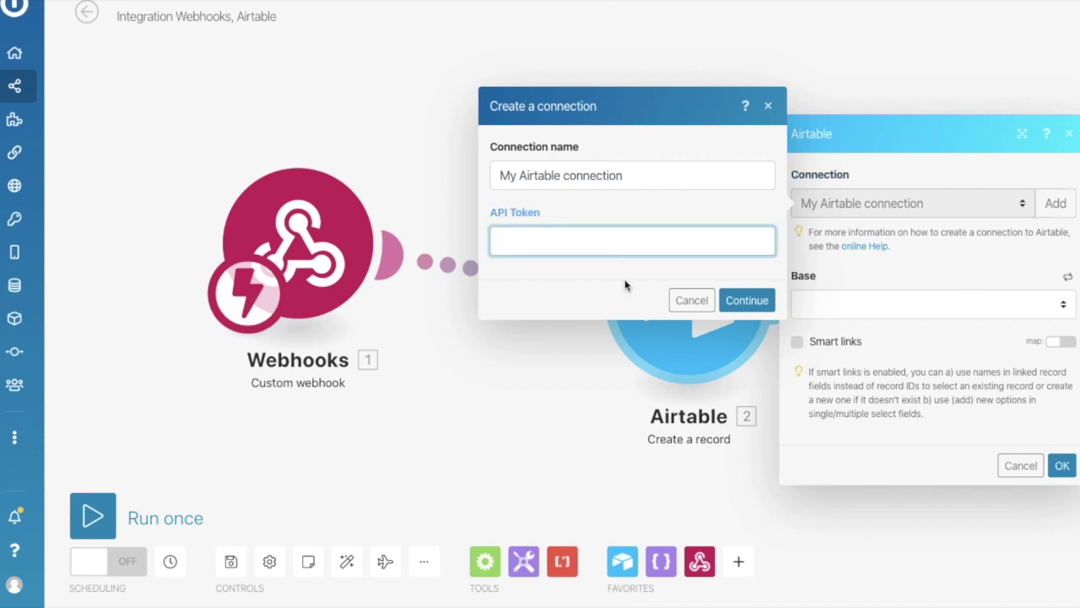
{"action": "left_click", "coordinate": [692, 301]}
{"action": "left_click", "coordinate": [895, 204]}
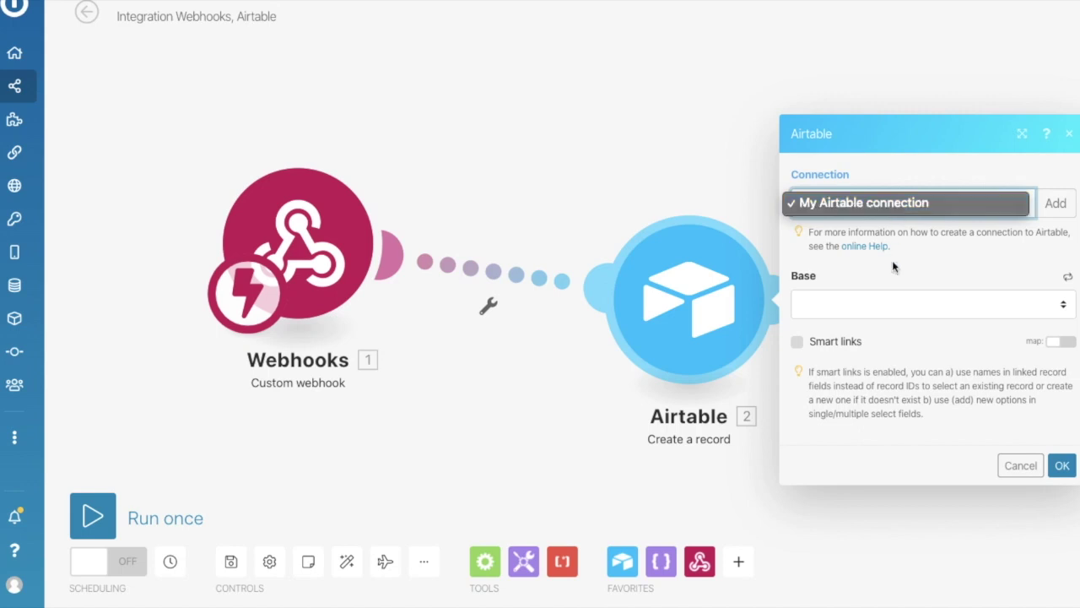
{"action": "left_click", "coordinate": [907, 300]}
Choose base JSON and table JSON, map 1. Memory into the JSON field, and confirm.
{"action": "left_click", "coordinate": [900, 306]}
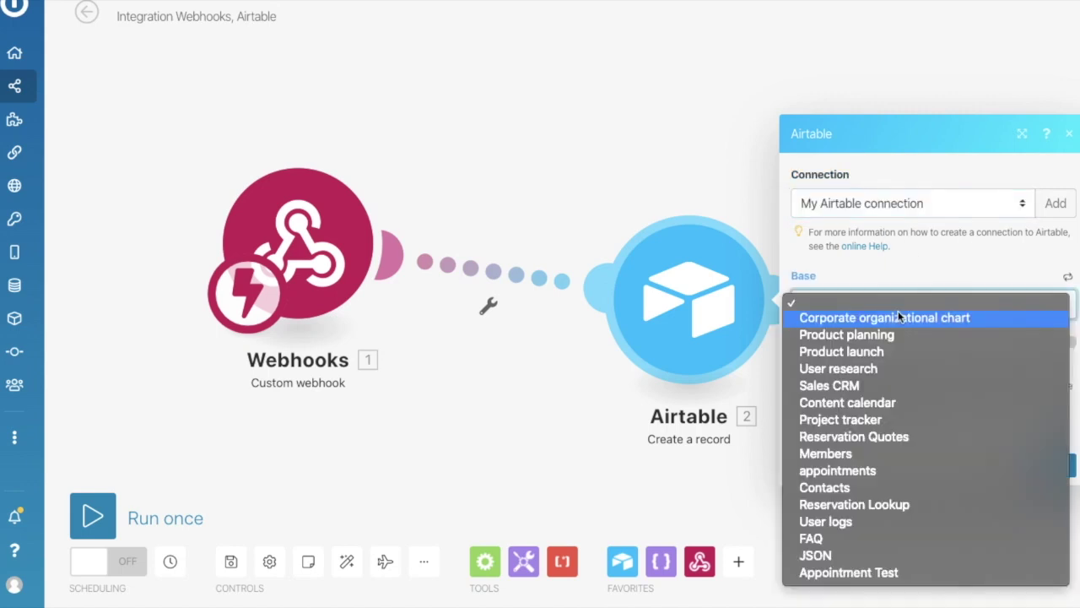
{"action": "left_click", "coordinate": [864, 557]}
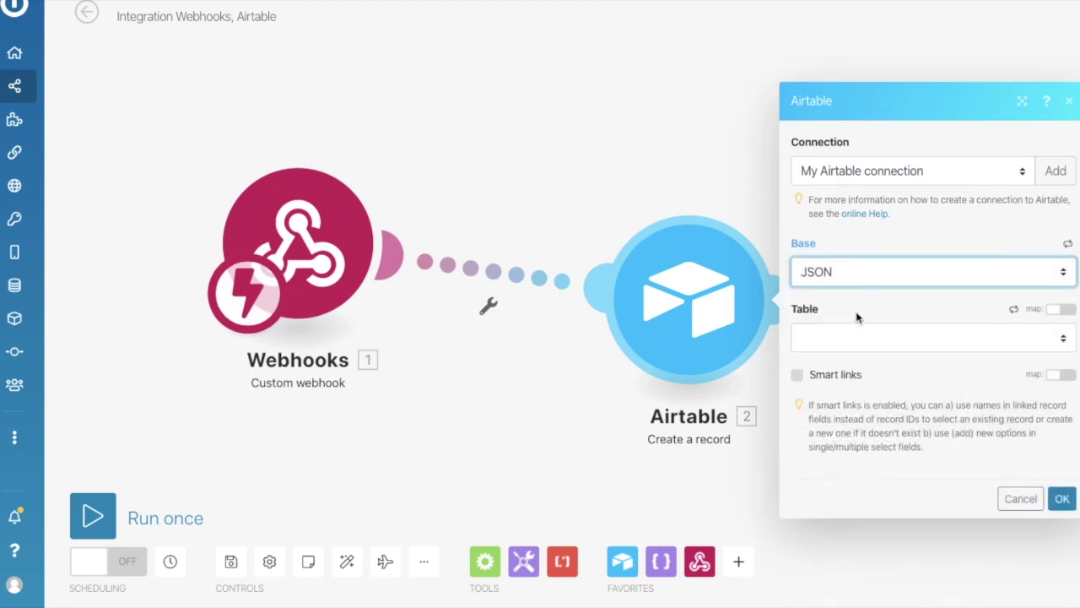
{"action": "left_click", "coordinate": [848, 340]}
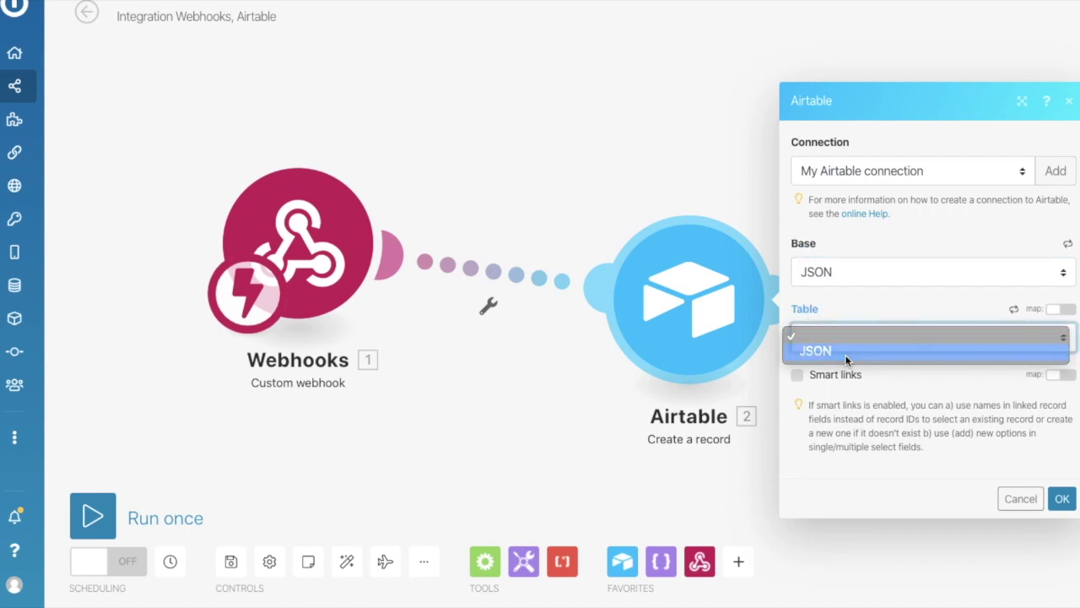
{"action": "left_click", "coordinate": [845, 355]}
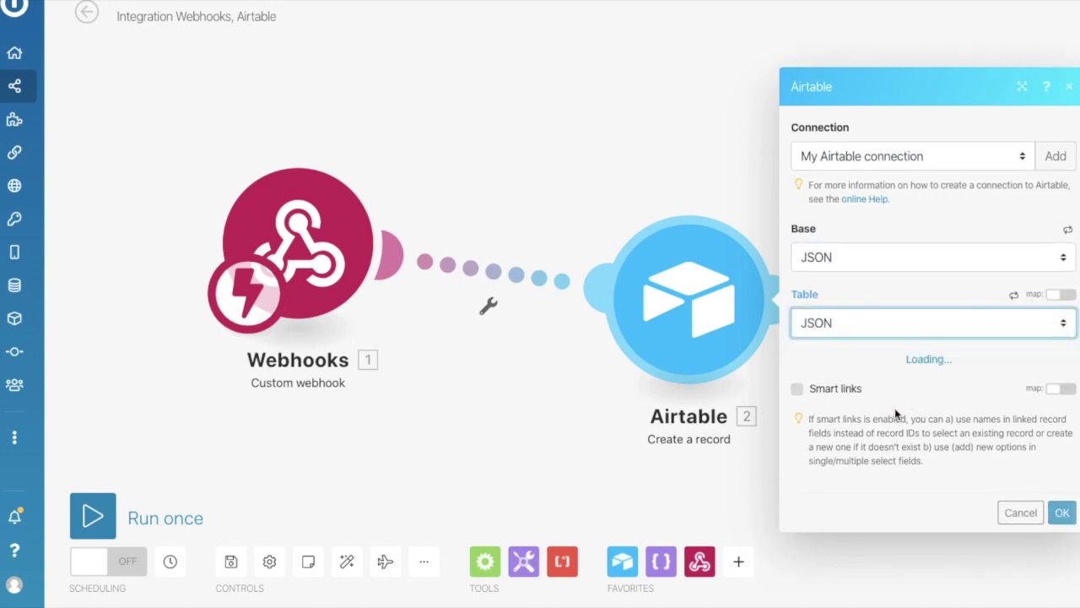
{"action": "left_click", "coordinate": [883, 381]}
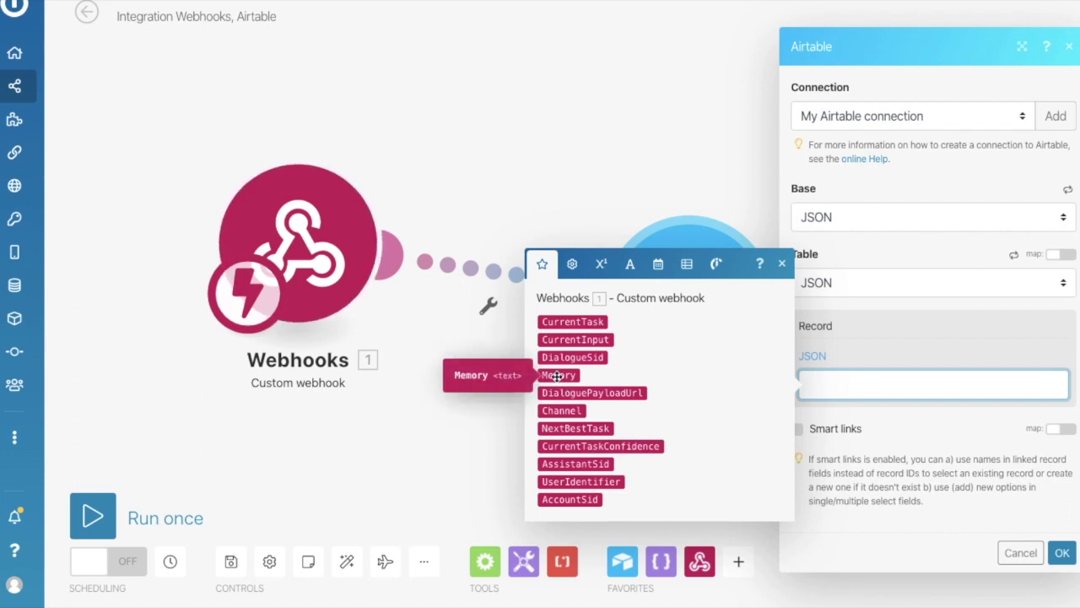
{"action": "left_click", "coordinate": [557, 376]}
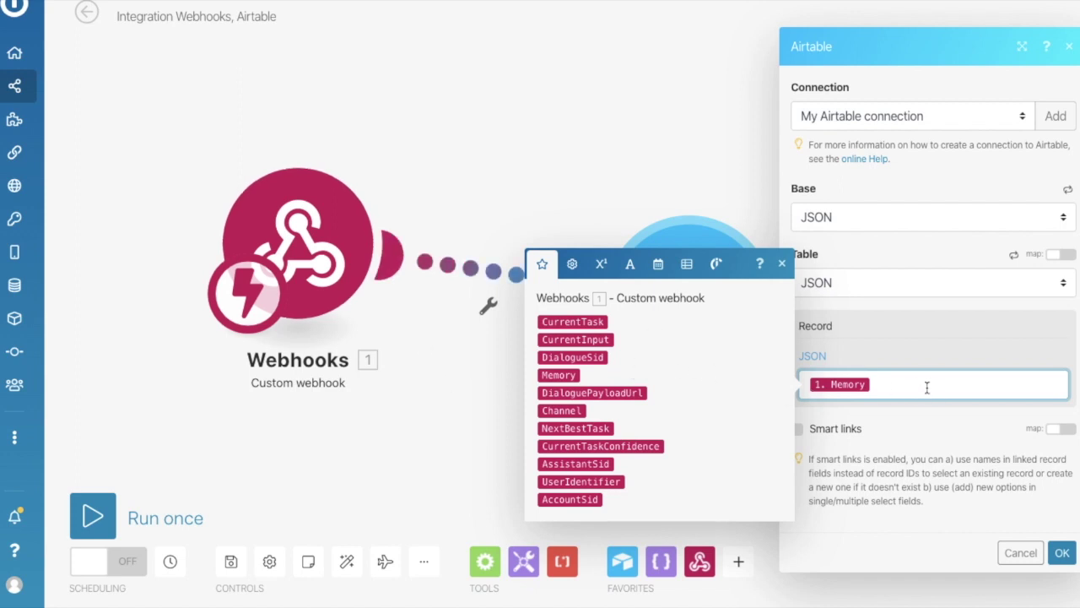
{"action": "left_click", "coordinate": [890, 469]}
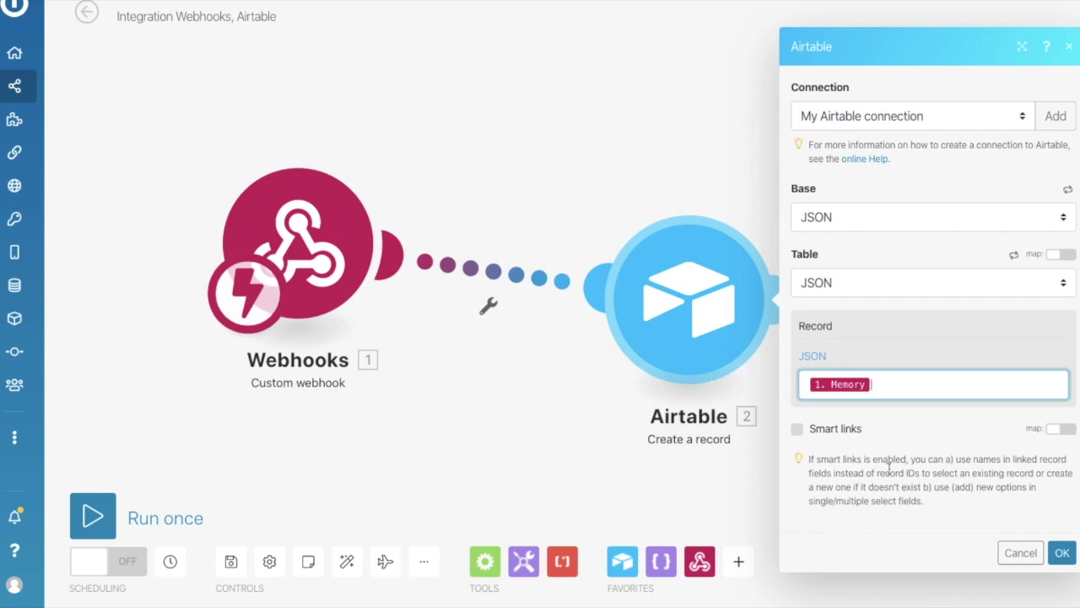
{"action": "left_click", "coordinate": [1063, 555]}
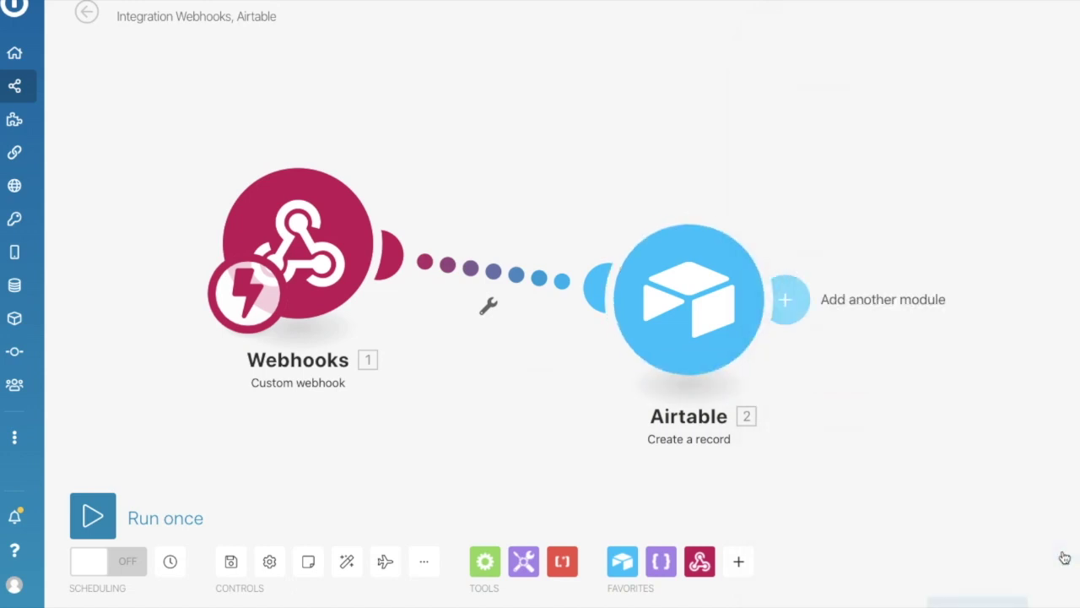
{"action": "left_click_drag", "start_coordinate": [693, 292], "coordinate": [632, 363]}
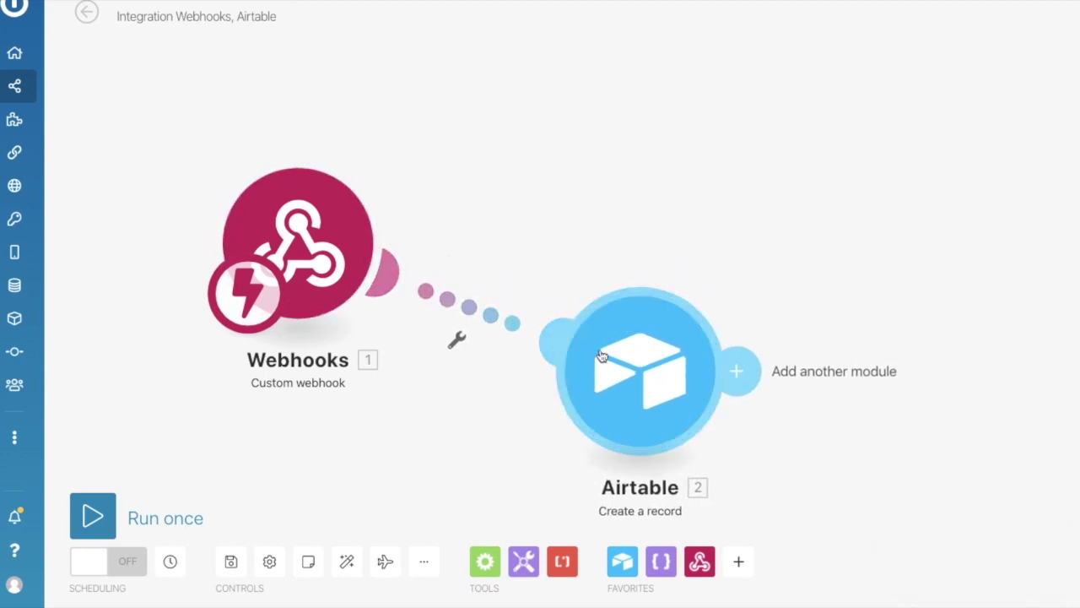
Run the scenario once, then send 'book appointment' and the suggested first and last names.
{"action": "left_click", "coordinate": [94, 522]}
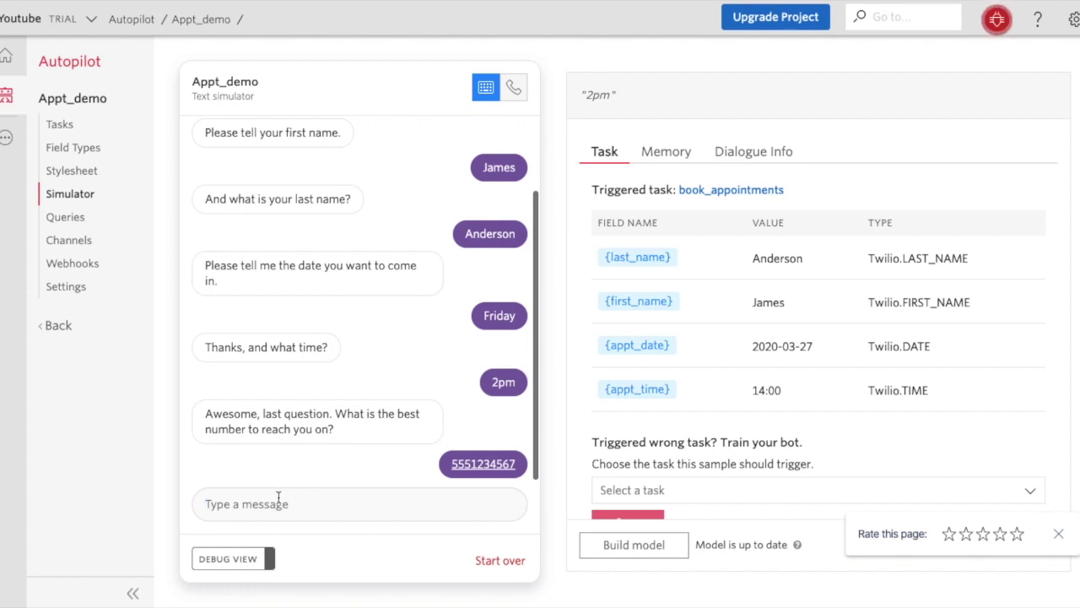
{"action": "type", "text": "boo"}
{"action": "key", "text": "Down"}
{"action": "key", "text": "Return"}
{"action": "key", "text": "Return"}
{"action": "type", "text": "J"}
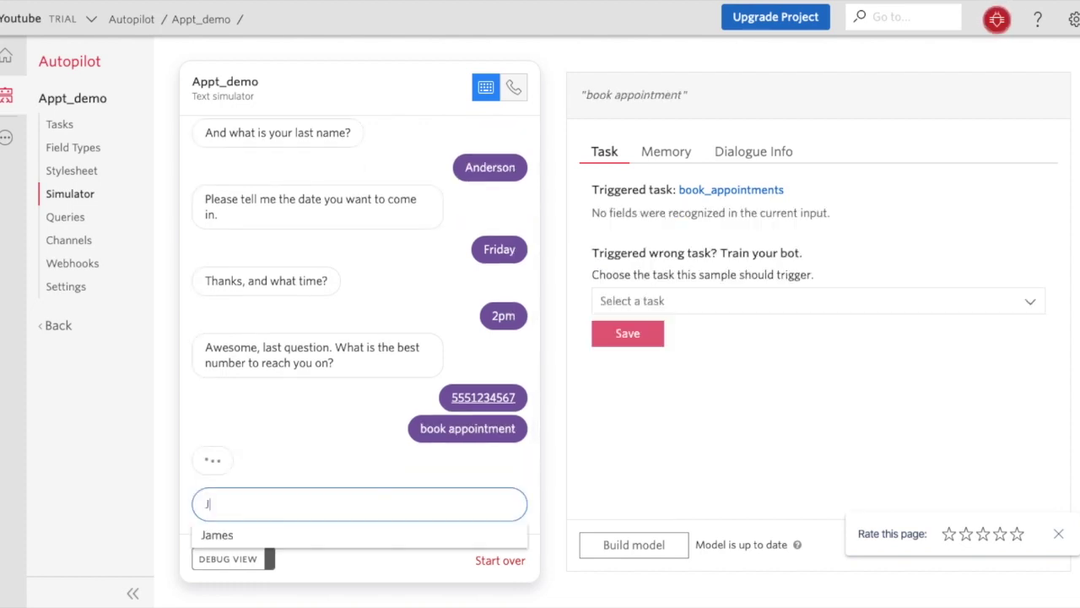
{"action": "key", "text": "Down"}
{"action": "key", "text": "Return"}
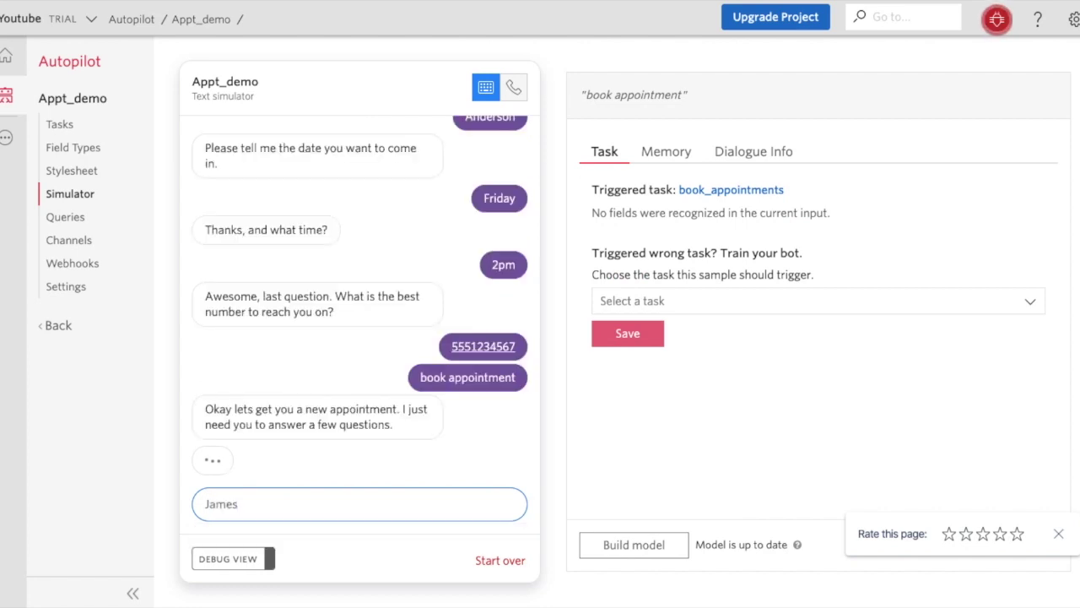
{"action": "key", "text": "Return"}
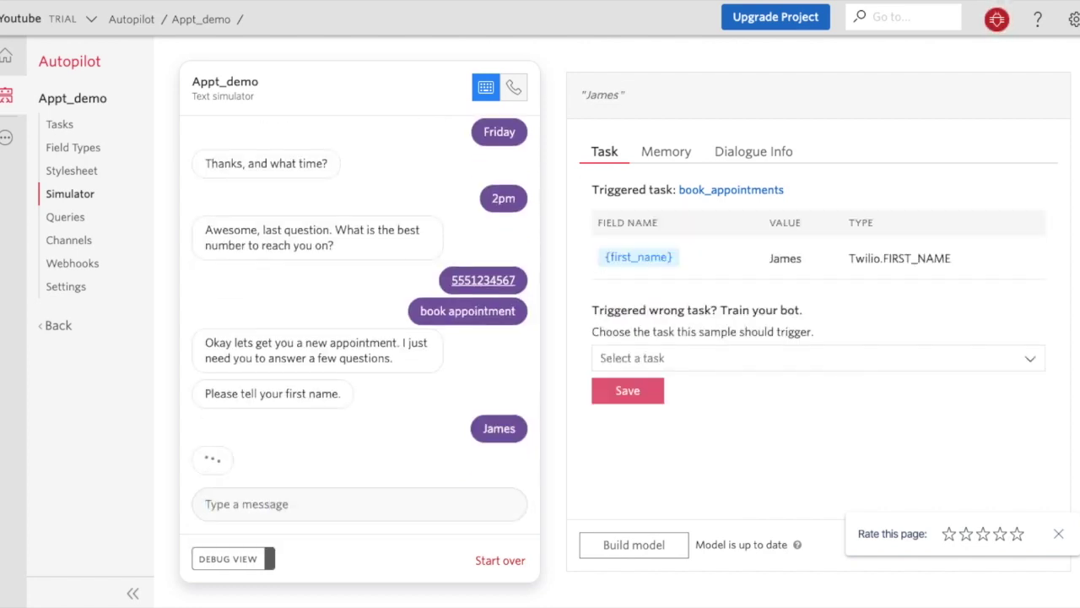
{"action": "type", "text": "And"}
{"action": "key", "text": "Down"}
{"action": "key", "text": "Return"}
{"action": "key", "text": "Return"}
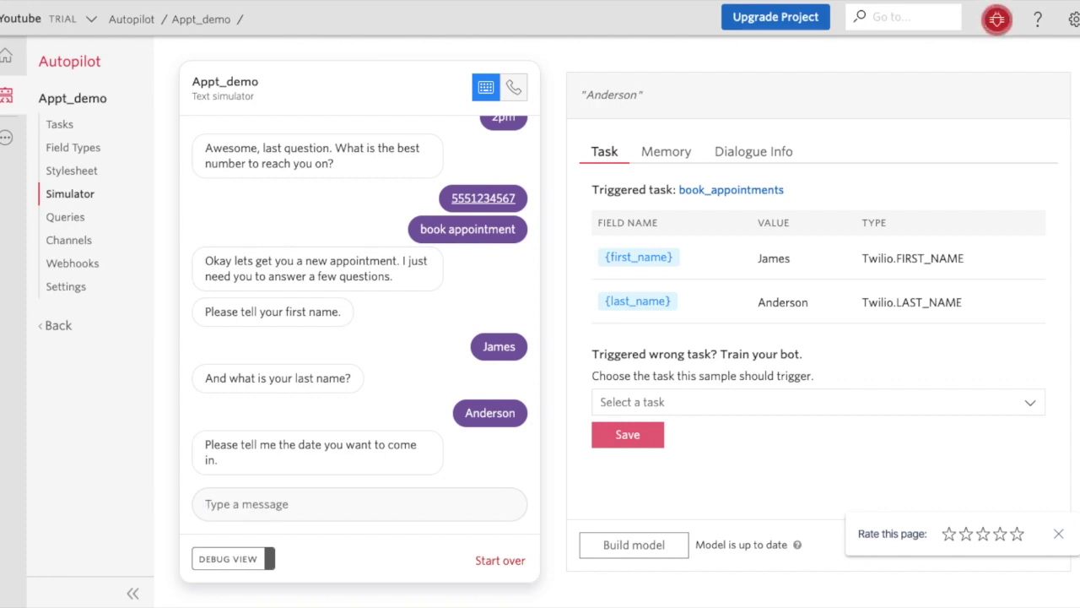
Reply with friday, 2pm and the suggested phone number.
{"action": "type", "text": "frid"}
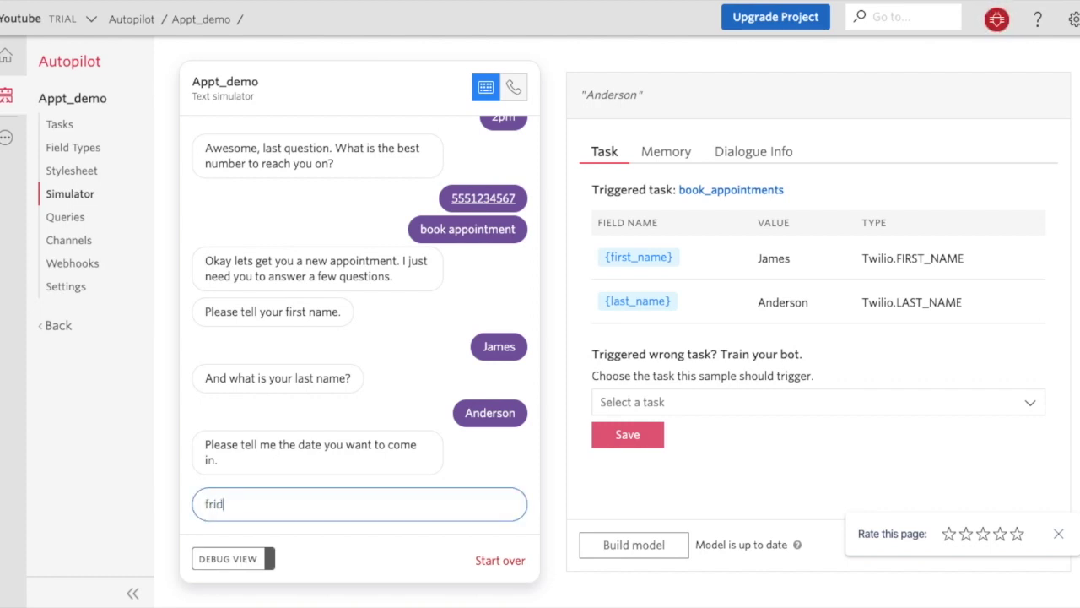
{"action": "type", "text": "ay"}
{"action": "key", "text": "Return"}
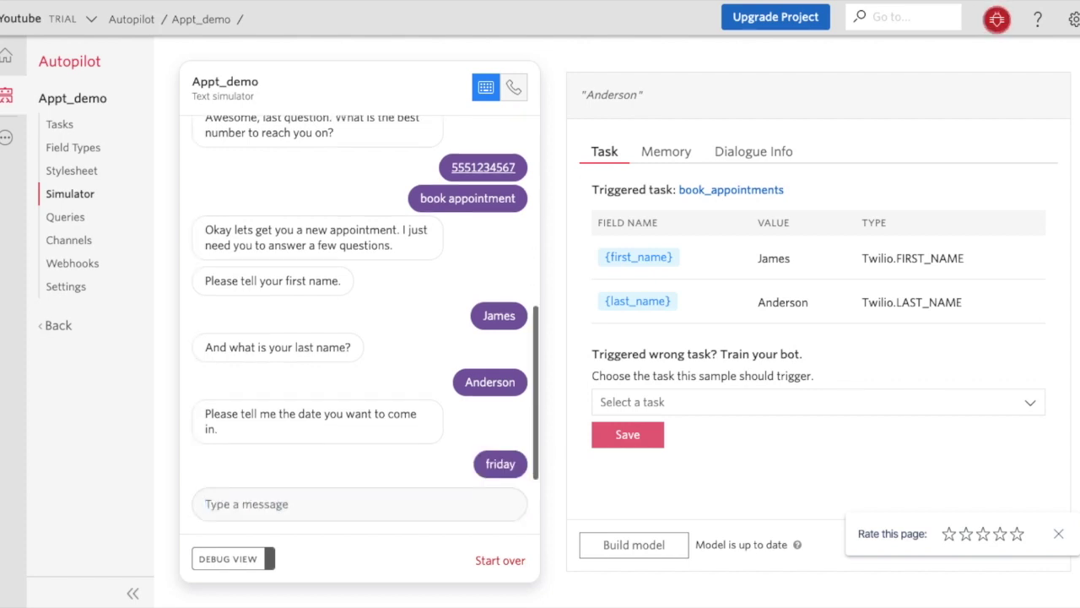
{"action": "type", "text": "2pm"}
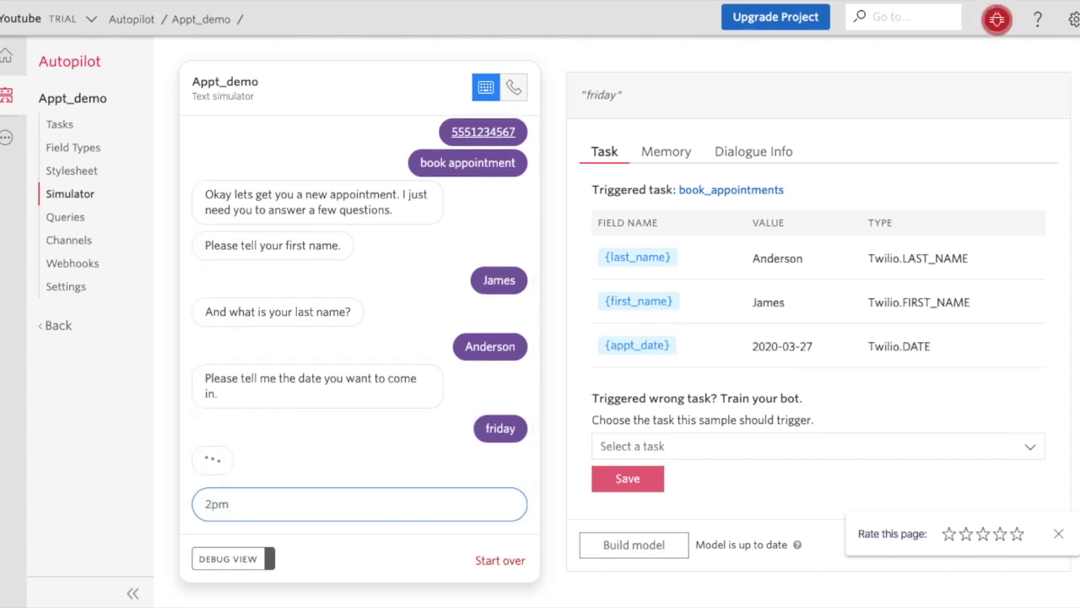
{"action": "key", "text": "Return"}
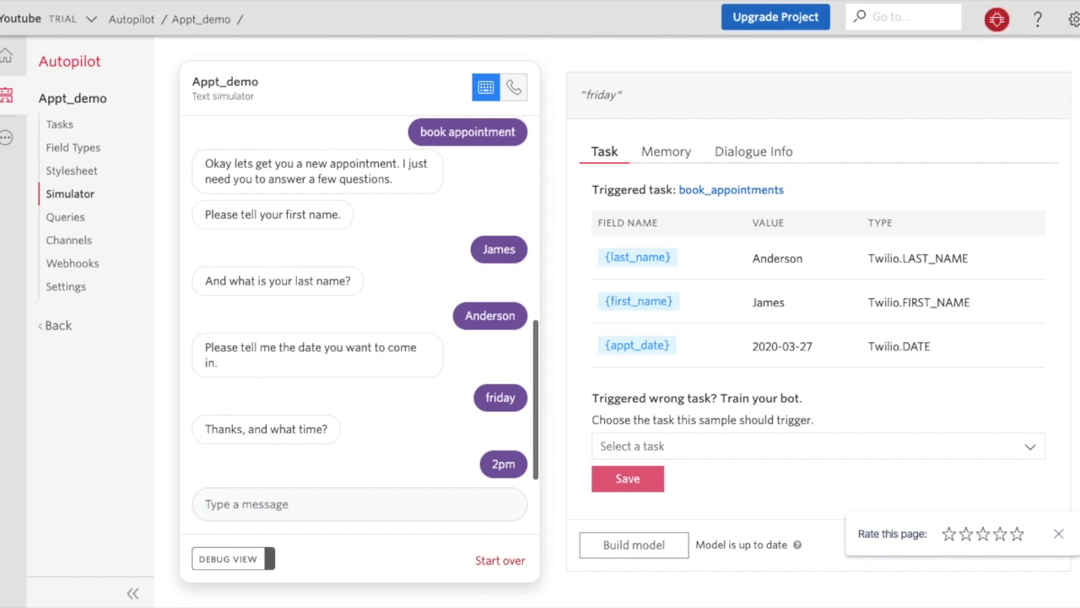
{"action": "type", "text": "55"}
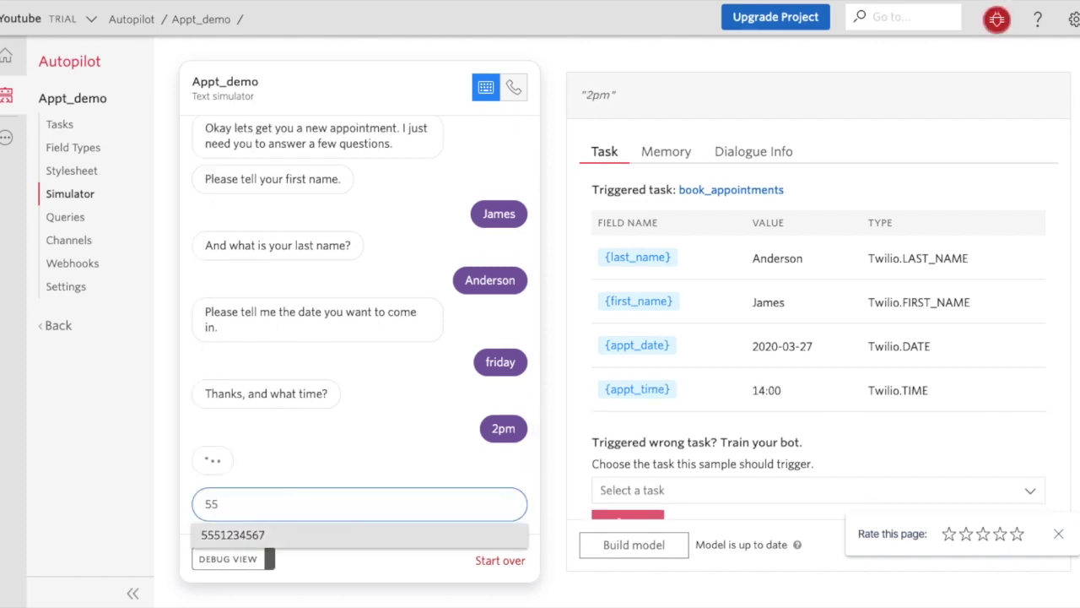
{"action": "key", "text": "Down"}
{"action": "key", "text": "Return"}
{"action": "key", "text": "Return"}
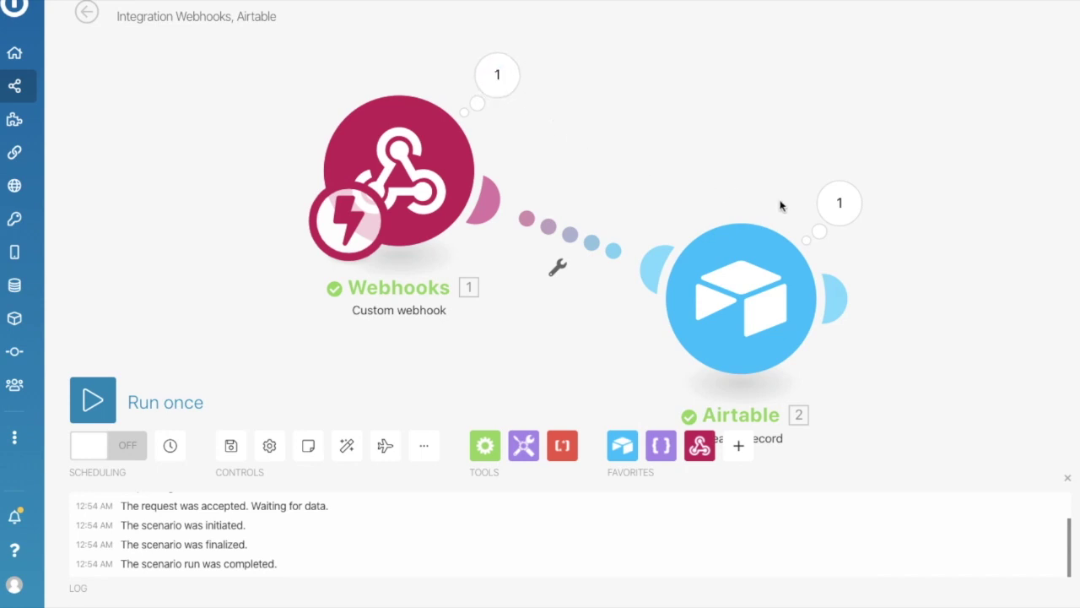
View the Webhooks module's output bundle from the run, then close it.
{"action": "left_click", "coordinate": [496, 78]}
{"action": "left_click", "coordinate": [939, 201]}
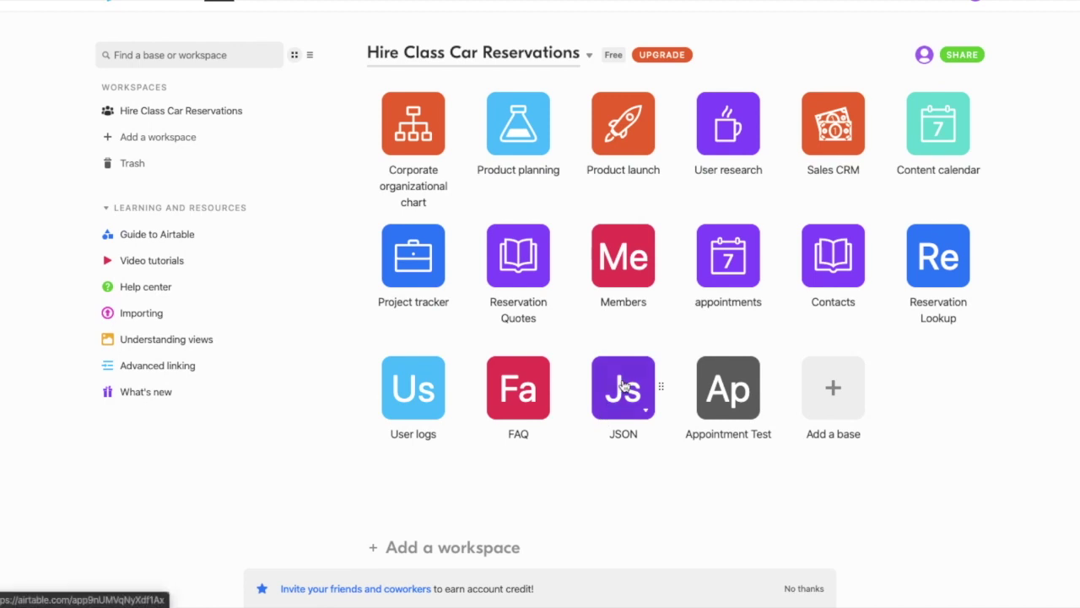
Open the JSON base's table and select all the JSON text in the new record's cell.
{"action": "left_click", "coordinate": [623, 386]}
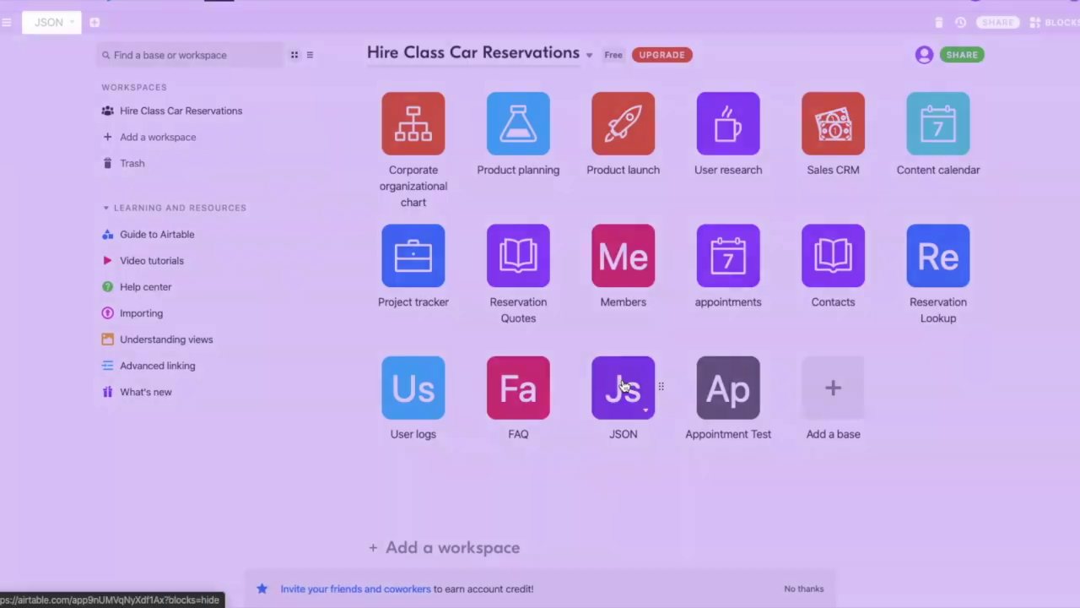
{"action": "left_click", "coordinate": [623, 385]}
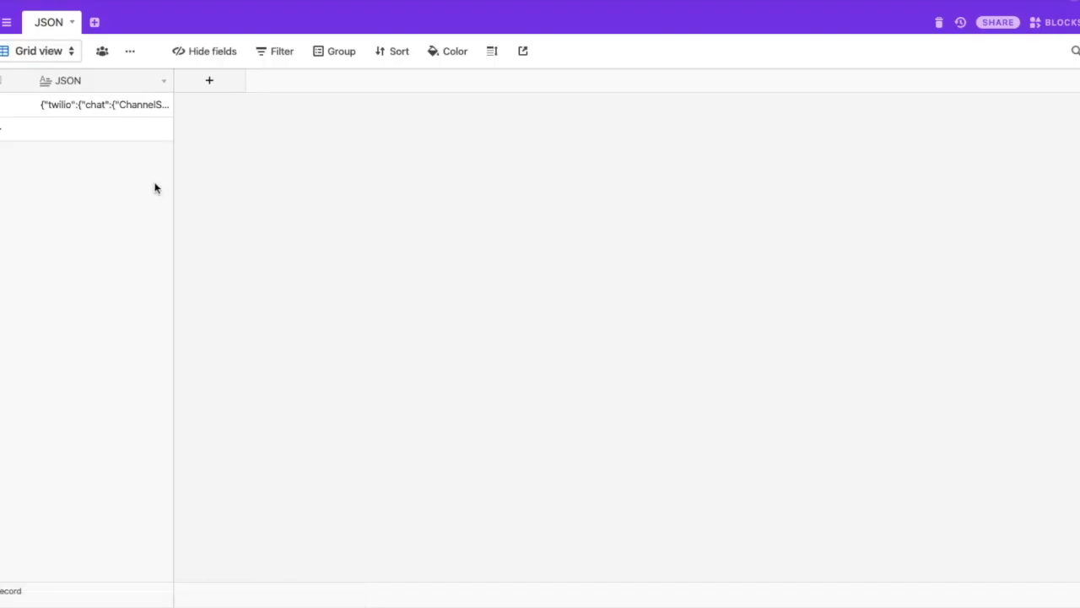
{"action": "left_click", "coordinate": [81, 108]}
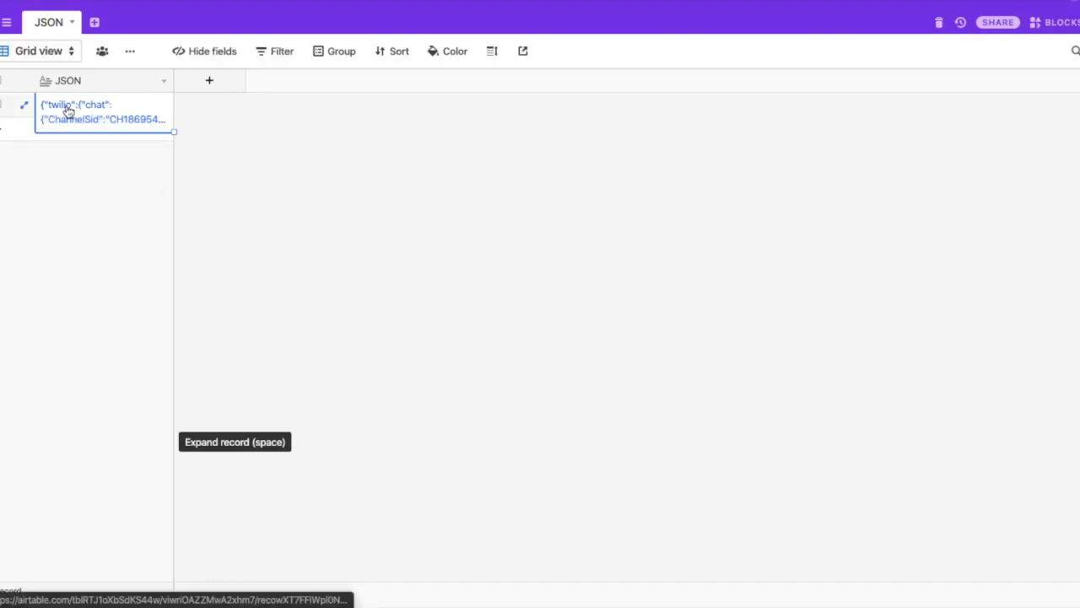
{"action": "left_click", "coordinate": [87, 113]}
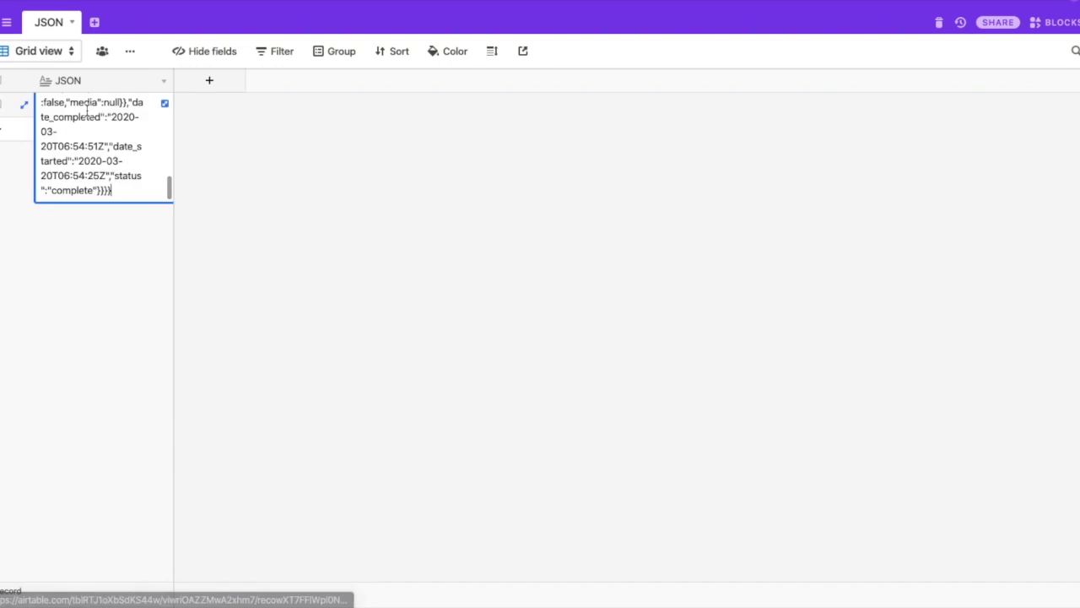
{"action": "left_click", "coordinate": [246, 293]}
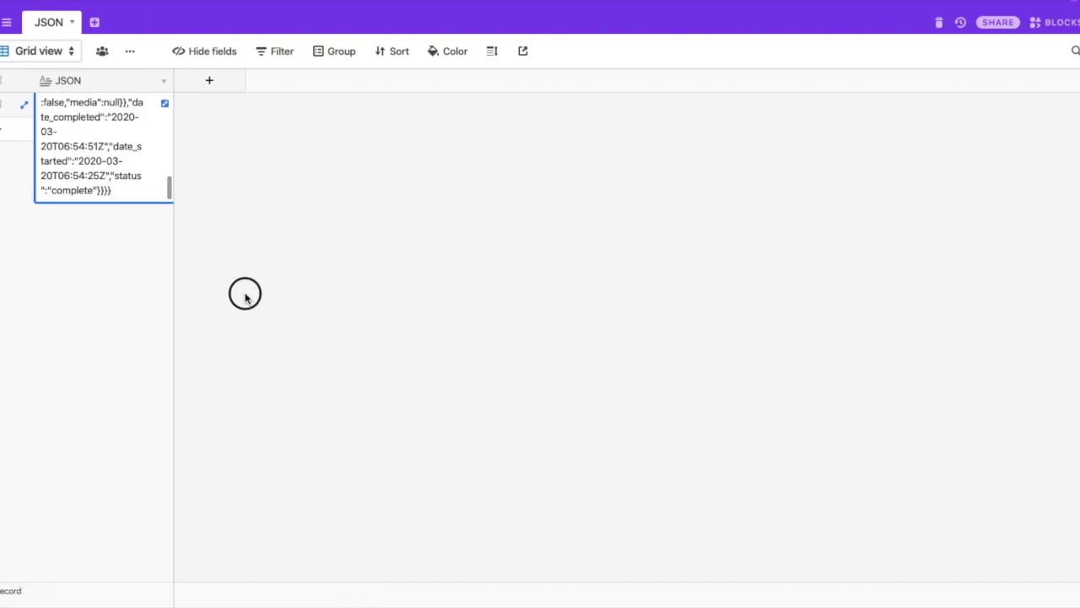
{"action": "left_click", "coordinate": [82, 105]}
{"action": "left_click", "coordinate": [82, 107]}
{"action": "key", "text": "ctrl+a"}
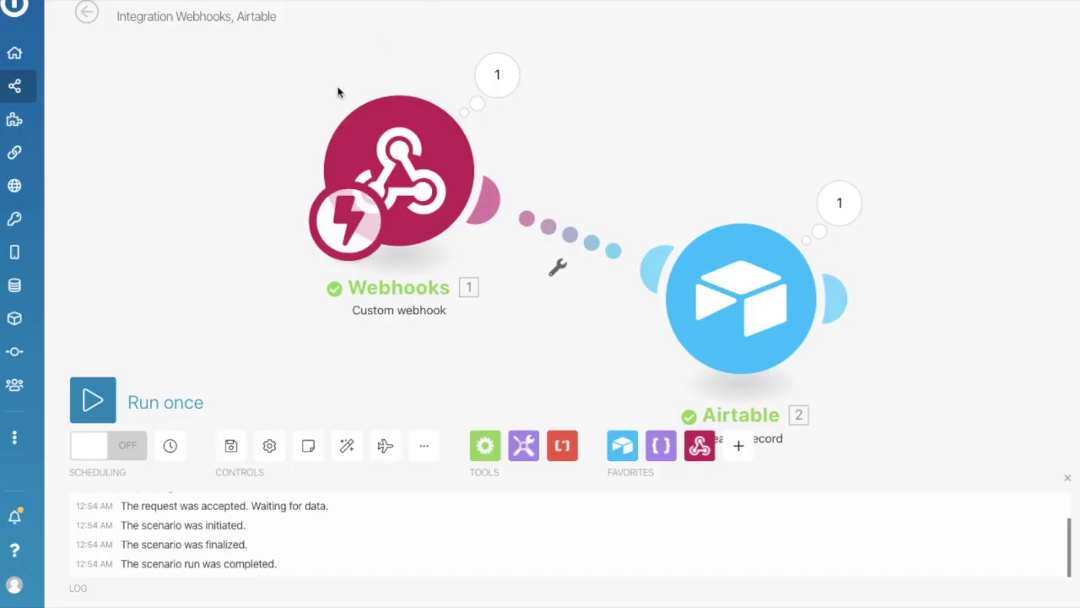
{"action": "left_click_drag", "start_coordinate": [731, 265], "coordinate": [750, 332]}
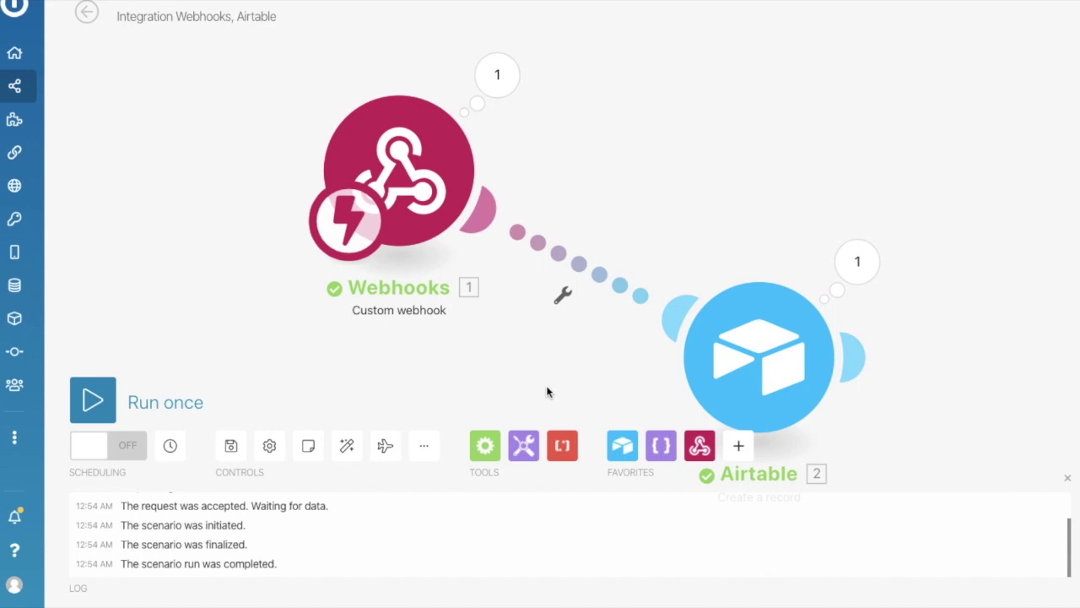
Add a Router on the Webhooks–Airtable link and move it level with the Webhooks trigger.
{"action": "left_click", "coordinate": [484, 445]}
{"action": "left_click", "coordinate": [776, 188]}
{"action": "scroll", "coordinate": [735, 229], "scroll_direction": "down", "scroll_amount": 2}
{"action": "scroll", "coordinate": [636, 169], "scroll_direction": "down", "scroll_amount": 3}
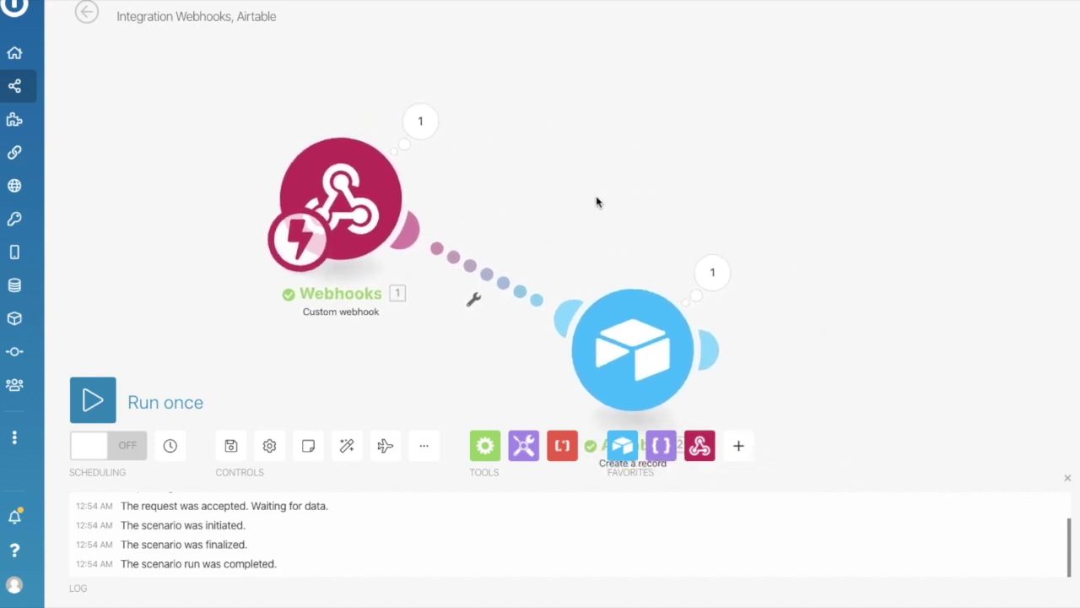
{"action": "left_click_drag", "start_coordinate": [596, 167], "coordinate": [586, 164]}
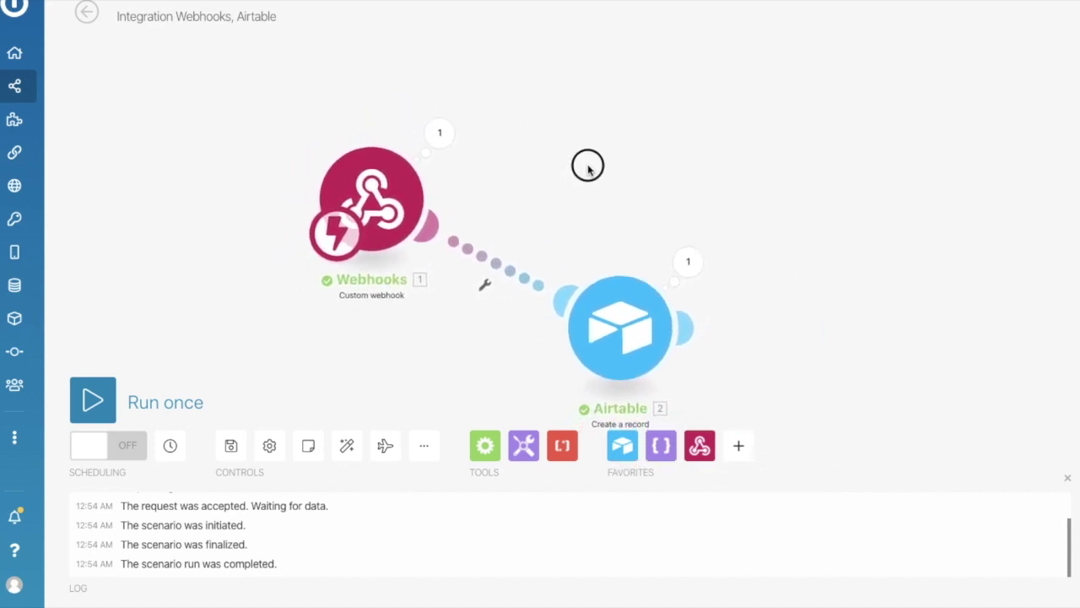
{"action": "left_click_drag", "start_coordinate": [625, 338], "coordinate": [624, 345]}
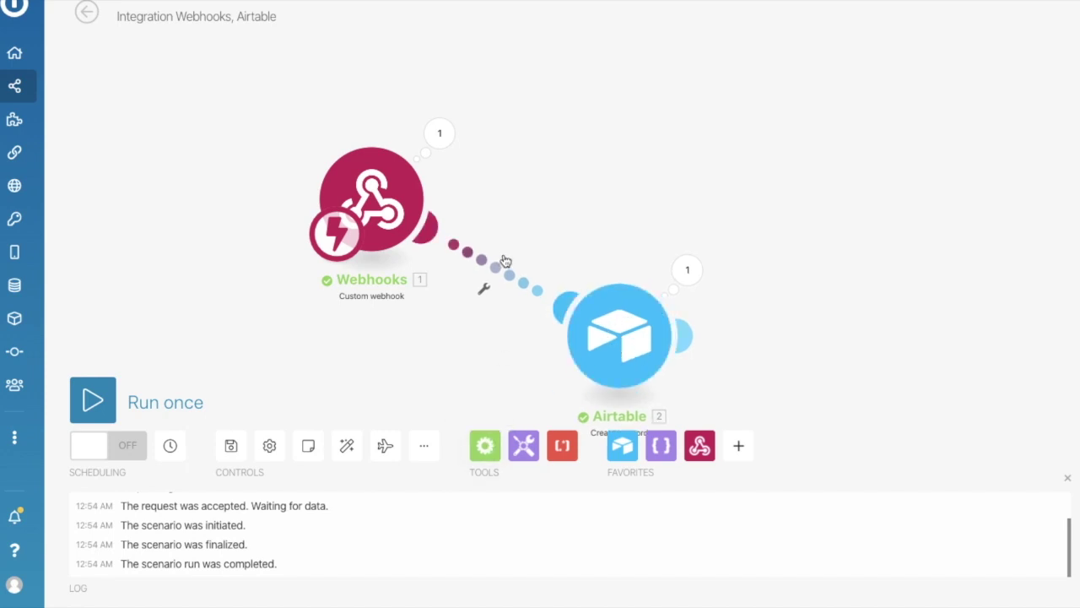
{"action": "left_click", "coordinate": [497, 267]}
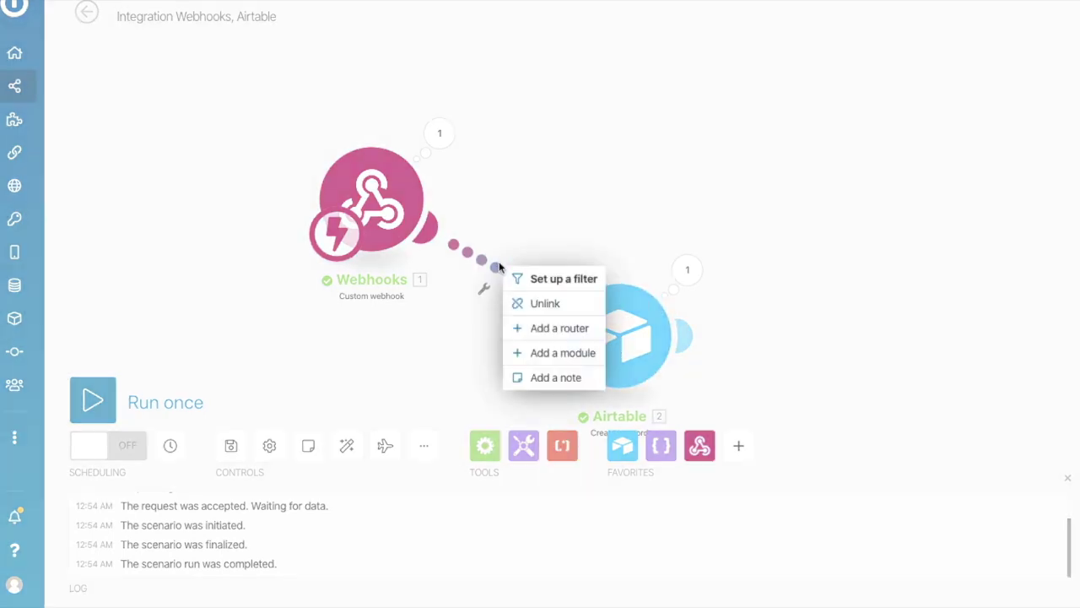
{"action": "left_click", "coordinate": [556, 334]}
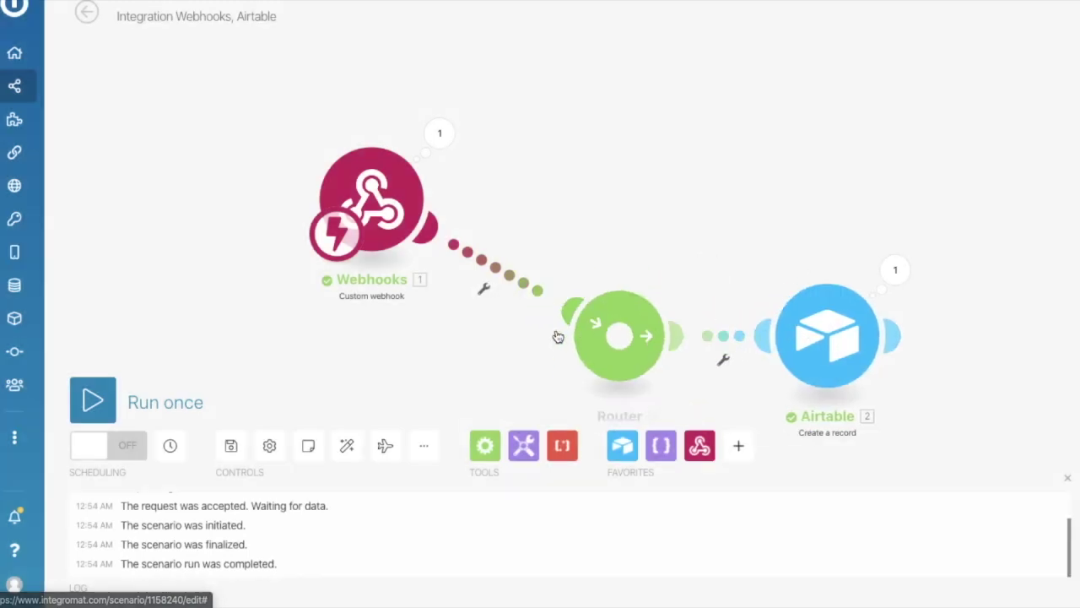
{"action": "left_click_drag", "start_coordinate": [631, 306], "coordinate": [633, 167]}
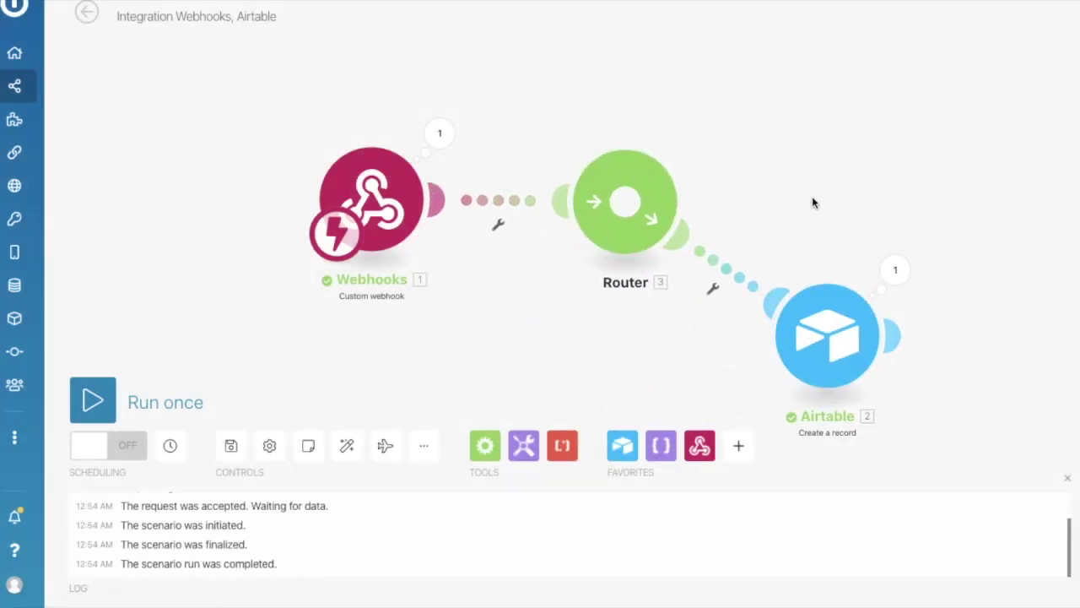
{"action": "scroll", "coordinate": [632, 270], "scroll_direction": "down", "scroll_amount": 3}
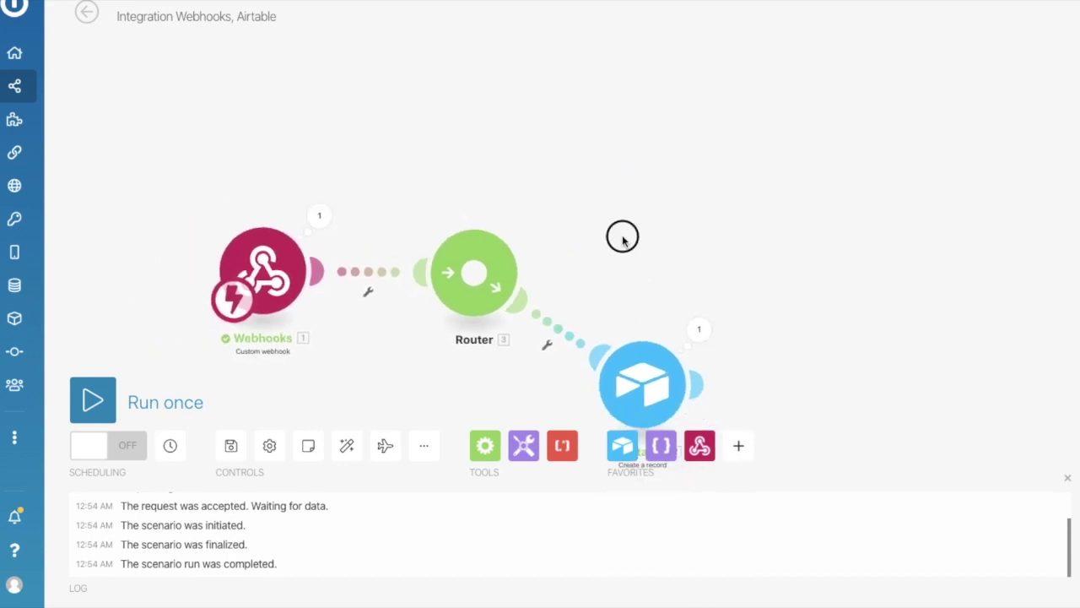
{"action": "left_click_drag", "start_coordinate": [623, 239], "coordinate": [601, 238]}
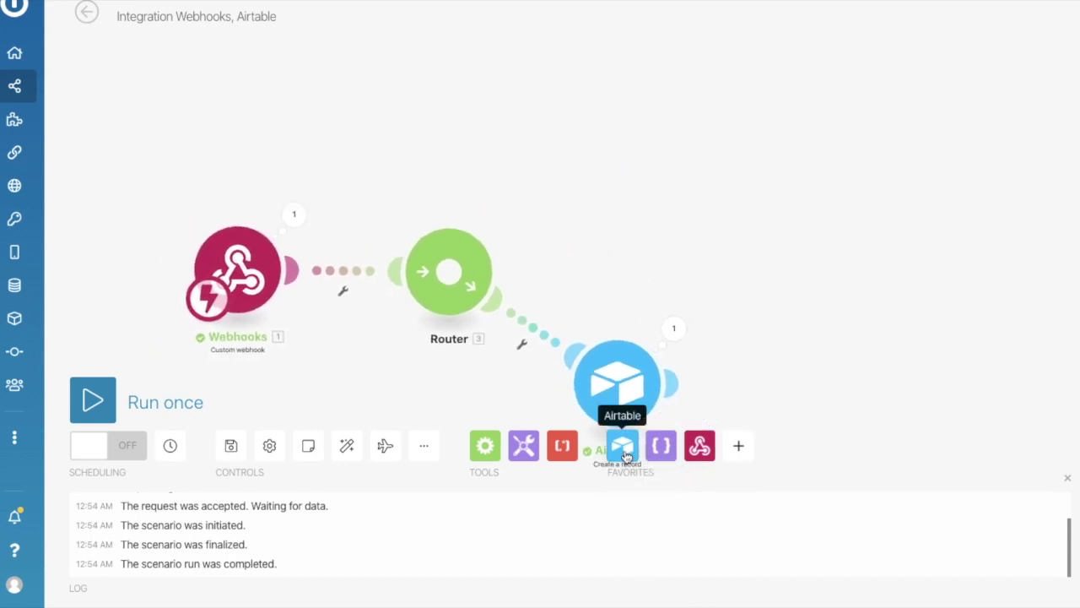
Place a Parse JSON module beside the Router and start a new data structure named Appt_test.
{"action": "left_click", "coordinate": [662, 452]}
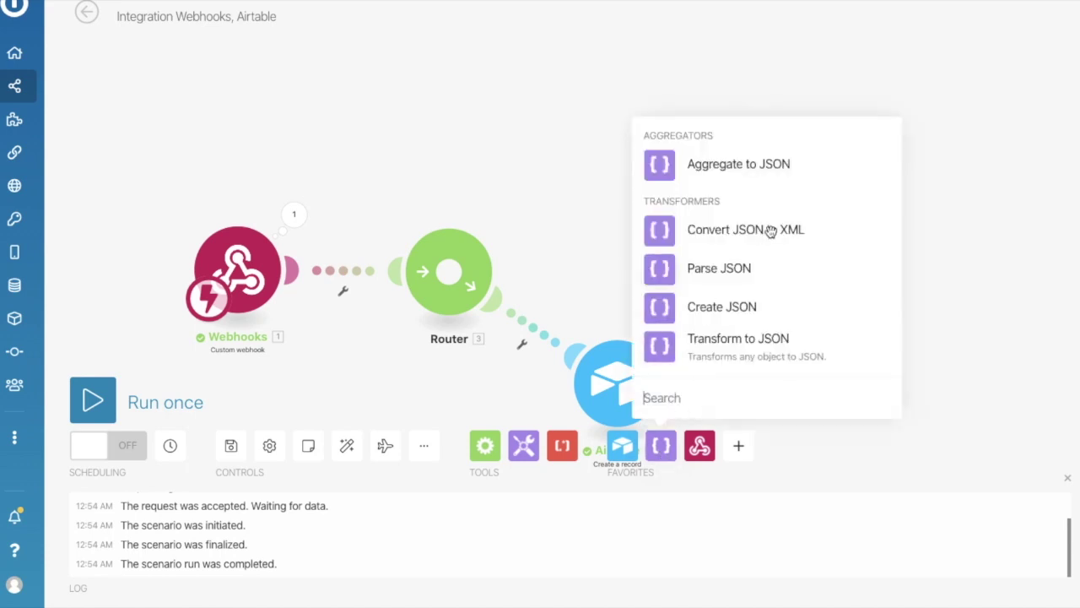
{"action": "left_click", "coordinate": [728, 274]}
{"action": "left_click_drag", "start_coordinate": [716, 284], "coordinate": [589, 227]}
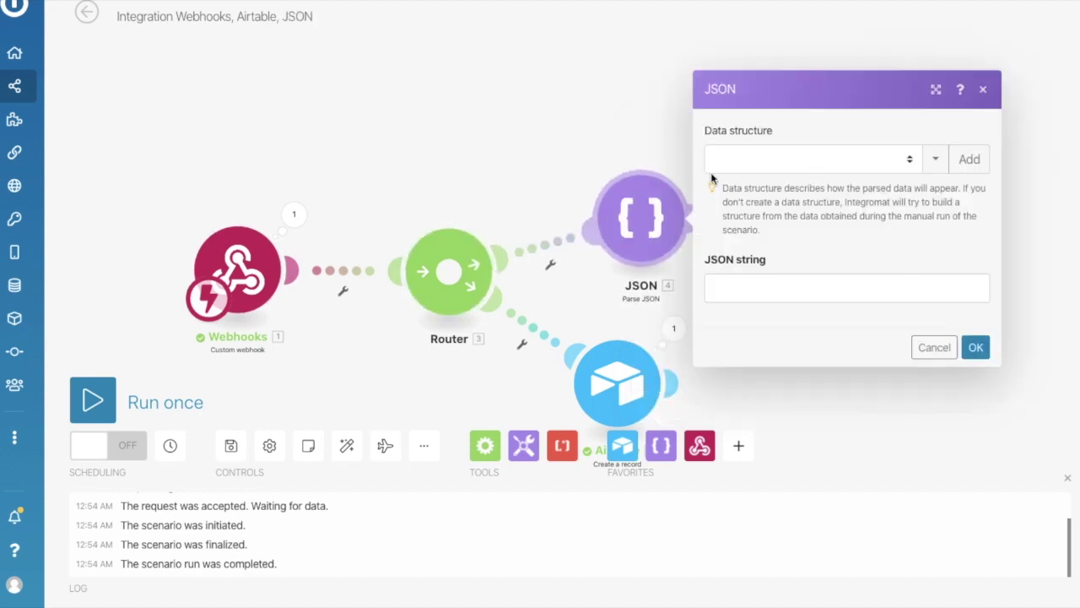
{"action": "left_click", "coordinate": [747, 160]}
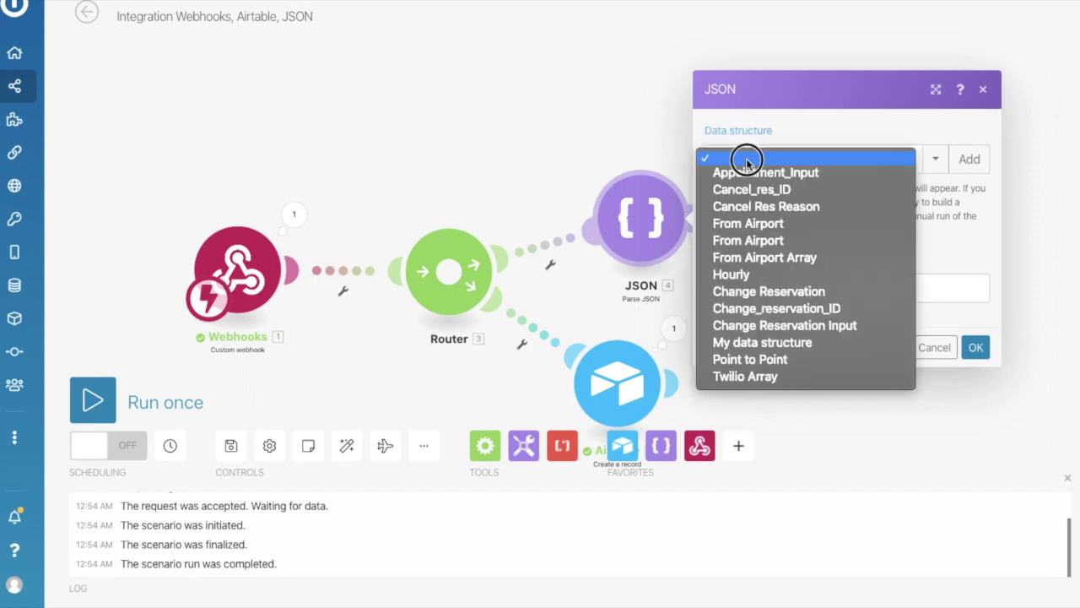
{"action": "left_click", "coordinate": [762, 132]}
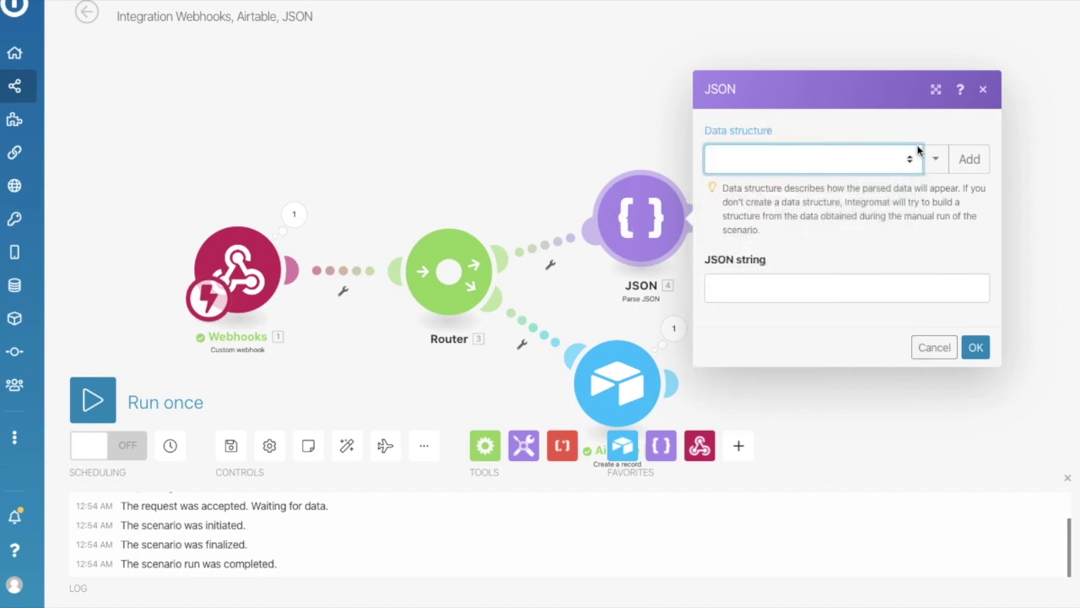
{"action": "left_click", "coordinate": [967, 161]}
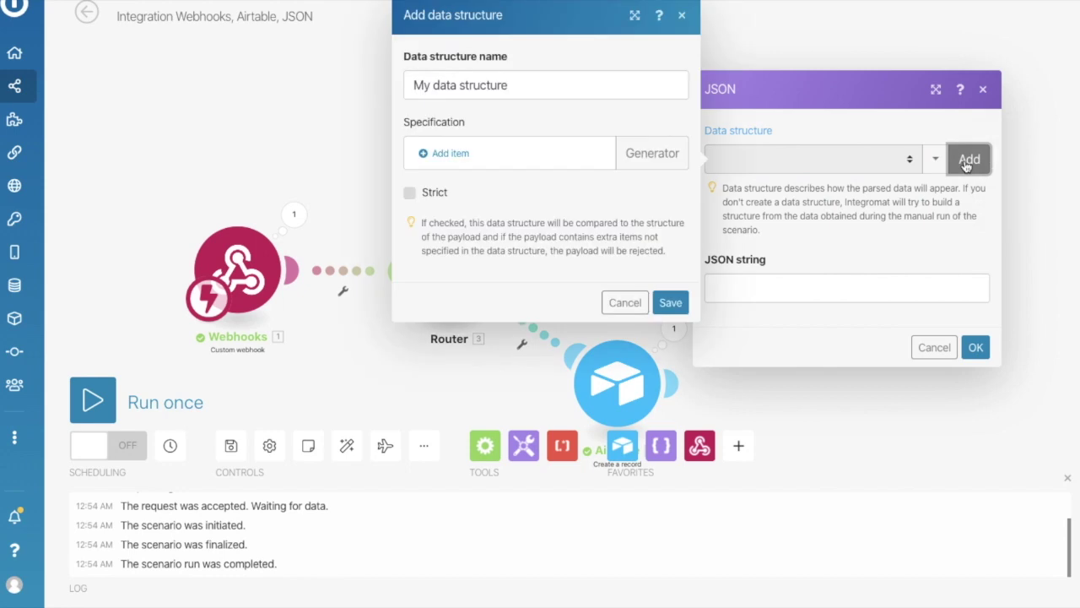
{"action": "triple_click", "coordinate": [477, 86]}
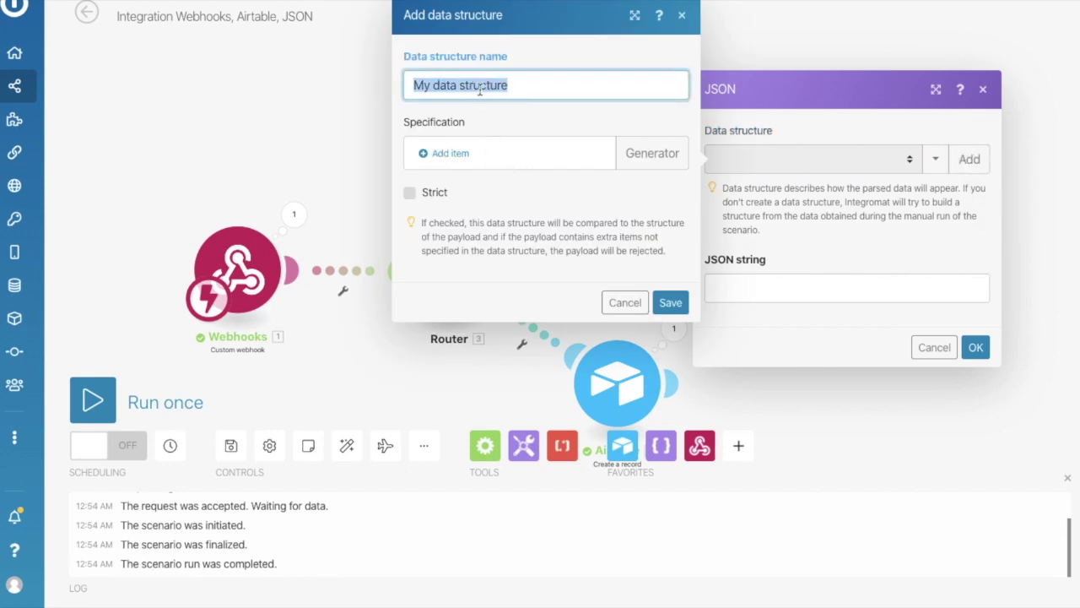
{"action": "type", "text": "Appt_"}
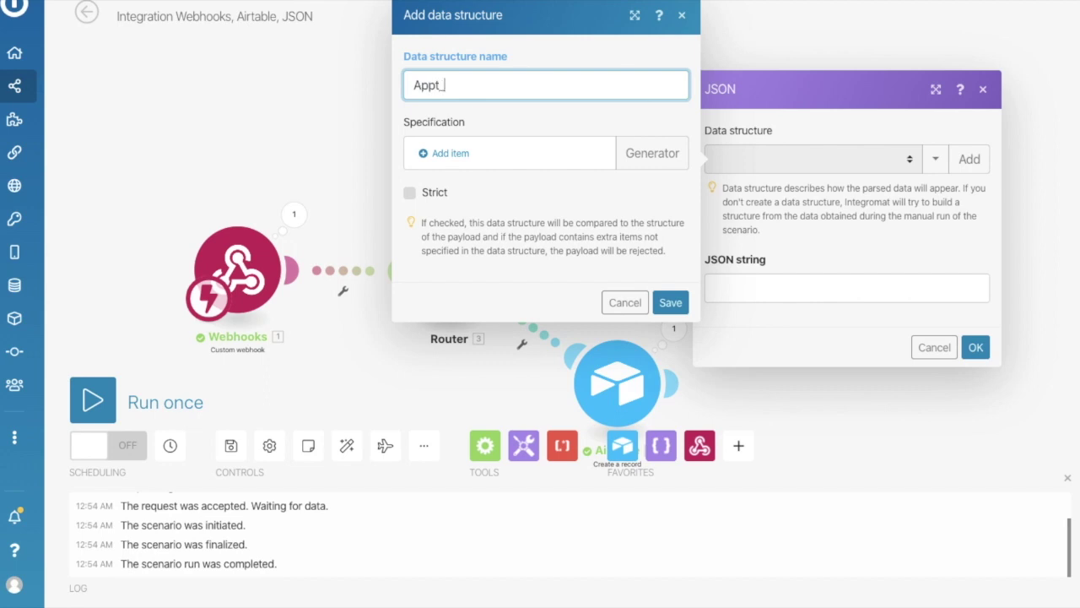
{"action": "type", "text": "test"}
{"action": "left_click", "coordinate": [622, 133]}
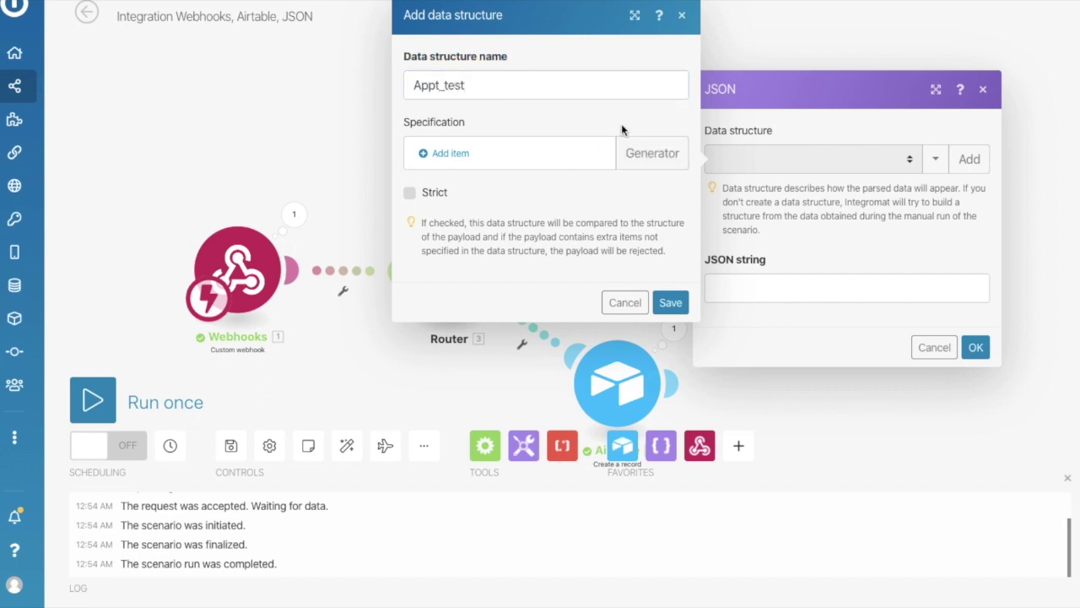
Generate the Appt_test structure from pasted sample JSON, check its chat and collected_data items, and save.
{"action": "left_click", "coordinate": [662, 172]}
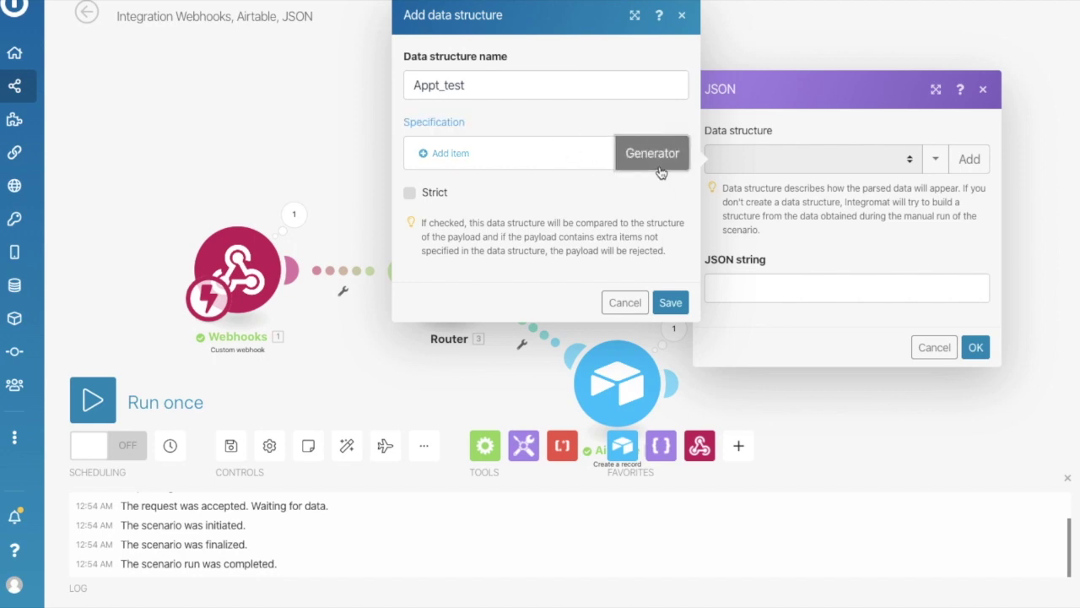
{"action": "left_click", "coordinate": [752, 173]}
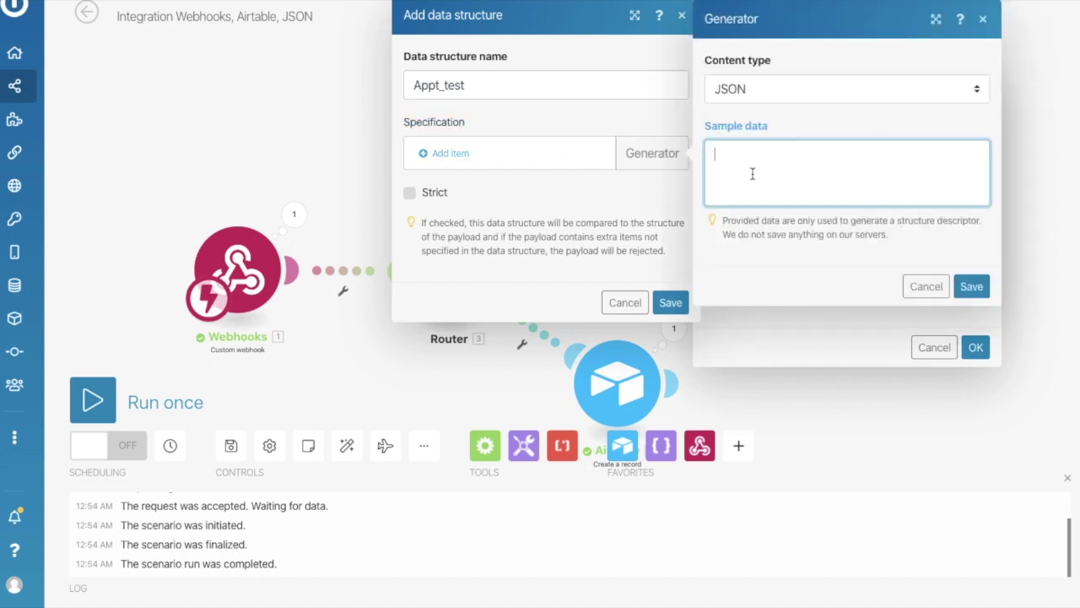
{"action": "key", "text": "ctrl+v"}
{"action": "scroll", "coordinate": [795, 171], "scroll_direction": "up", "scroll_amount": 10}
{"action": "scroll", "coordinate": [794, 171], "scroll_direction": "down", "scroll_amount": 10}
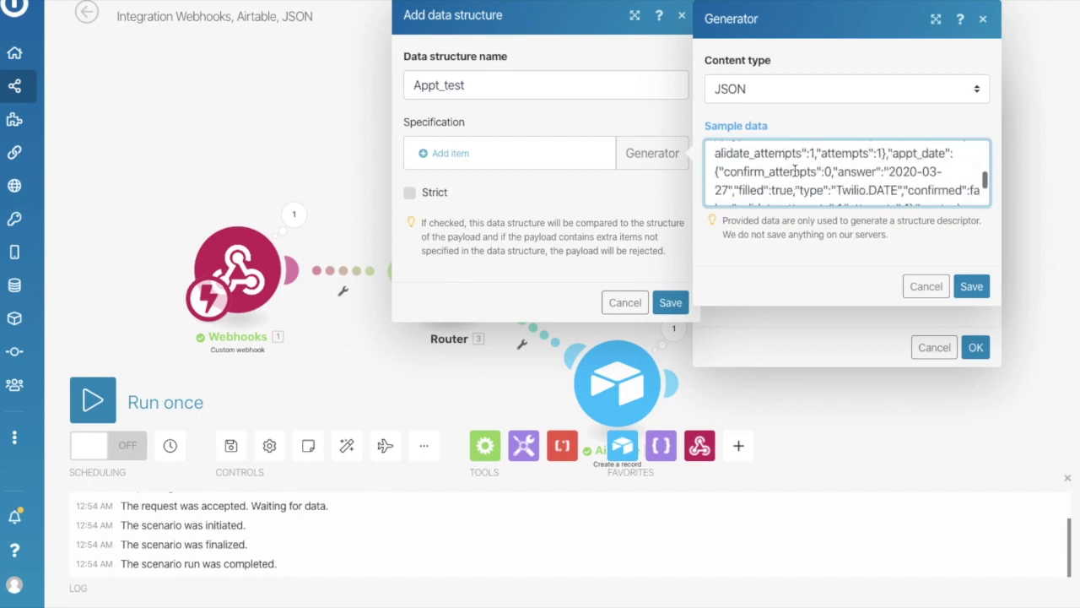
{"action": "scroll", "coordinate": [794, 171], "scroll_direction": "up", "scroll_amount": 10}
{"action": "scroll", "coordinate": [810, 178], "scroll_direction": "down", "scroll_amount": 10}
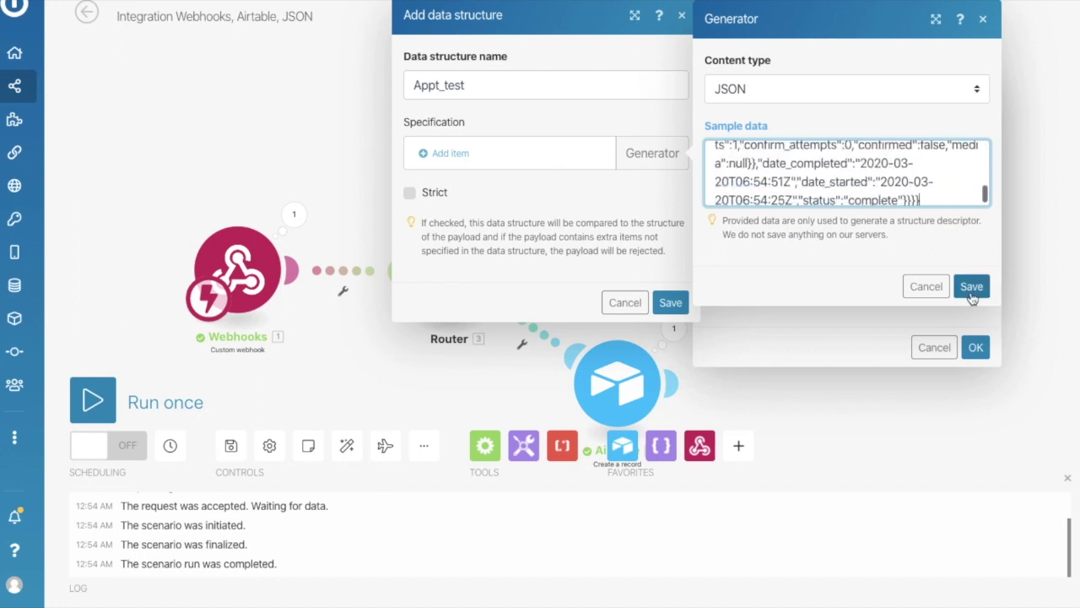
{"action": "left_click", "coordinate": [971, 286]}
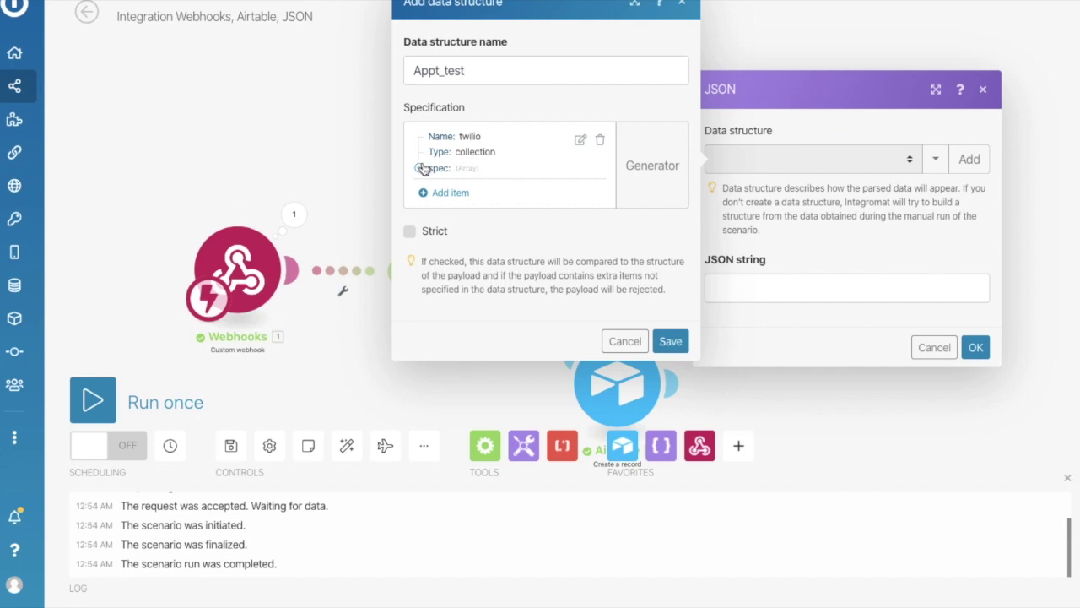
{"action": "left_click", "coordinate": [419, 167]}
{"action": "left_click", "coordinate": [434, 183]}
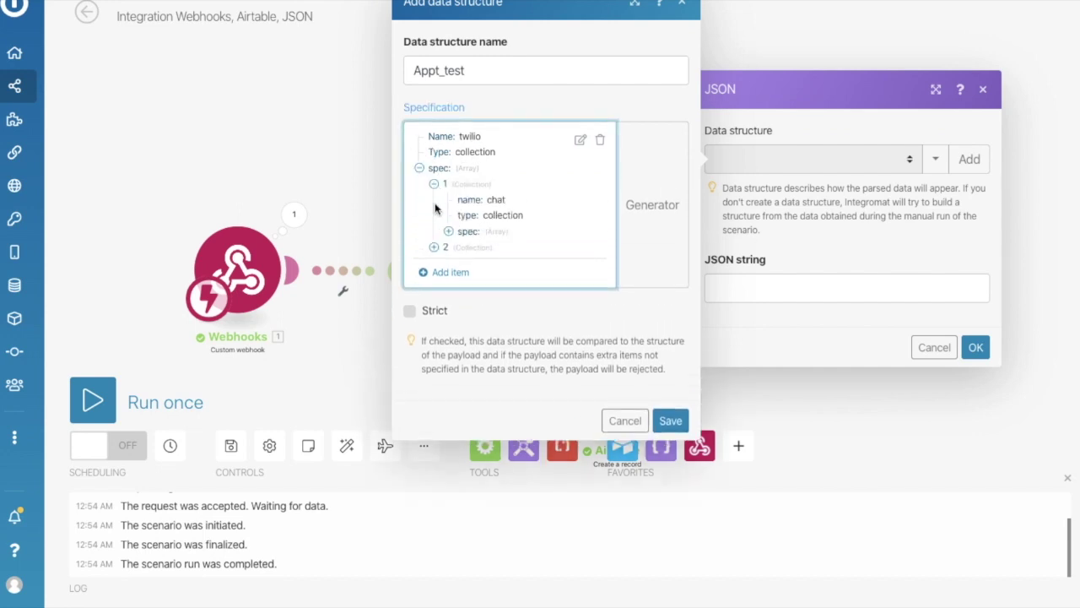
{"action": "left_click", "coordinate": [434, 248]}
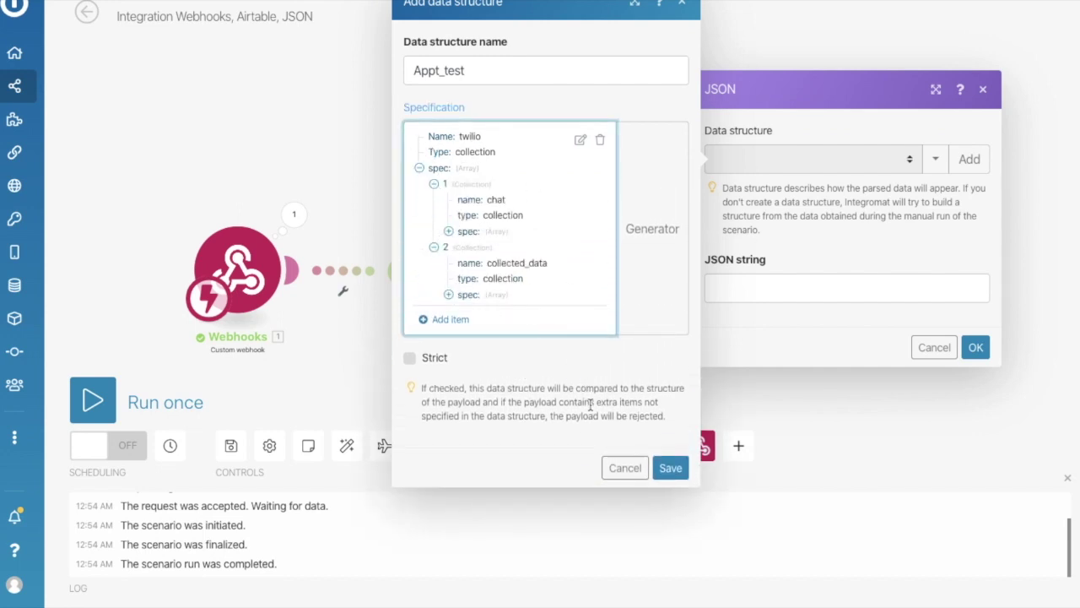
{"action": "left_click", "coordinate": [671, 468]}
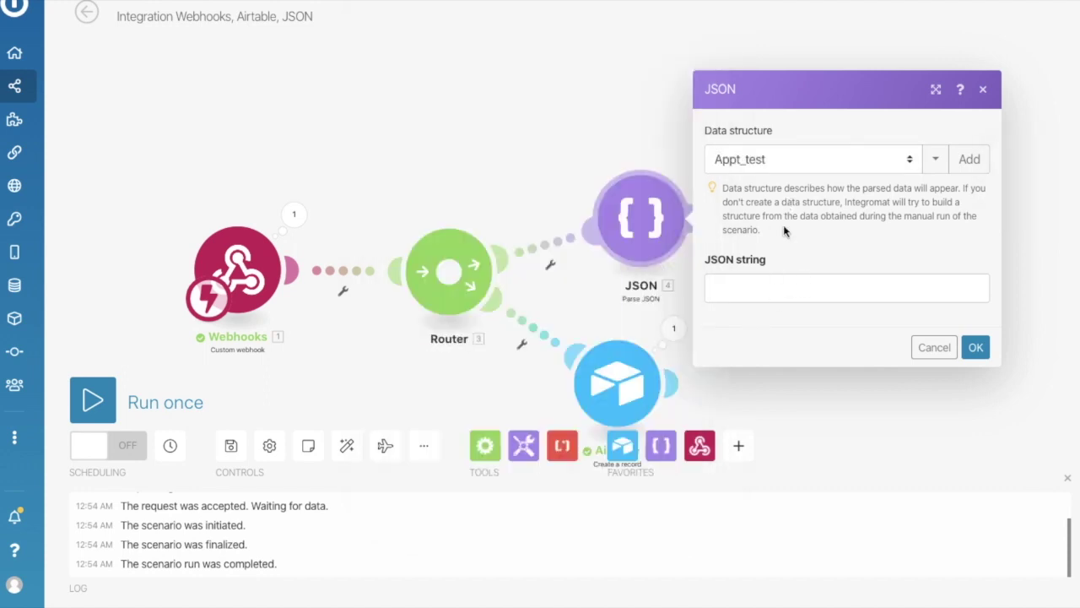
Map the webhook's Memory value into the Parse JSON string field and confirm with OK.
{"action": "left_click", "coordinate": [759, 293]}
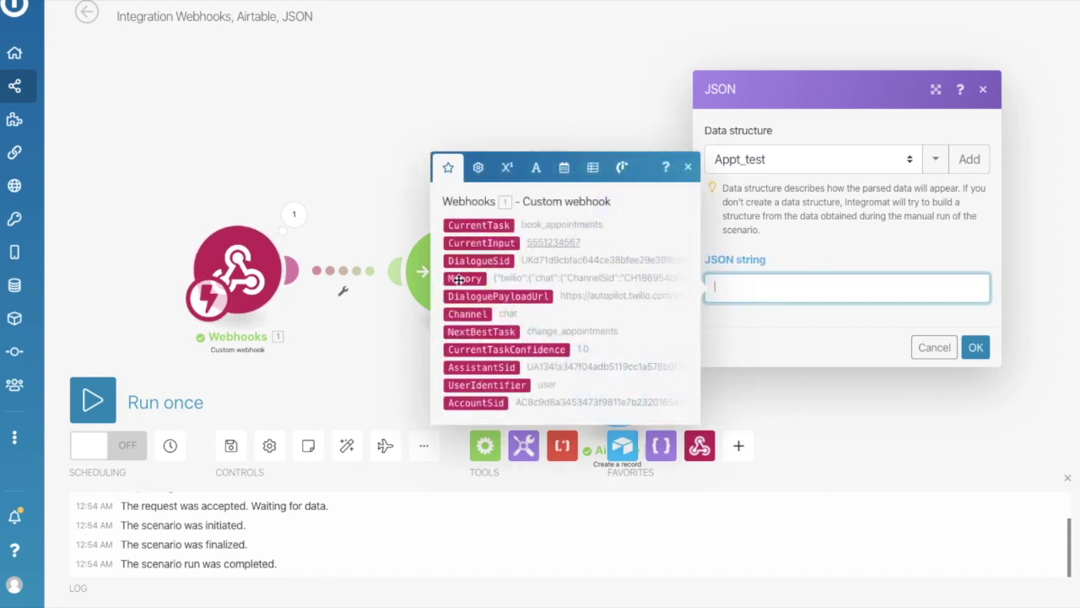
{"action": "left_click", "coordinate": [458, 279]}
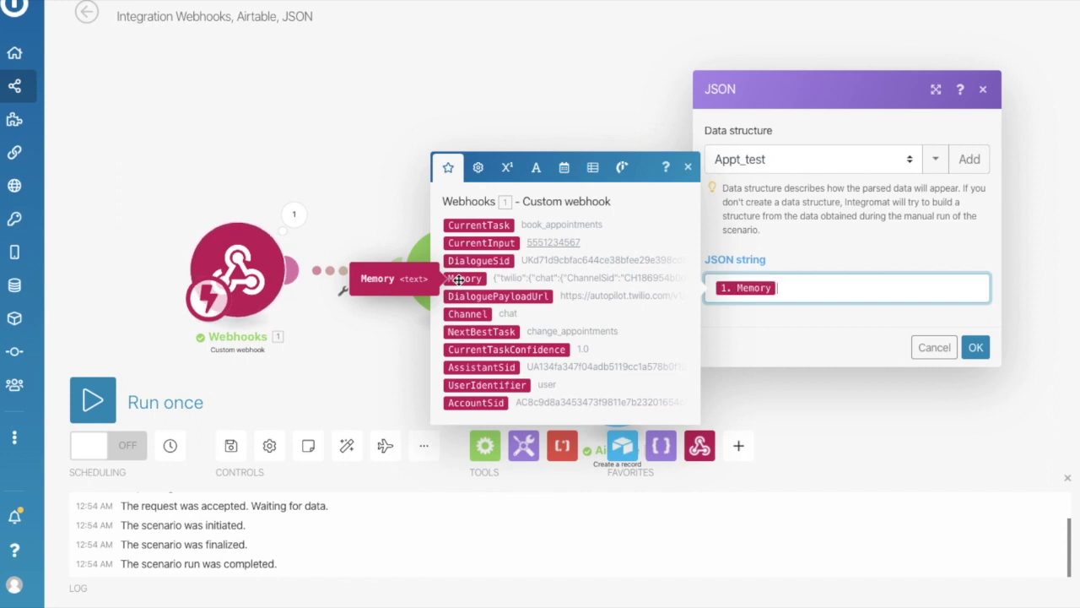
{"action": "left_click", "coordinate": [837, 247]}
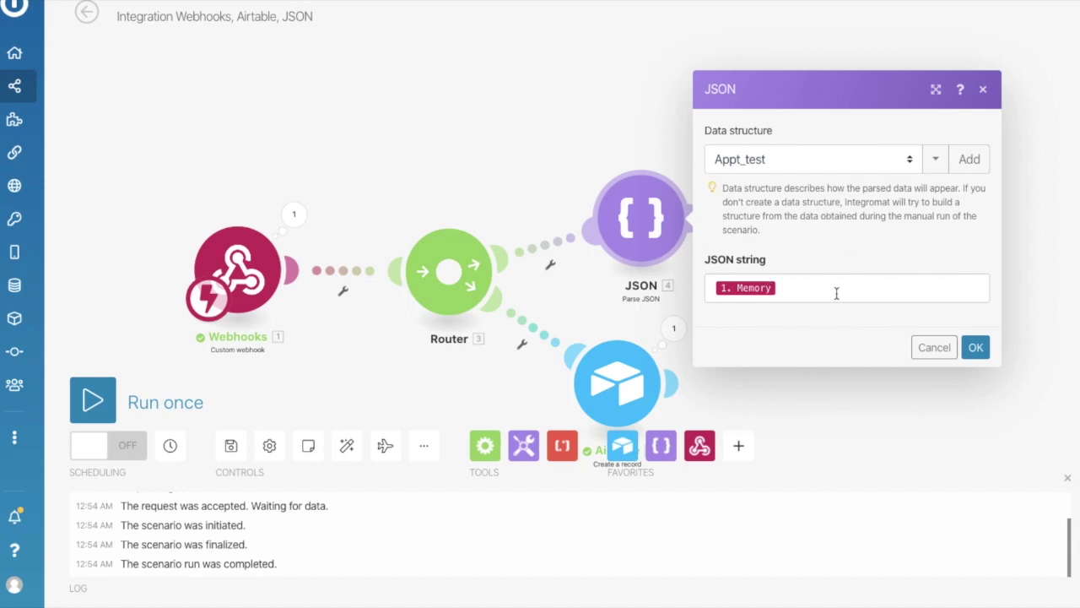
{"action": "left_click", "coordinate": [977, 348]}
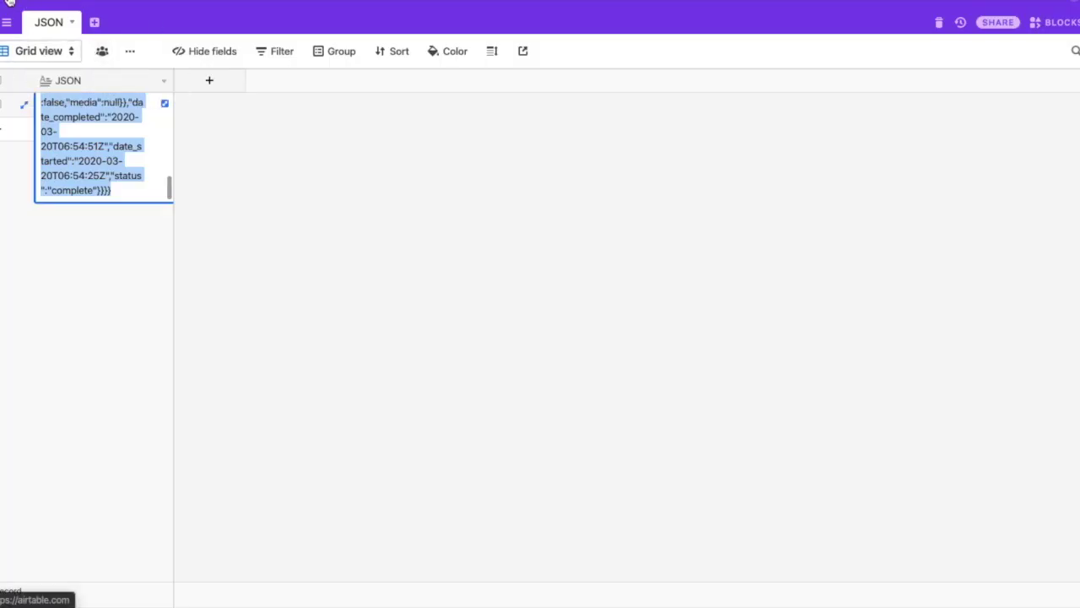
Create a blank Untitled Base from scratch, then open the Appointment Test base.
{"action": "left_click", "coordinate": [8, 3]}
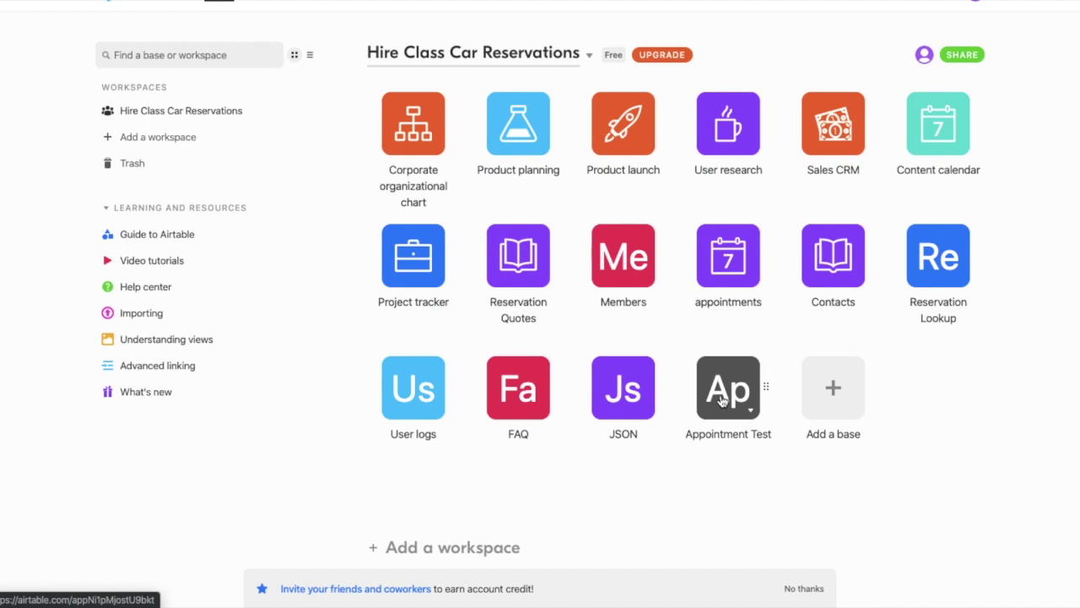
{"action": "left_click", "coordinate": [821, 390]}
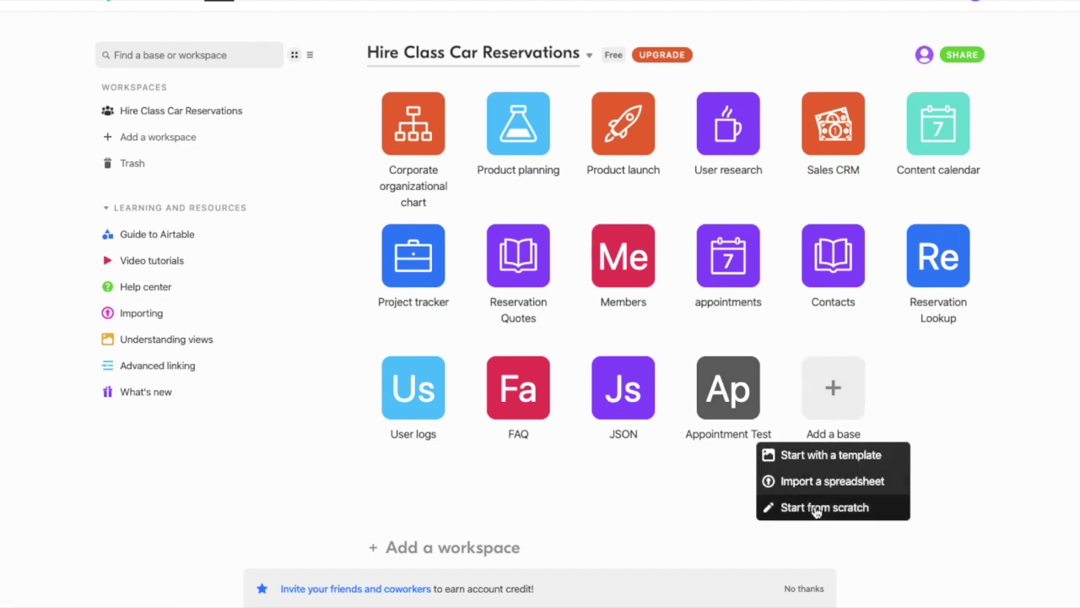
{"action": "left_click", "coordinate": [825, 507]}
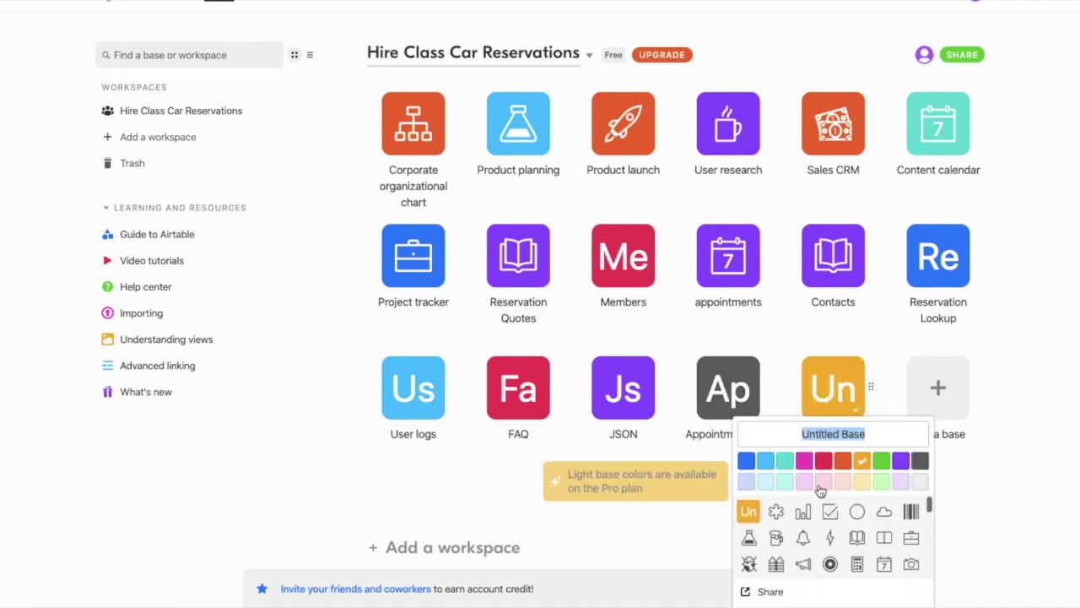
{"action": "left_click", "coordinate": [1051, 436]}
{"action": "left_click", "coordinate": [724, 393]}
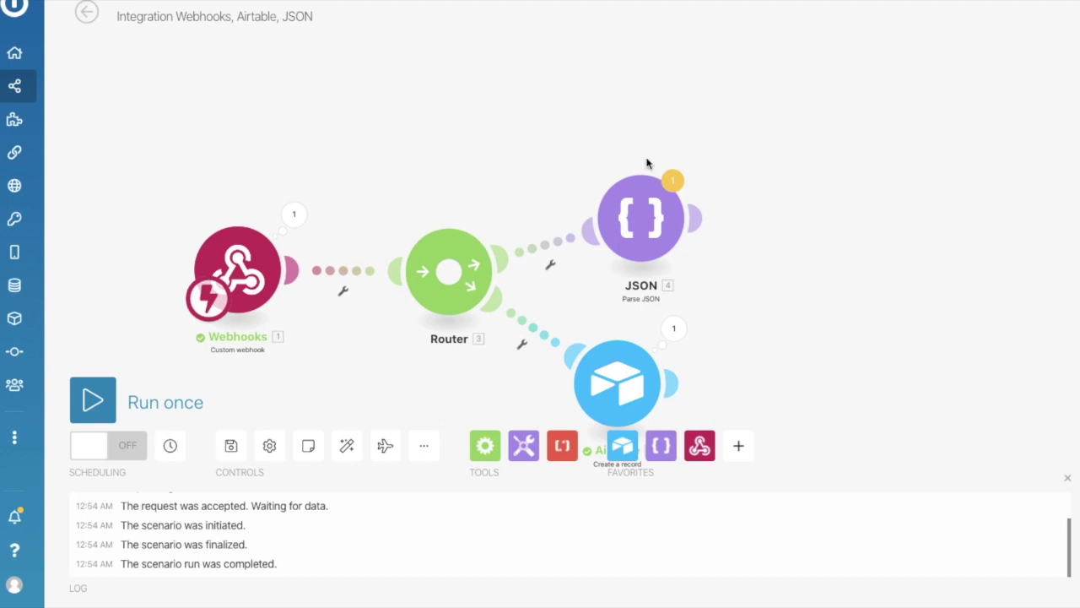
Place an Airtable Create a record module after JSON, targeting Appointment Test's Appt Test table.
{"action": "left_click", "coordinate": [628, 450]}
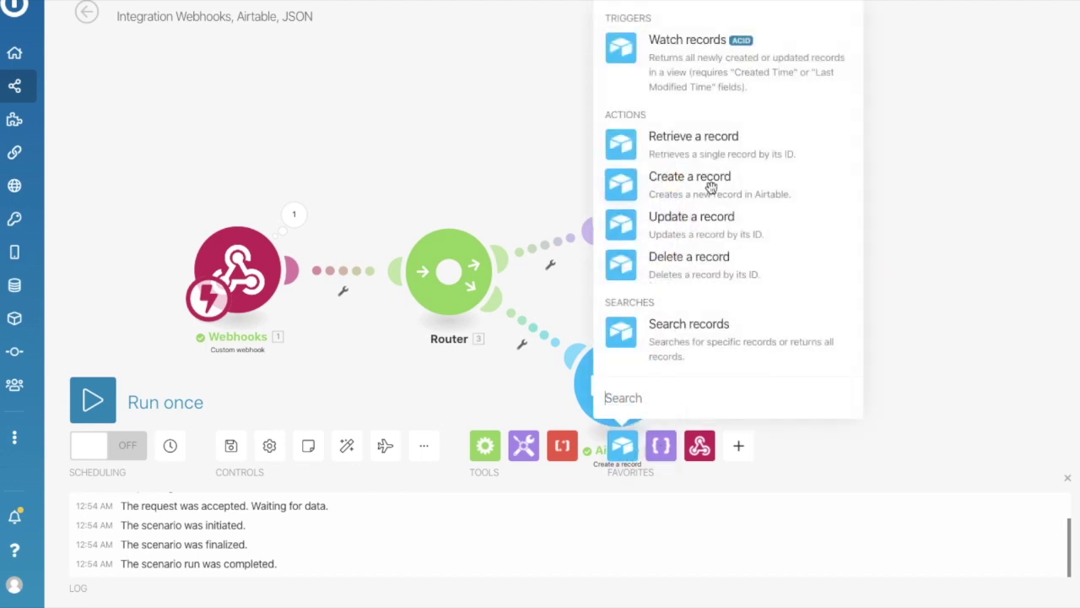
{"action": "left_click", "coordinate": [709, 185]}
{"action": "left_click_drag", "start_coordinate": [711, 186], "coordinate": [848, 196]}
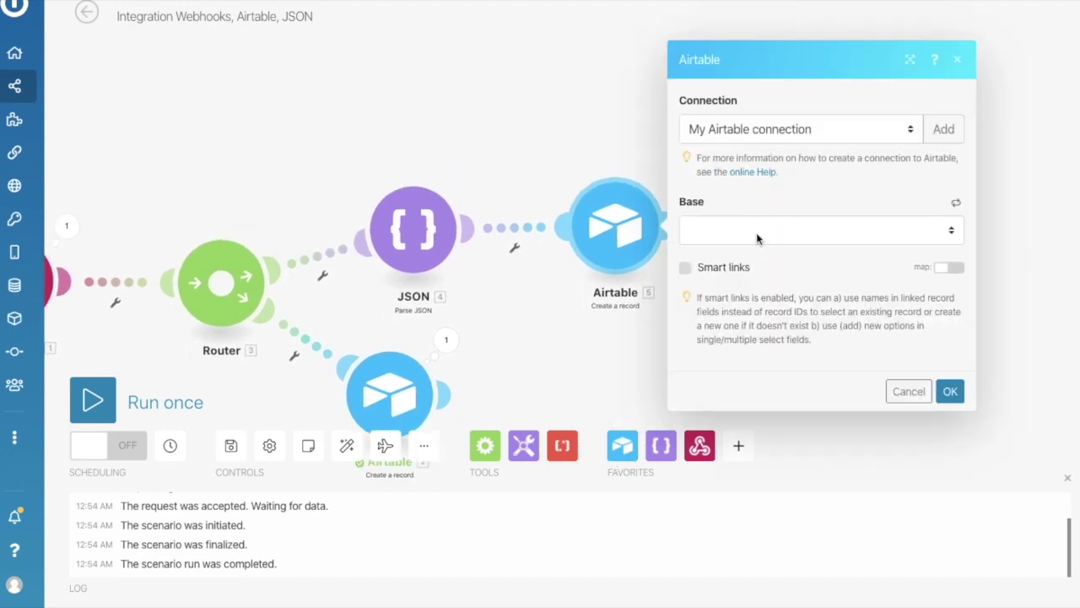
{"action": "left_click", "coordinate": [757, 232]}
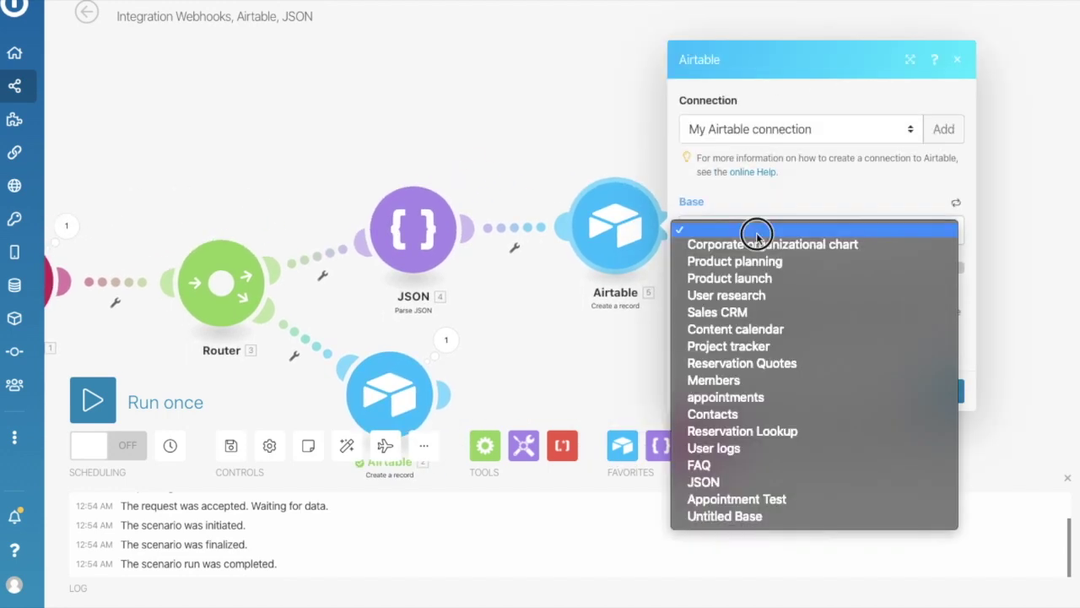
{"action": "left_click", "coordinate": [754, 498]}
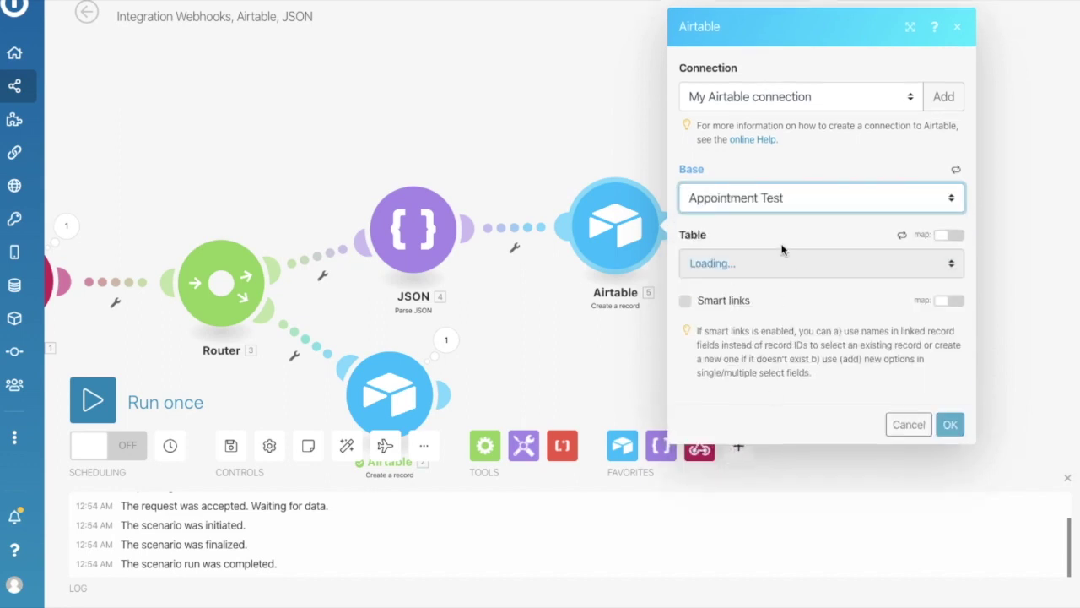
{"action": "left_click", "coordinate": [751, 265]}
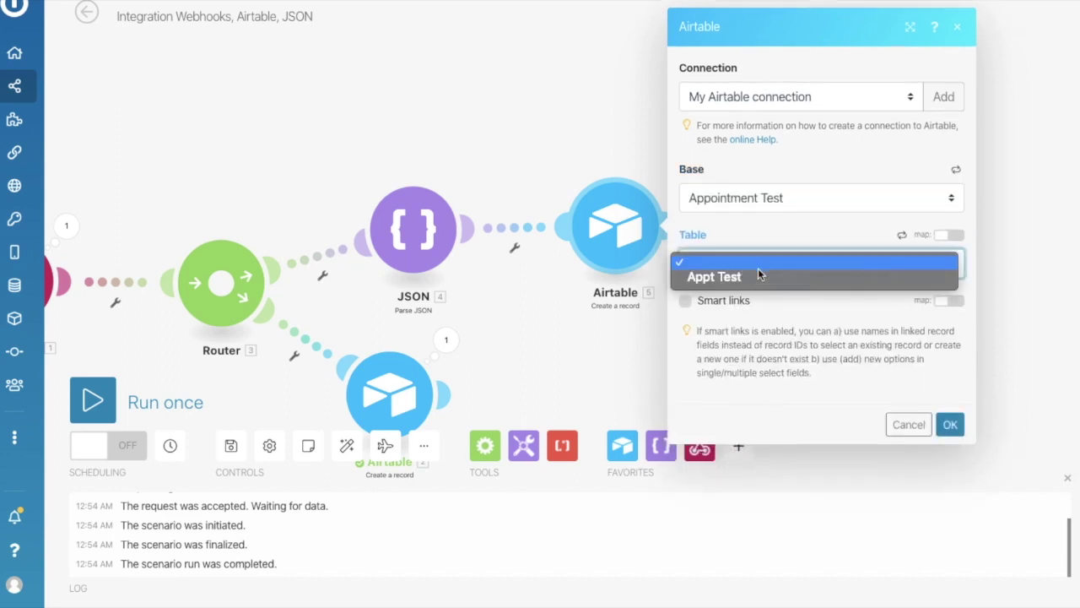
{"action": "left_click", "coordinate": [755, 279]}
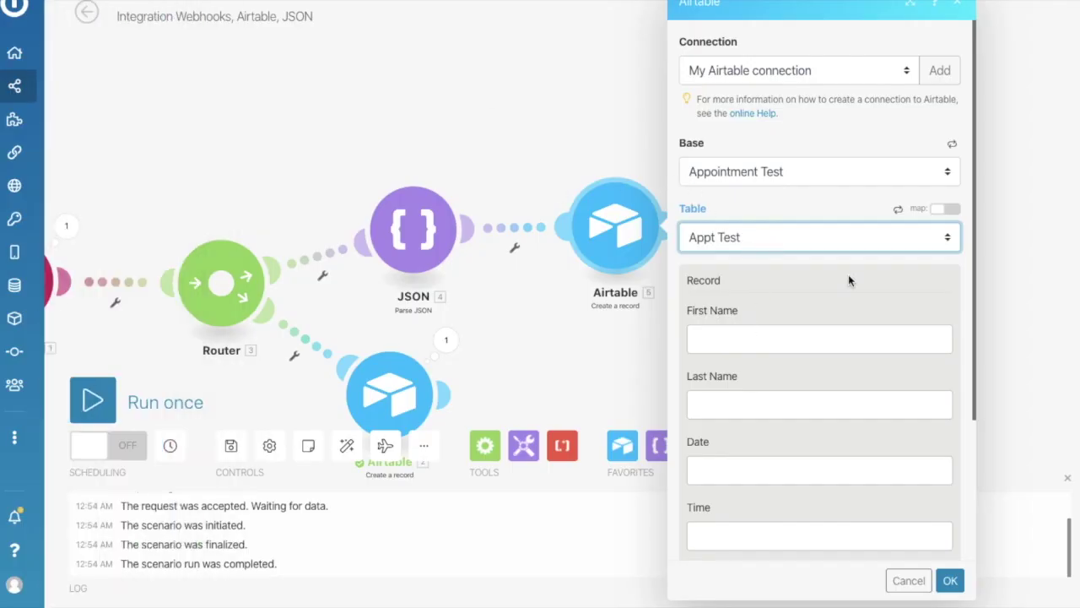
Map the first_name and last_name answers into the First Name and Last Name fields.
{"action": "scroll", "coordinate": [793, 308], "scroll_direction": "down", "scroll_amount": 3}
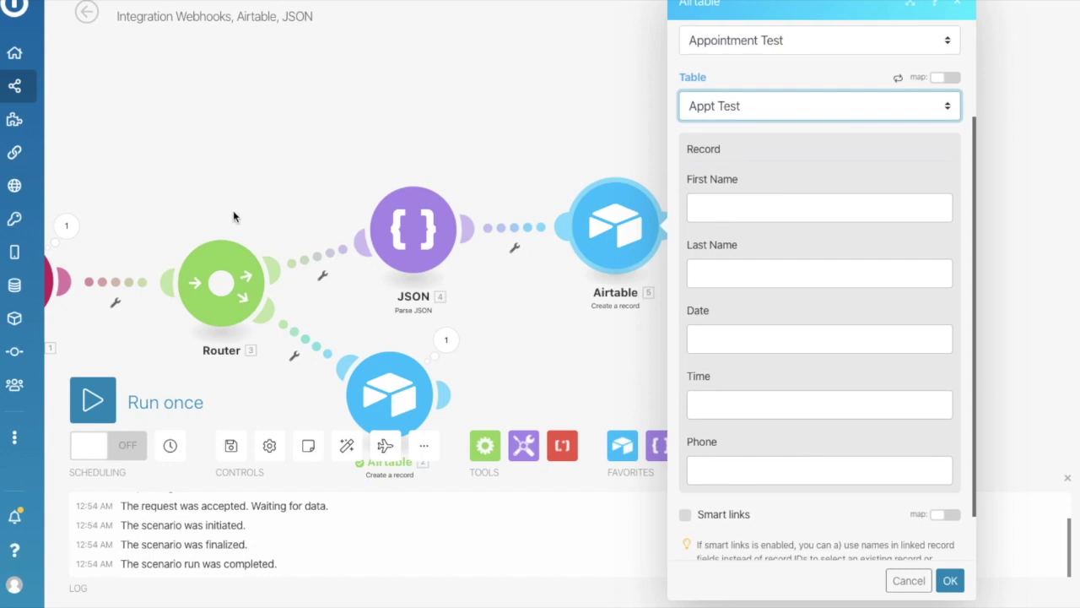
{"action": "left_click", "coordinate": [739, 208]}
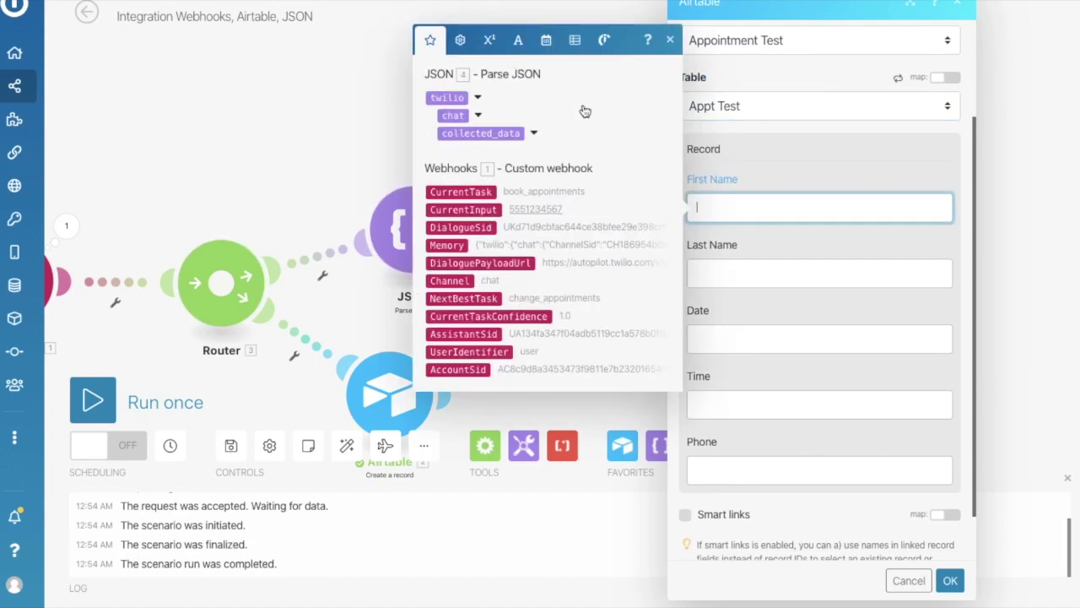
{"action": "left_click", "coordinate": [533, 134]}
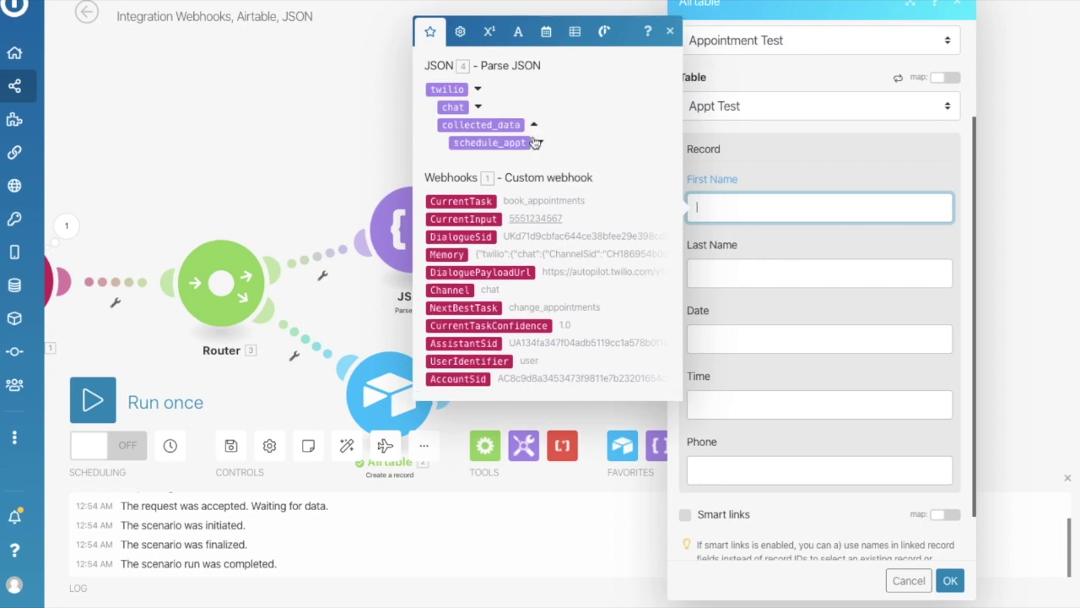
{"action": "left_click", "coordinate": [541, 143]}
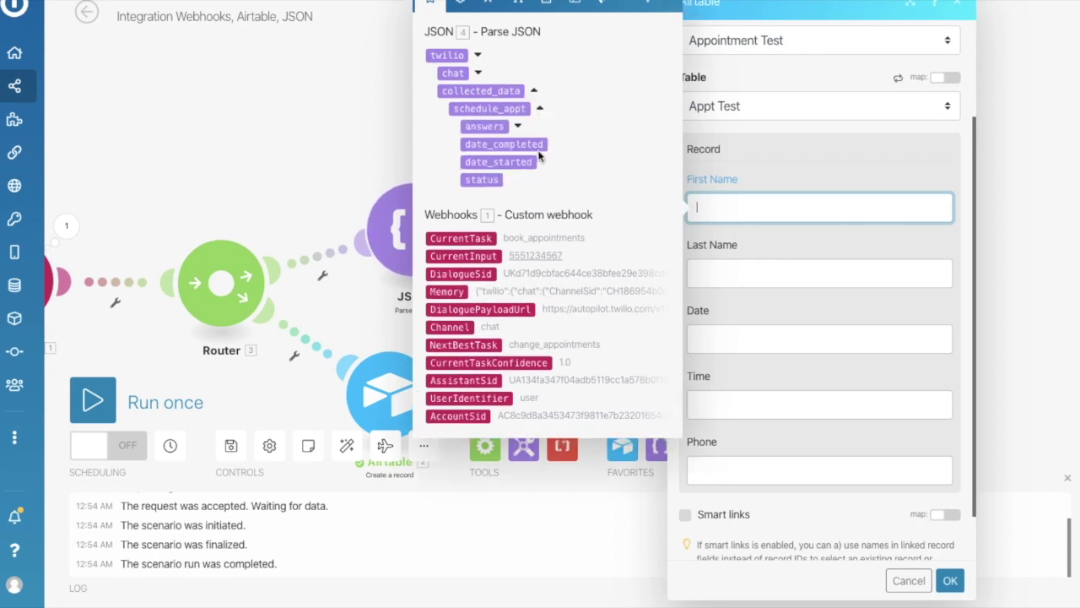
{"action": "left_click", "coordinate": [519, 127]}
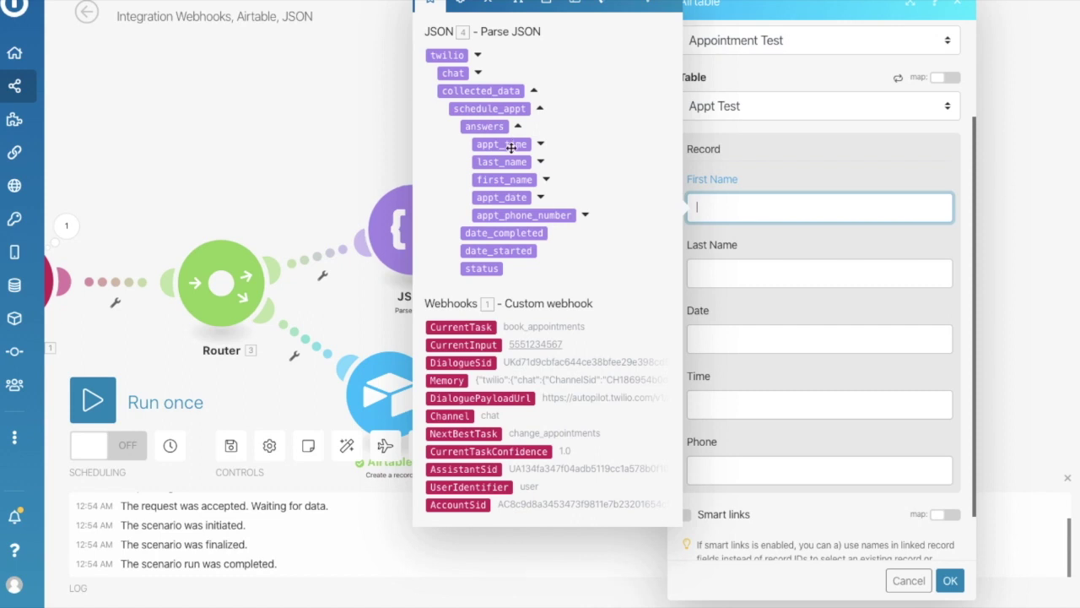
{"action": "left_click", "coordinate": [545, 181]}
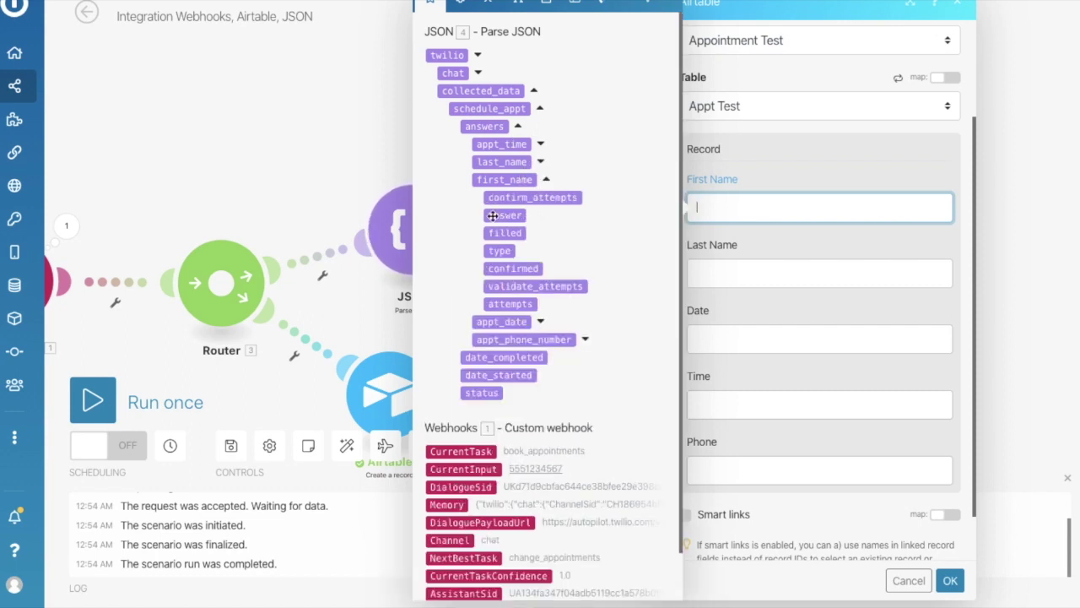
{"action": "left_click", "coordinate": [507, 216]}
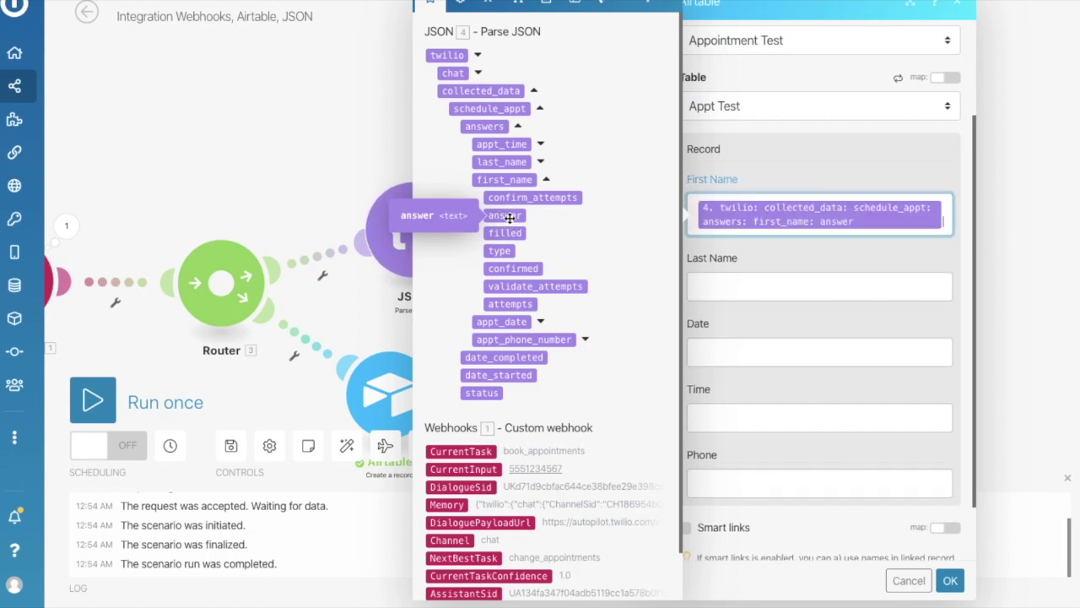
{"action": "left_click", "coordinate": [728, 286]}
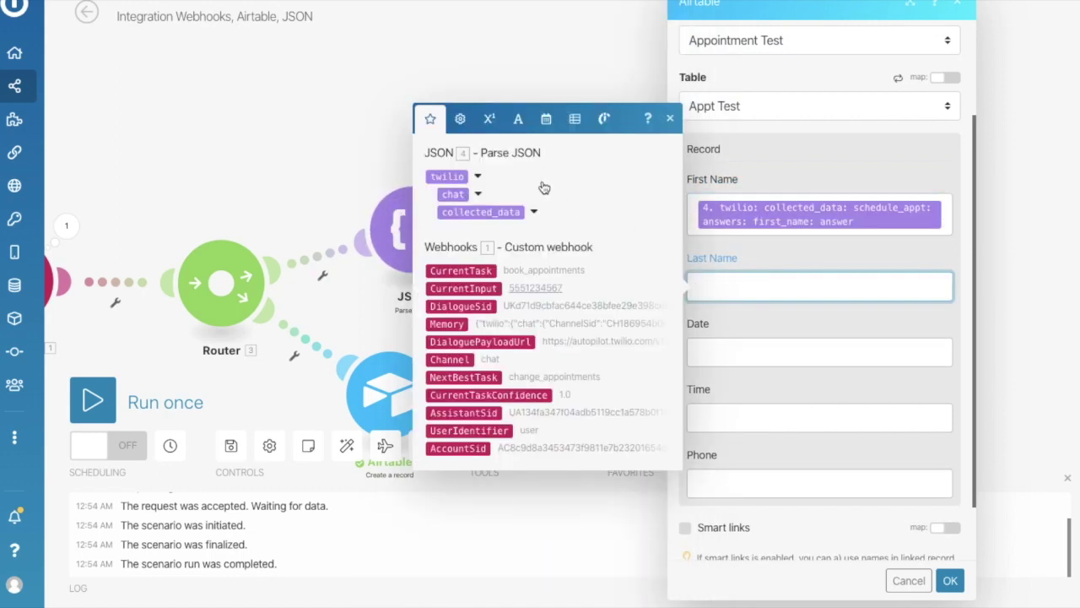
{"action": "left_click", "coordinate": [533, 214]}
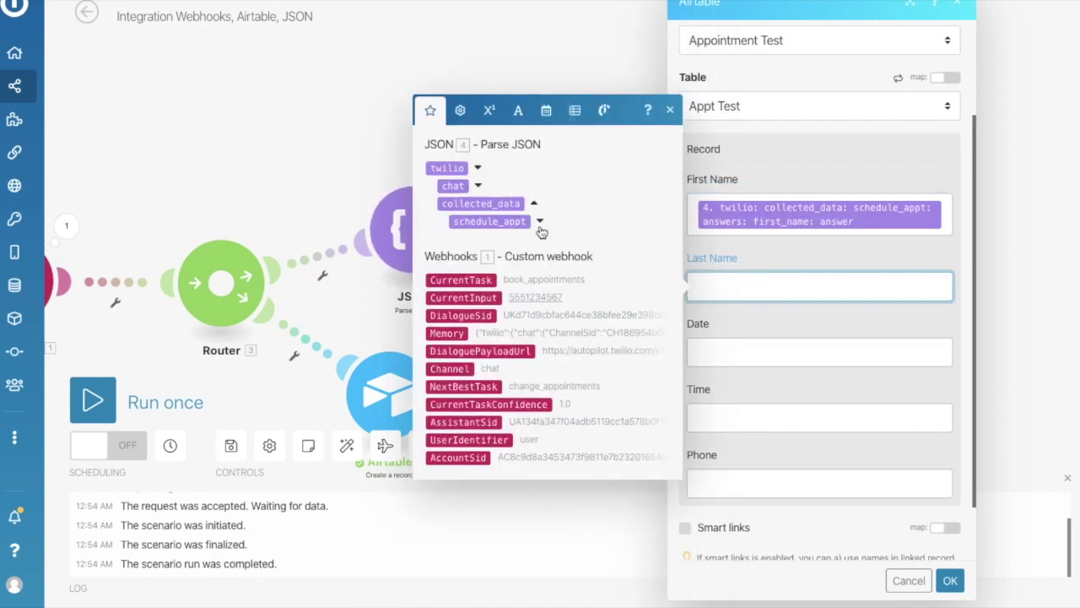
{"action": "left_click", "coordinate": [539, 222]}
{"action": "left_click", "coordinate": [519, 205]}
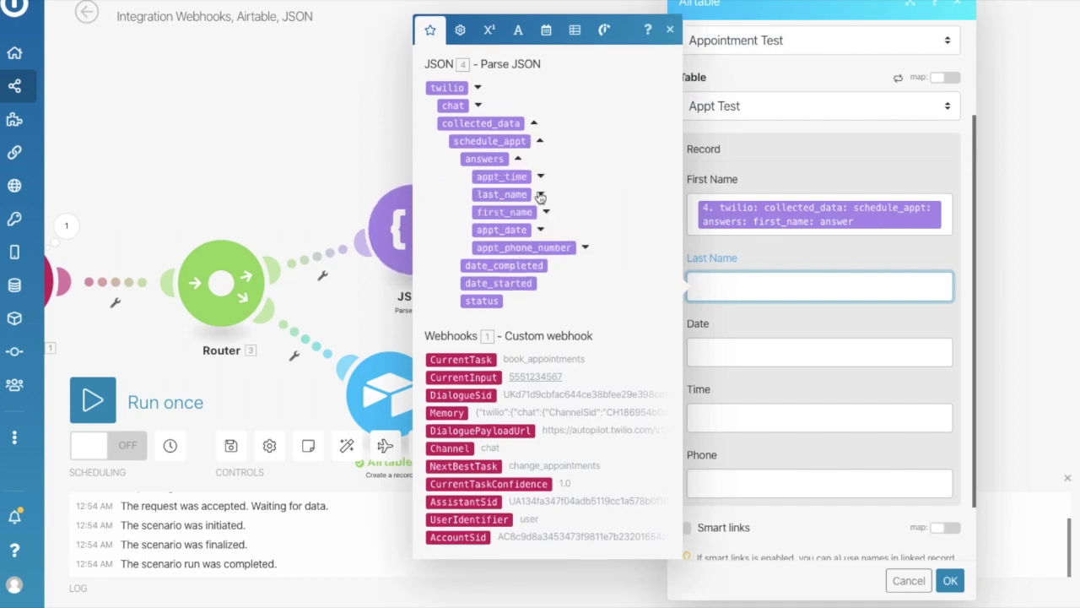
{"action": "left_click", "coordinate": [543, 195]}
{"action": "left_click", "coordinate": [515, 200]}
Map the appt_date and appt_time answers into the Date and Time fields.
{"action": "left_click", "coordinate": [724, 371]}
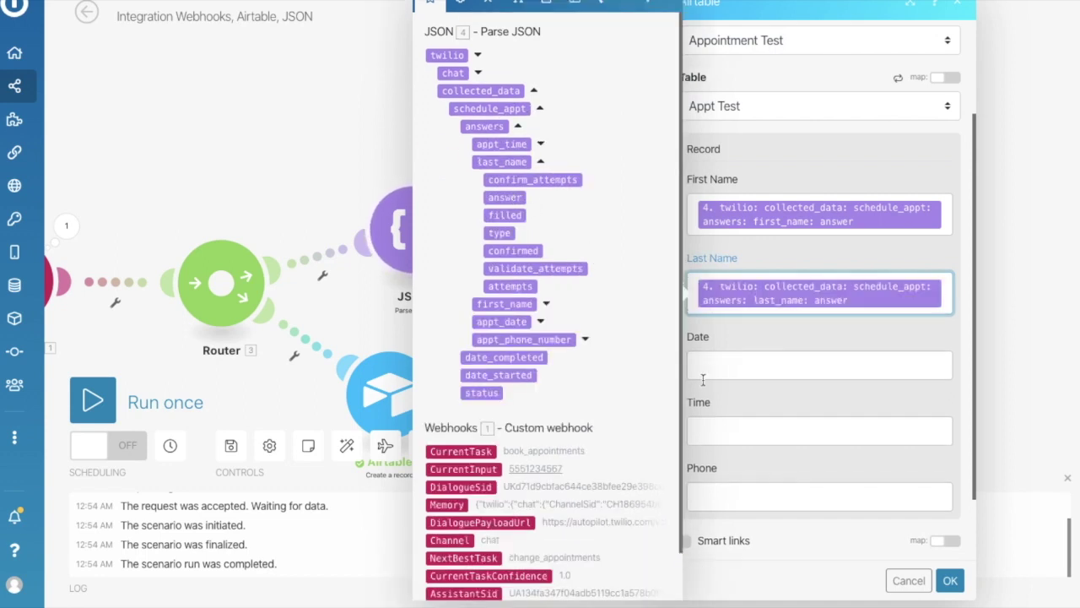
{"action": "left_click", "coordinate": [534, 290]}
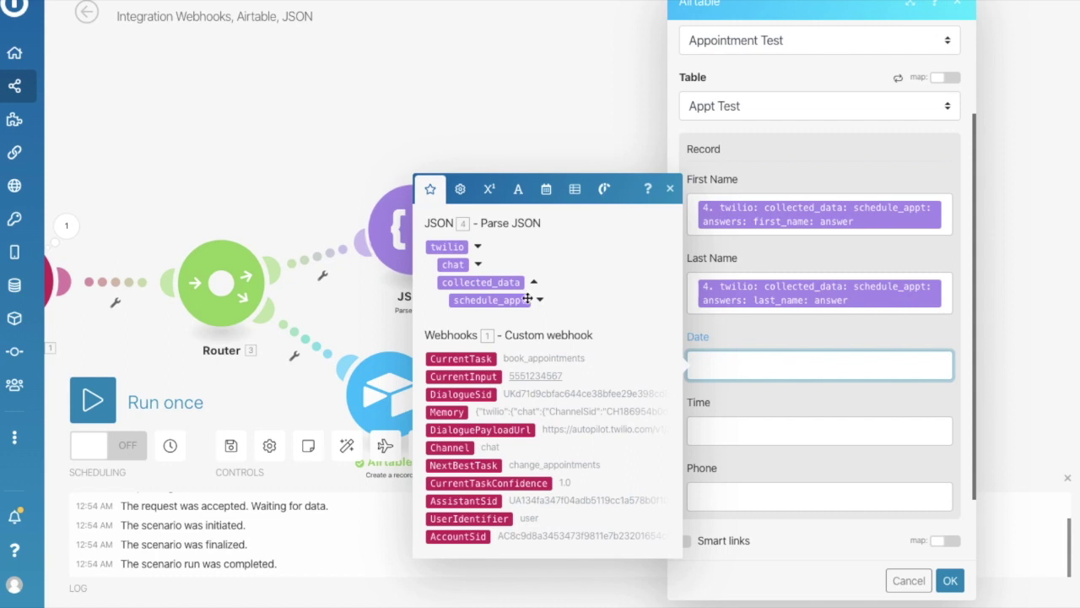
{"action": "left_click", "coordinate": [540, 308]}
{"action": "left_click", "coordinate": [519, 283]}
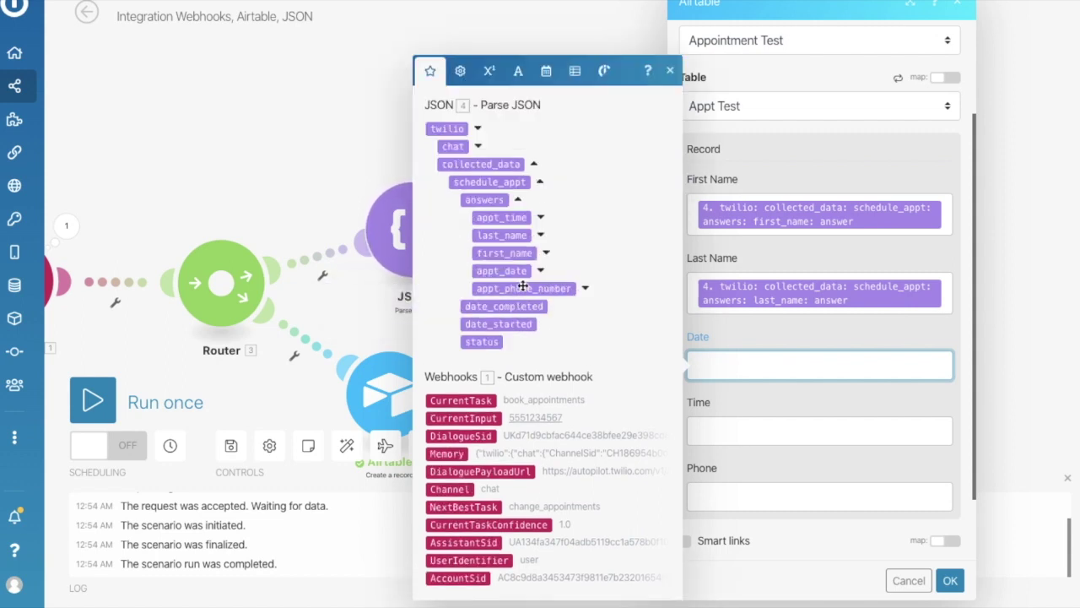
{"action": "left_click", "coordinate": [541, 270]}
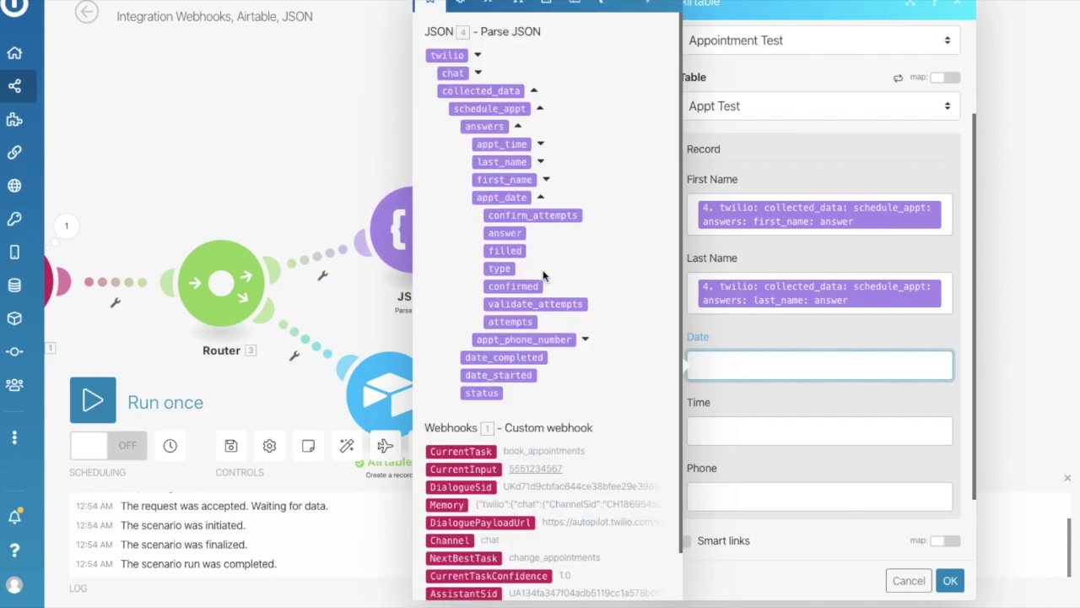
{"action": "left_click", "coordinate": [512, 235]}
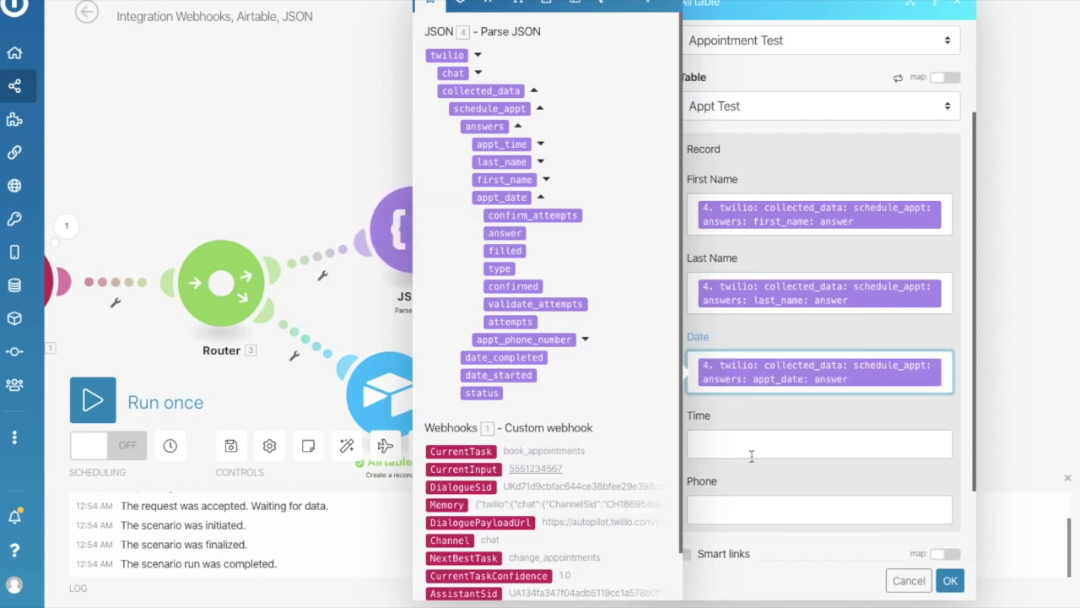
{"action": "left_click", "coordinate": [752, 447]}
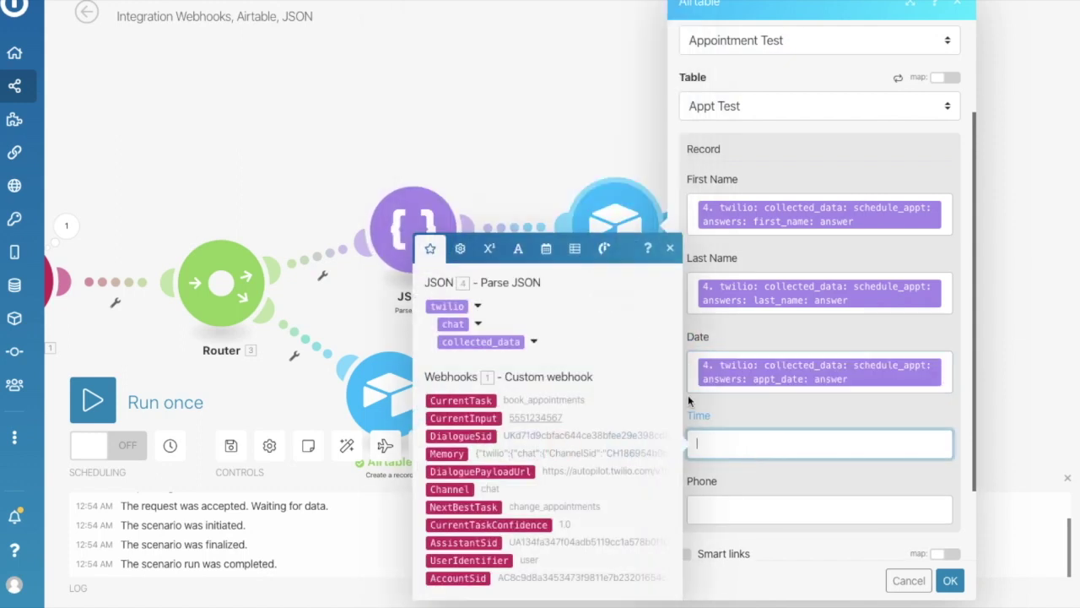
{"action": "left_click", "coordinate": [532, 342]}
{"action": "left_click", "coordinate": [539, 341]}
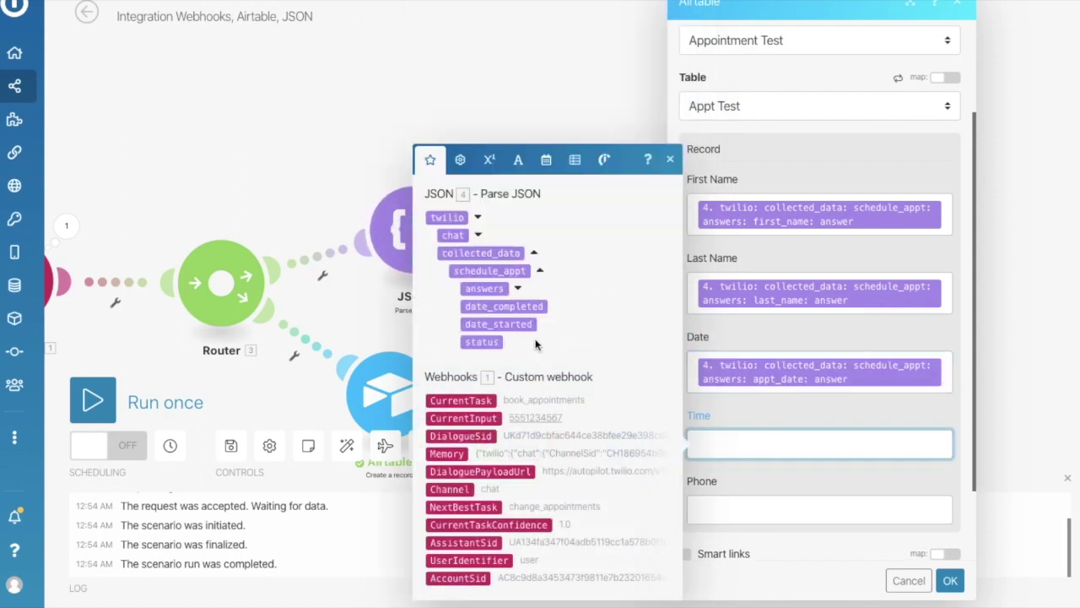
{"action": "left_click", "coordinate": [519, 291]}
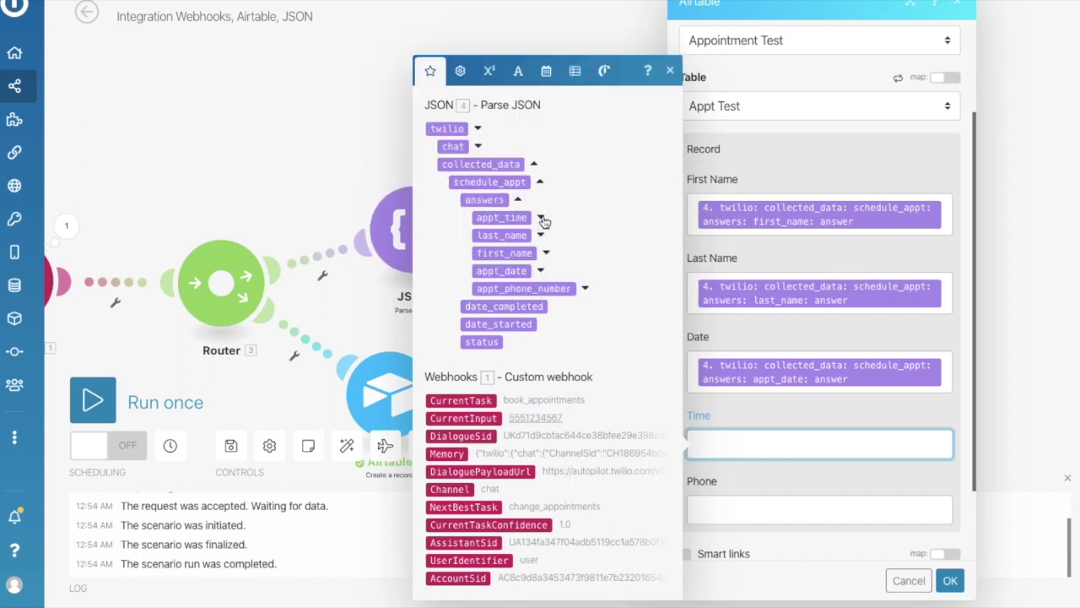
{"action": "left_click", "coordinate": [541, 220]}
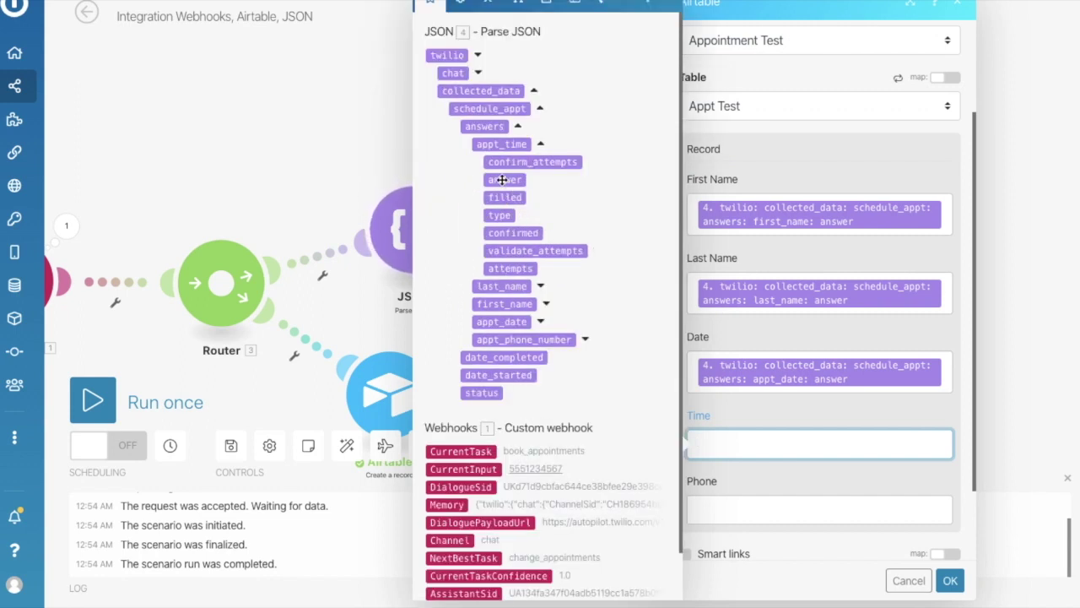
{"action": "left_click_drag", "start_coordinate": [502, 180], "coordinate": [739, 444]}
Map the appt_phone_number answer into the Phone field.
{"action": "left_click", "coordinate": [740, 414]}
{"action": "left_click", "coordinate": [533, 323]}
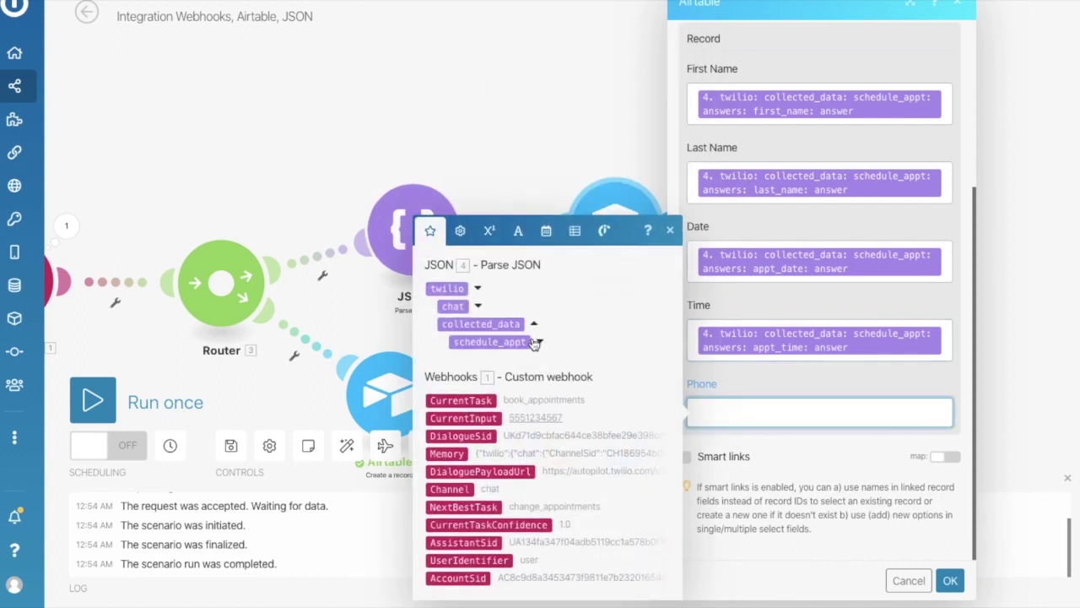
{"action": "left_click", "coordinate": [537, 340]}
{"action": "left_click", "coordinate": [517, 288]}
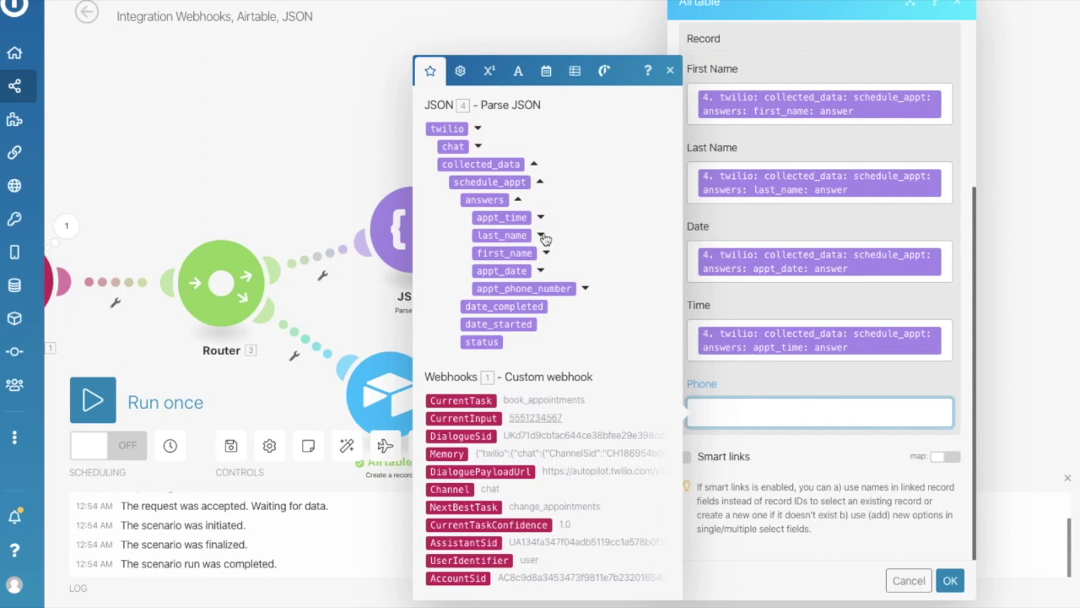
{"action": "left_click", "coordinate": [585, 289]}
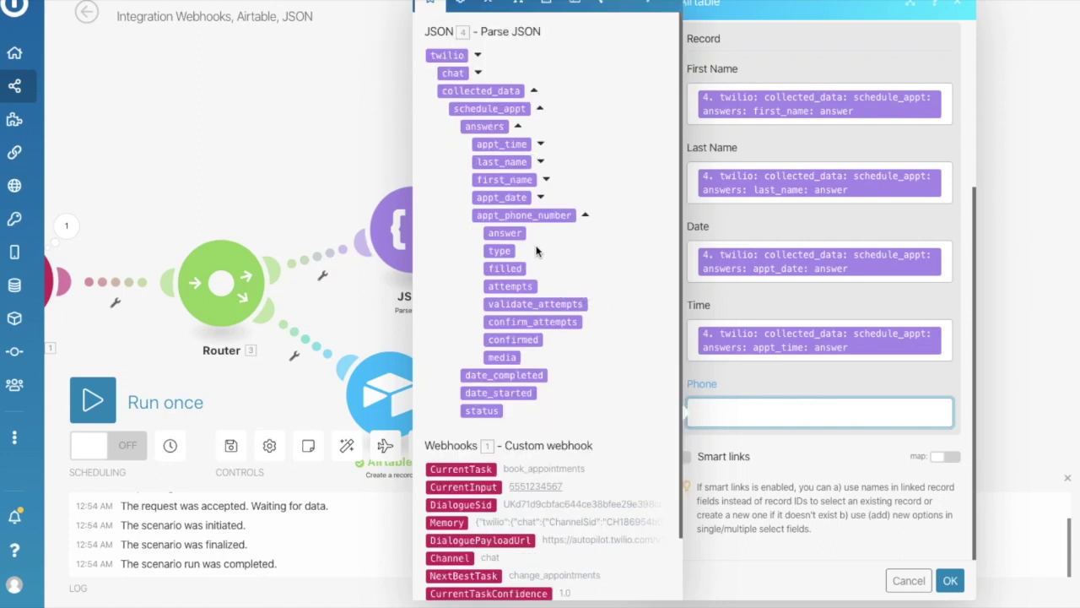
{"action": "left_click", "coordinate": [511, 235]}
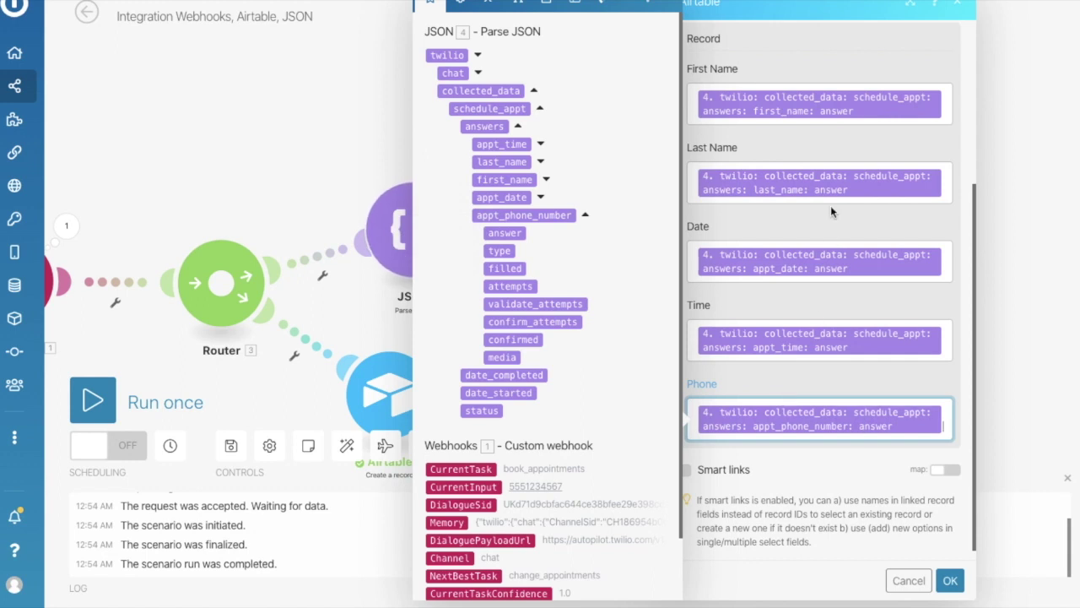
Confirm the Airtable record mapping and run the scenario once.
{"action": "left_click", "coordinate": [950, 581]}
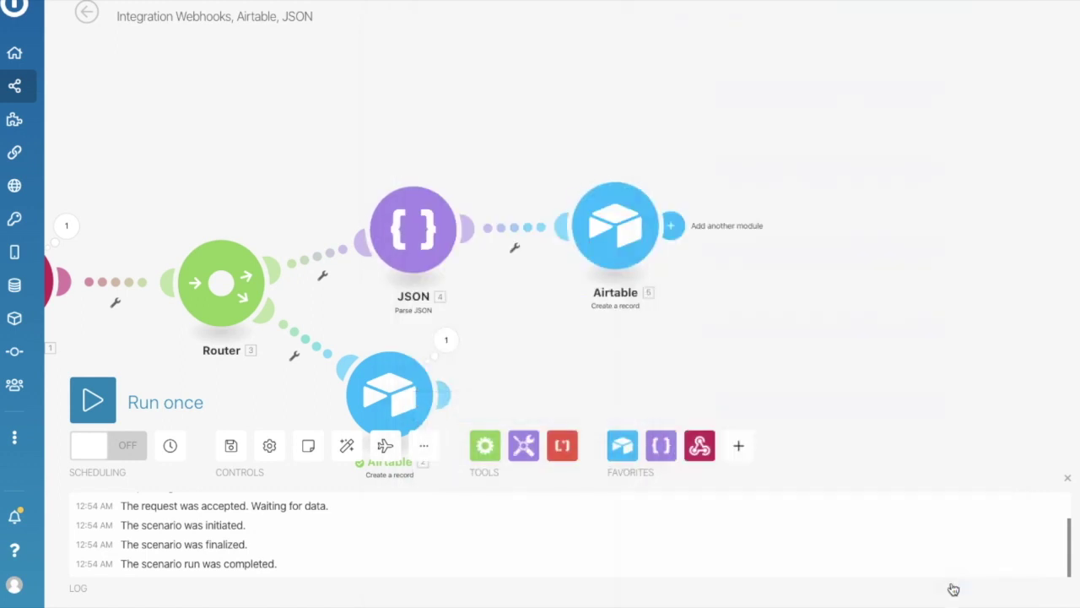
{"action": "left_click_drag", "start_coordinate": [663, 337], "coordinate": [849, 321]}
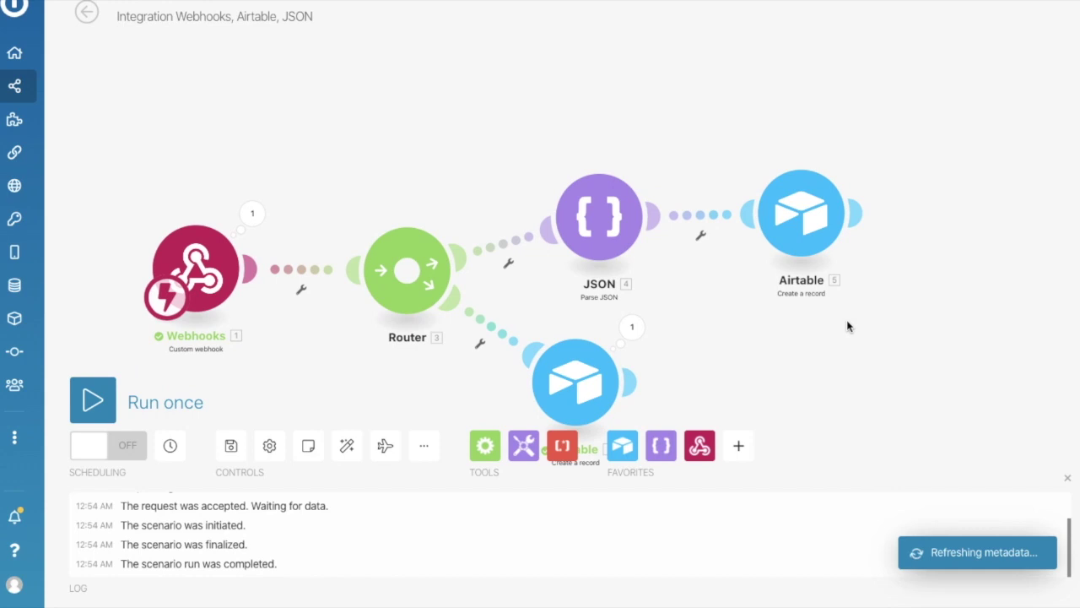
{"action": "left_click", "coordinate": [100, 409]}
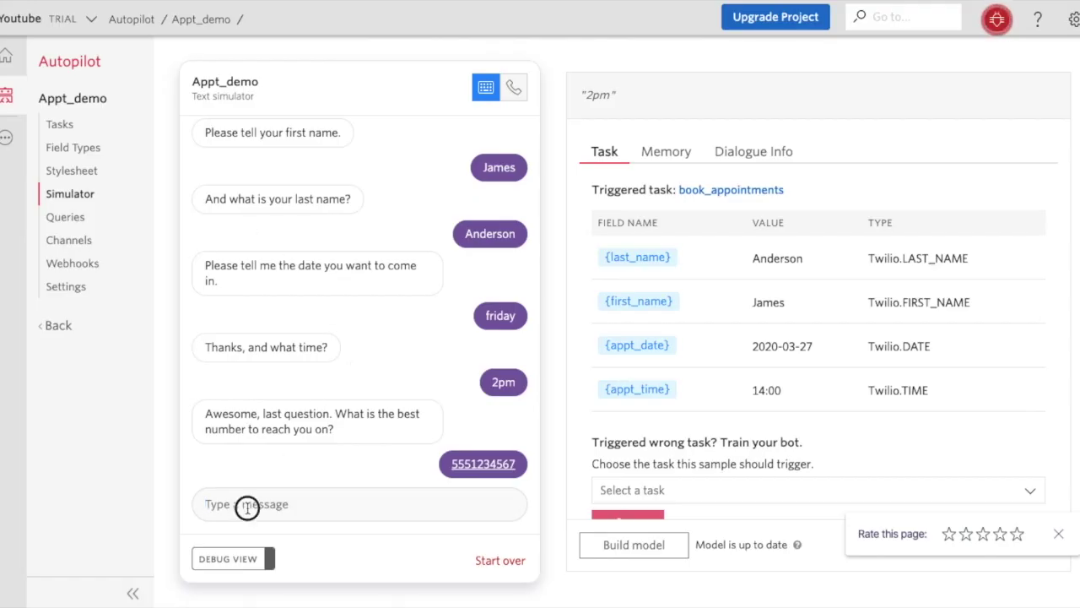
Send 'book appointment' in the simulator and answer with a test first and last name.
{"action": "type", "text": "bo"}
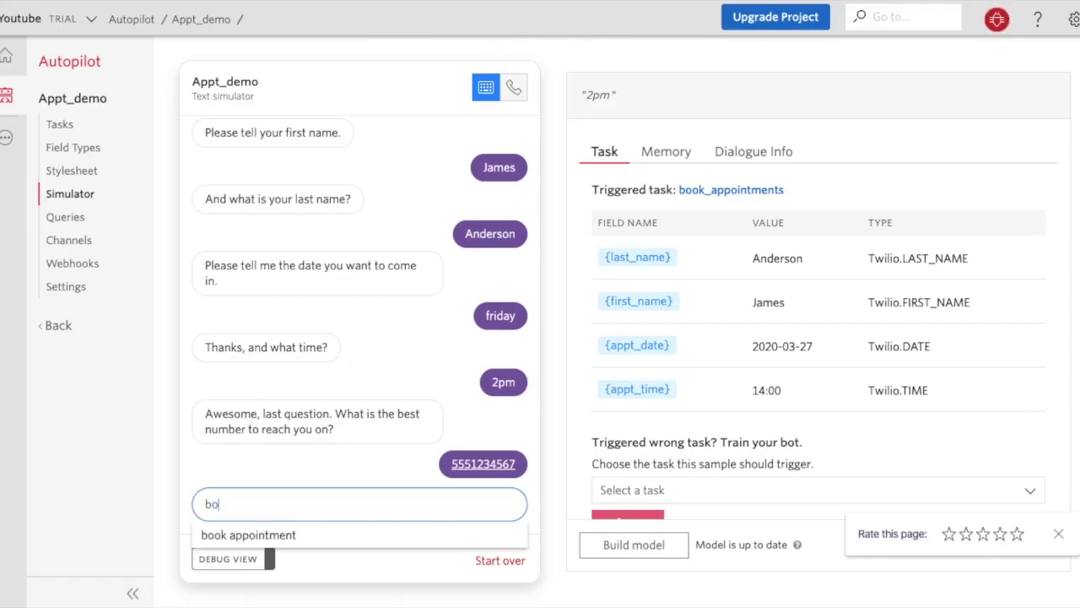
{"action": "left_click", "coordinate": [245, 535]}
{"action": "key", "text": "Return"}
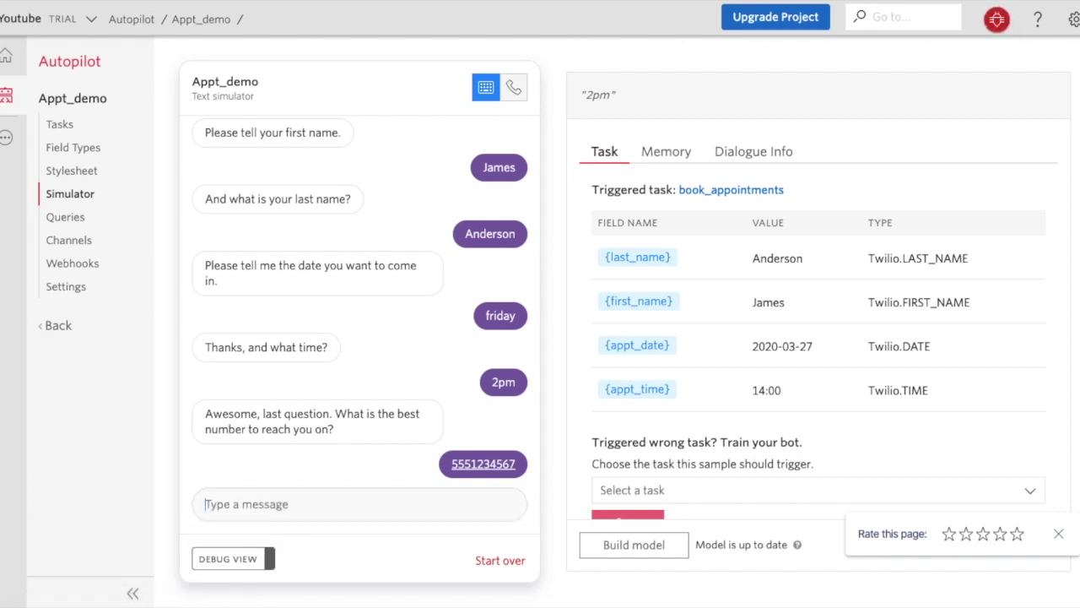
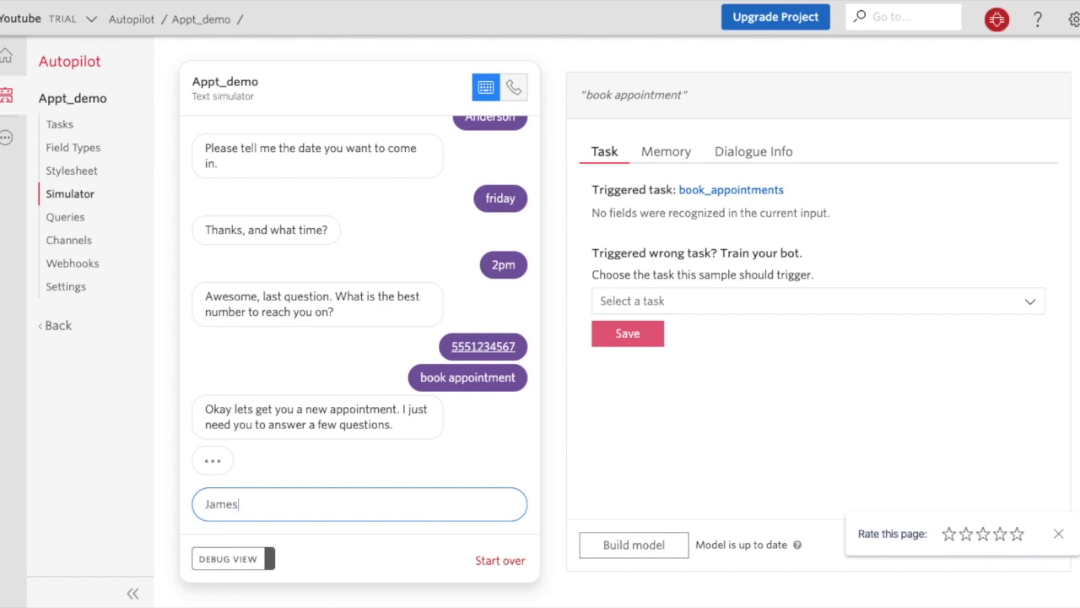
{"action": "key", "text": "Return"}
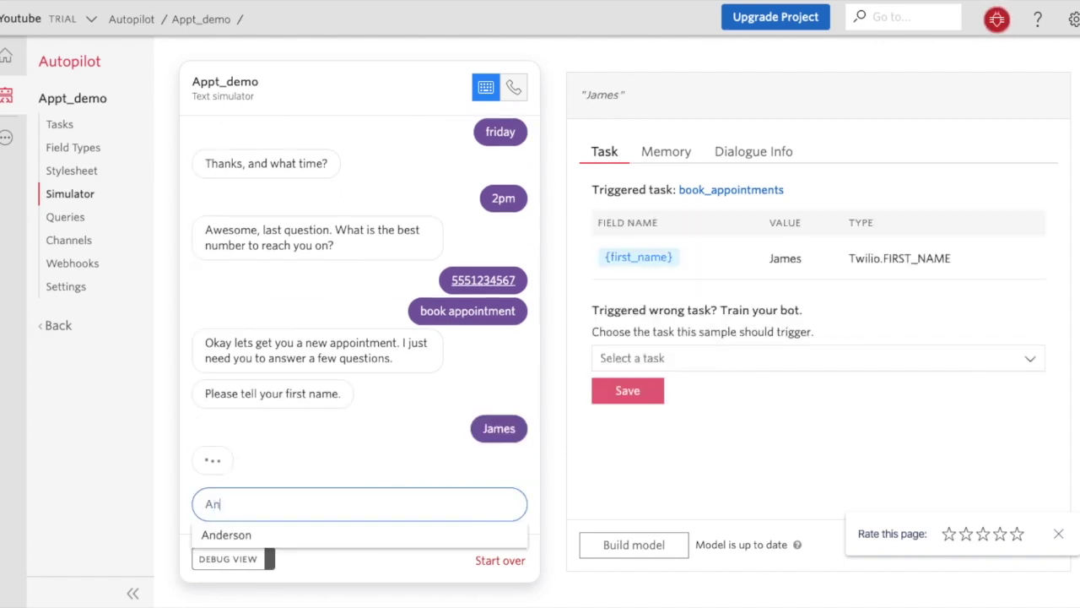
{"action": "key", "text": "Return"}
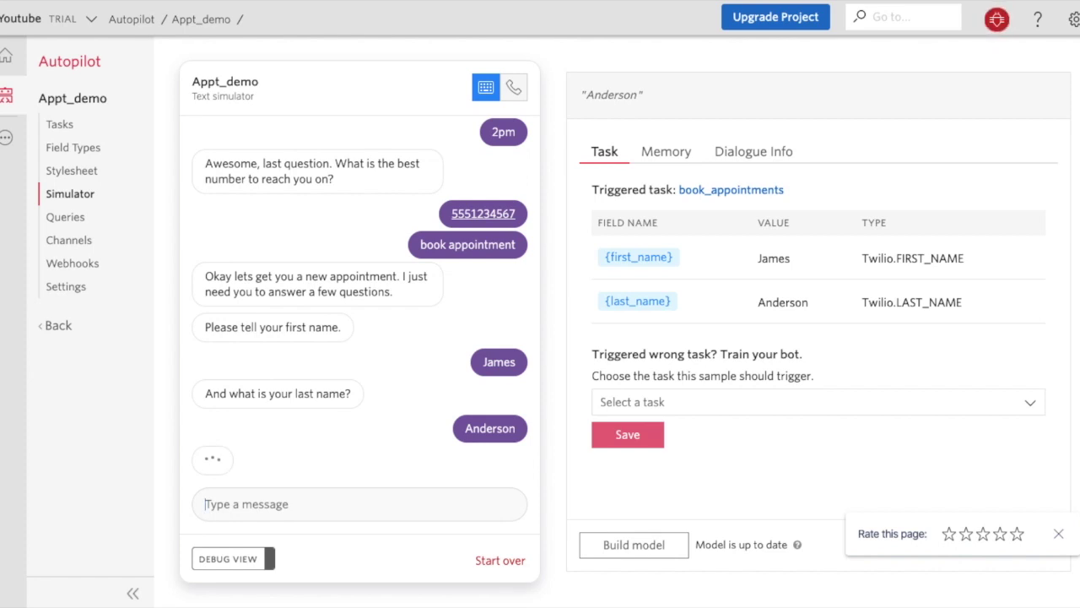
Answer Friday for the date, 3pm for the time, and the contact phone number.
{"action": "type", "text": "T"}
{"action": "key", "text": "BackSpace"}
{"action": "type", "text": "Fr"}
{"action": "key", "text": "Down"}
{"action": "key", "text": "Return"}
{"action": "key", "text": "Return"}
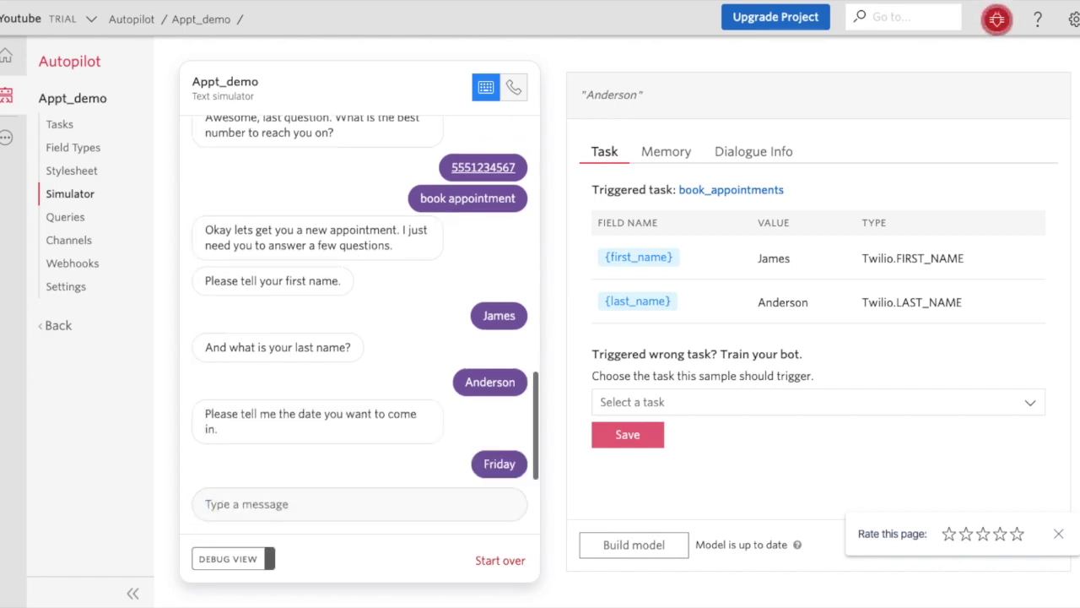
{"action": "type", "text": "3pm"}
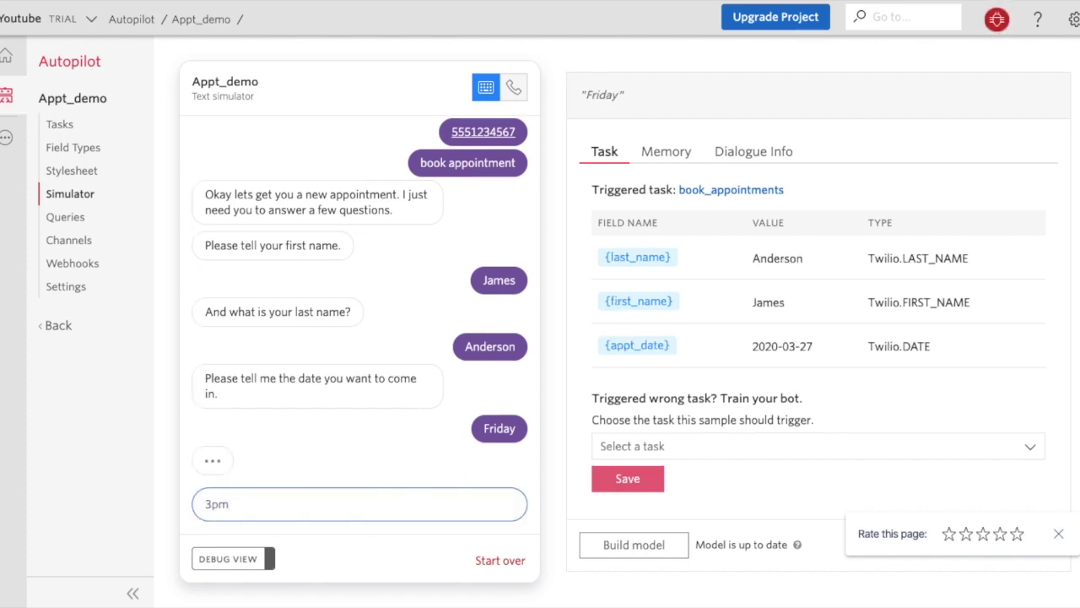
{"action": "key", "text": "Return"}
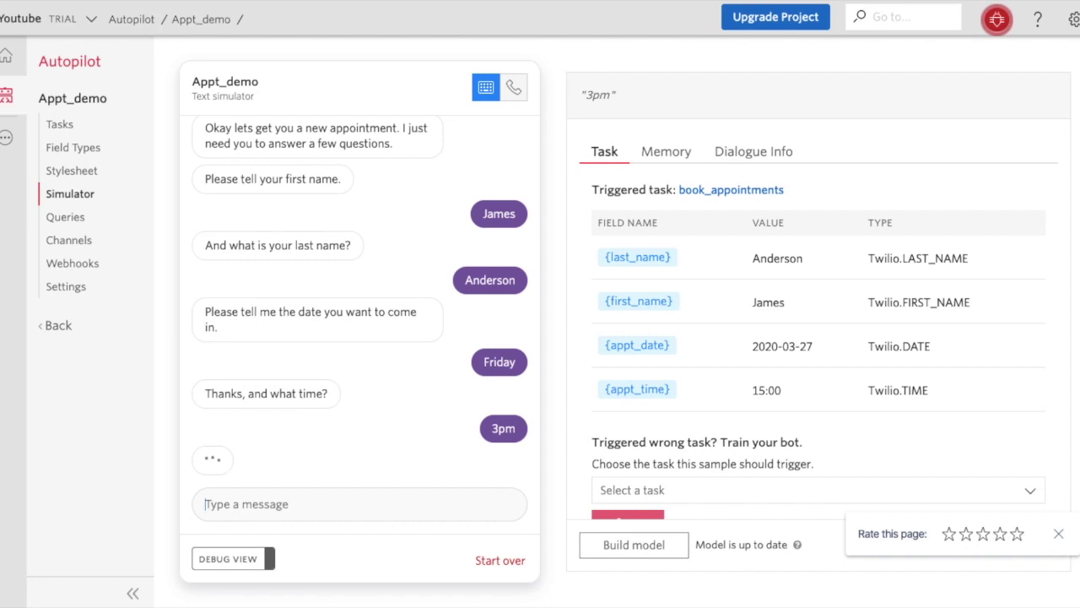
{"action": "type", "text": "55"}
{"action": "key", "text": "Down"}
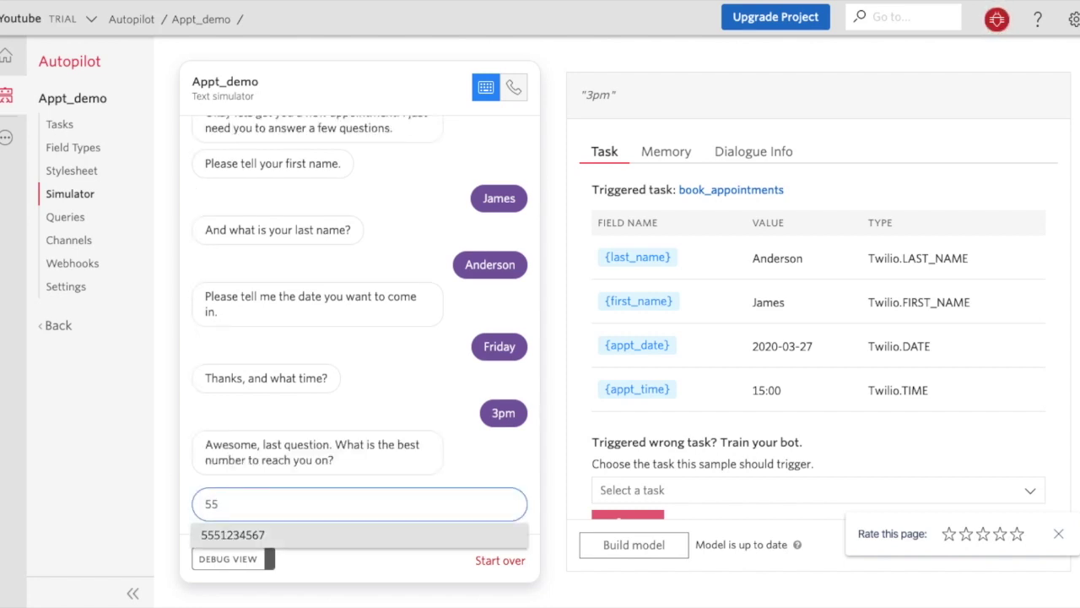
{"action": "key", "text": "Return"}
{"action": "key", "text": "Return"}
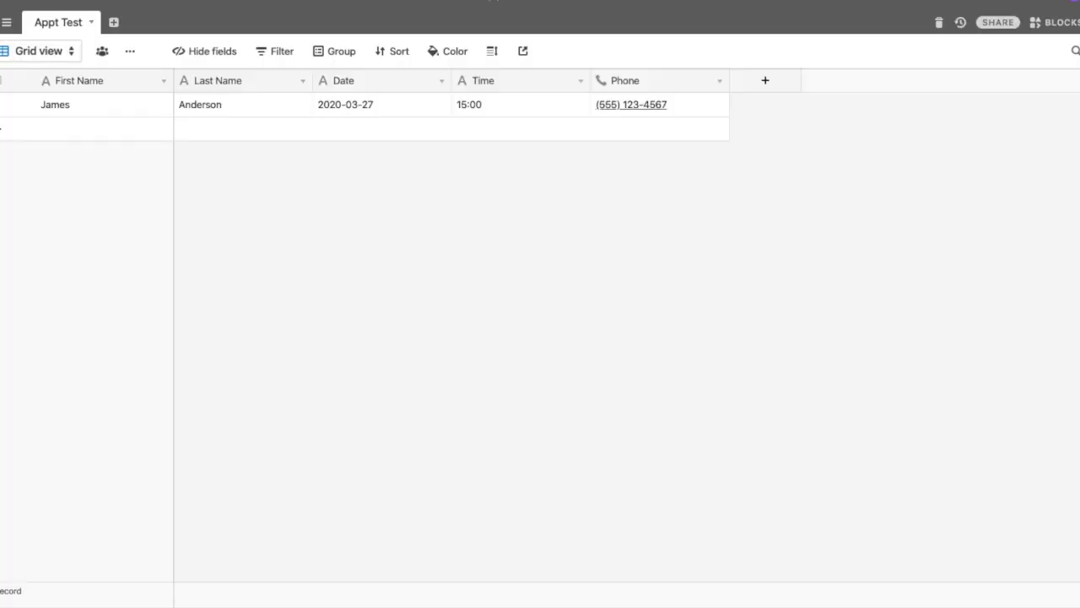
Open the JSON base and expand the newest record's JSON cell to read the stored memory.
{"action": "left_click", "coordinate": [5, 6]}
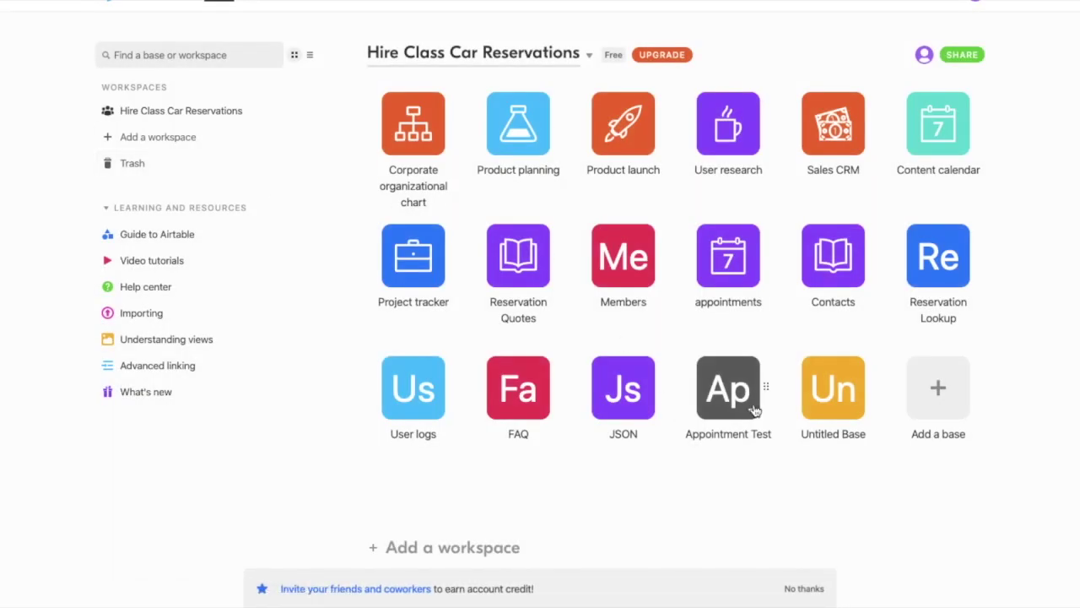
{"action": "left_click", "coordinate": [629, 384]}
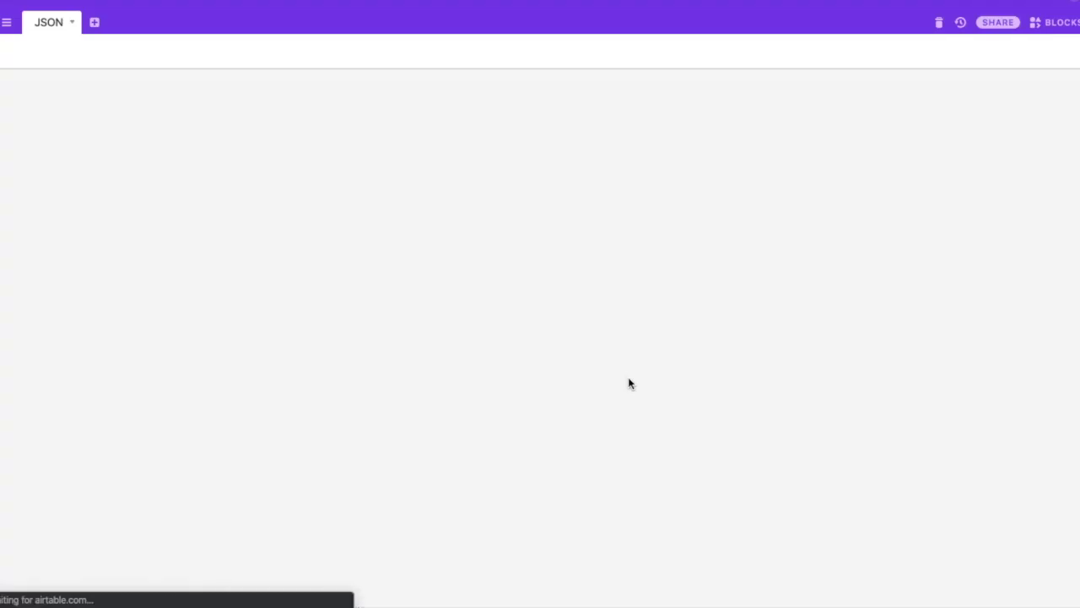
{"action": "left_click", "coordinate": [79, 136]}
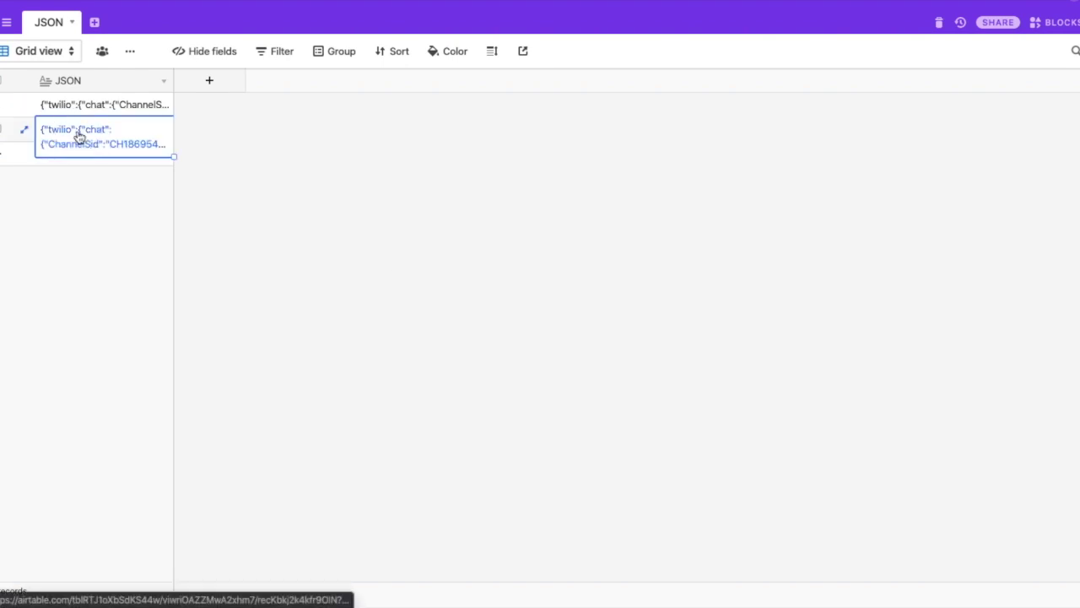
{"action": "left_click", "coordinate": [78, 135]}
{"action": "scroll", "coordinate": [87, 169], "scroll_direction": "up", "scroll_amount": 3}
{"action": "scroll", "coordinate": [87, 168], "scroll_direction": "up", "scroll_amount": 3}
{"action": "left_click", "coordinate": [111, 290]}
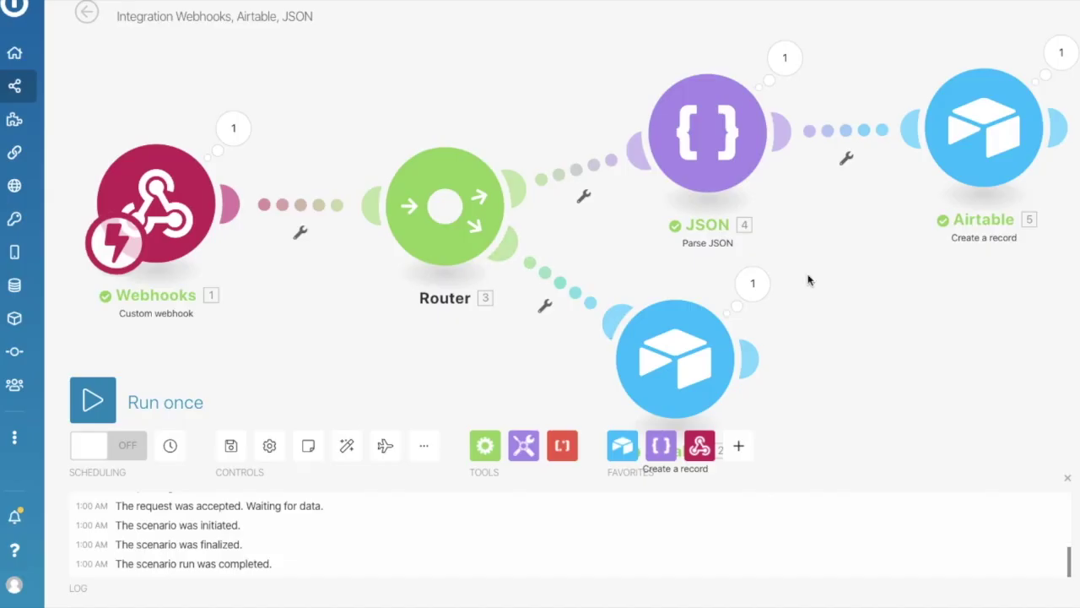
{"action": "left_click_drag", "start_coordinate": [868, 310], "coordinate": [740, 329]}
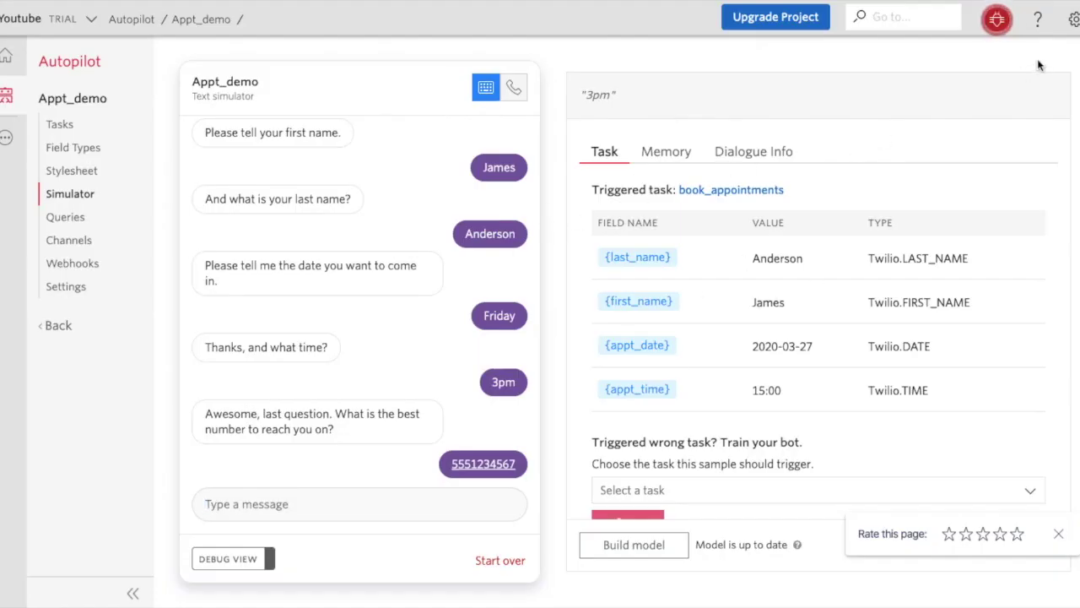
Inspect the latest 90100 Invalid Autopilot Actions error in the Debugger, then return to Autopilot.
{"action": "left_click", "coordinate": [997, 21]}
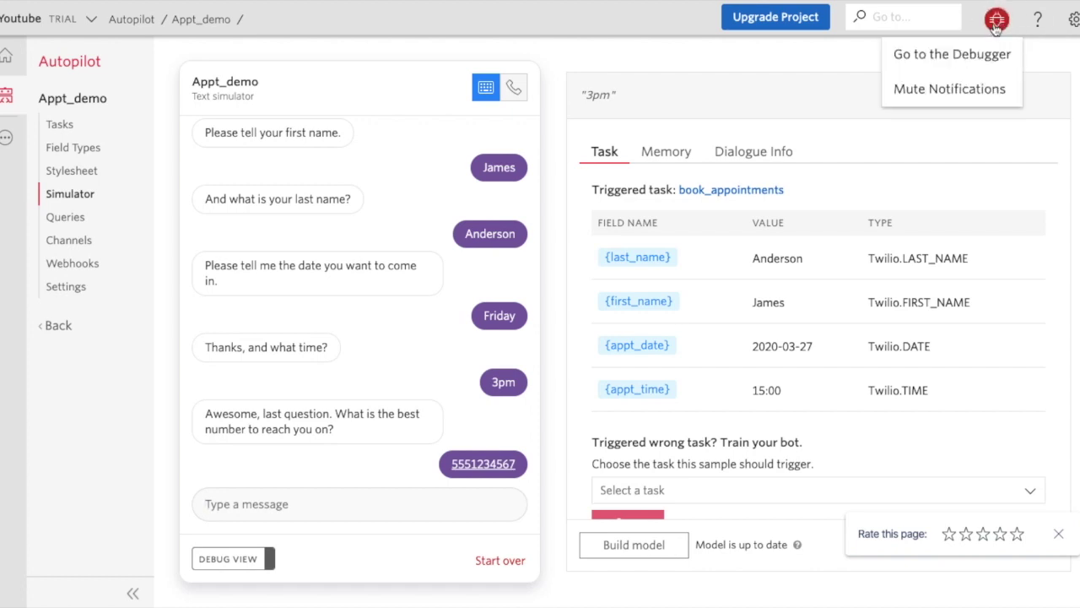
{"action": "left_click", "coordinate": [926, 57]}
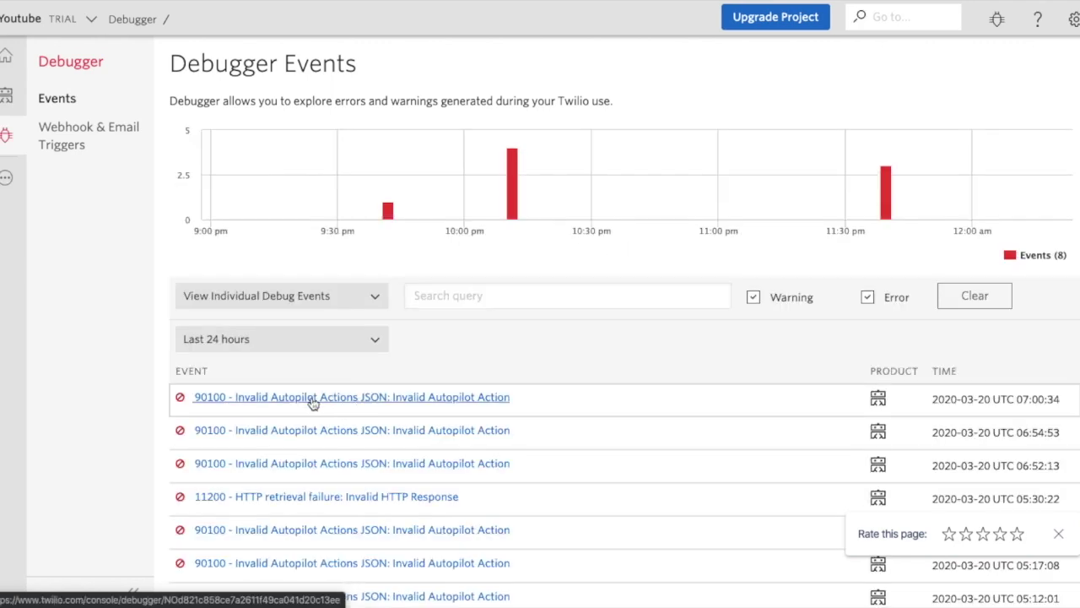
{"action": "left_click", "coordinate": [276, 402]}
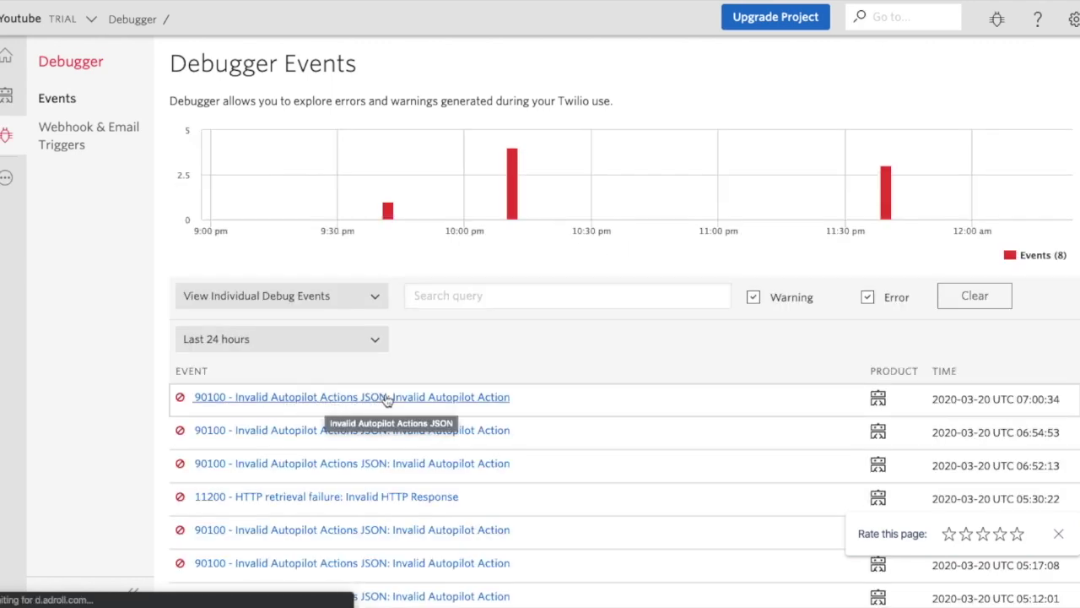
{"action": "left_click", "coordinate": [7, 102]}
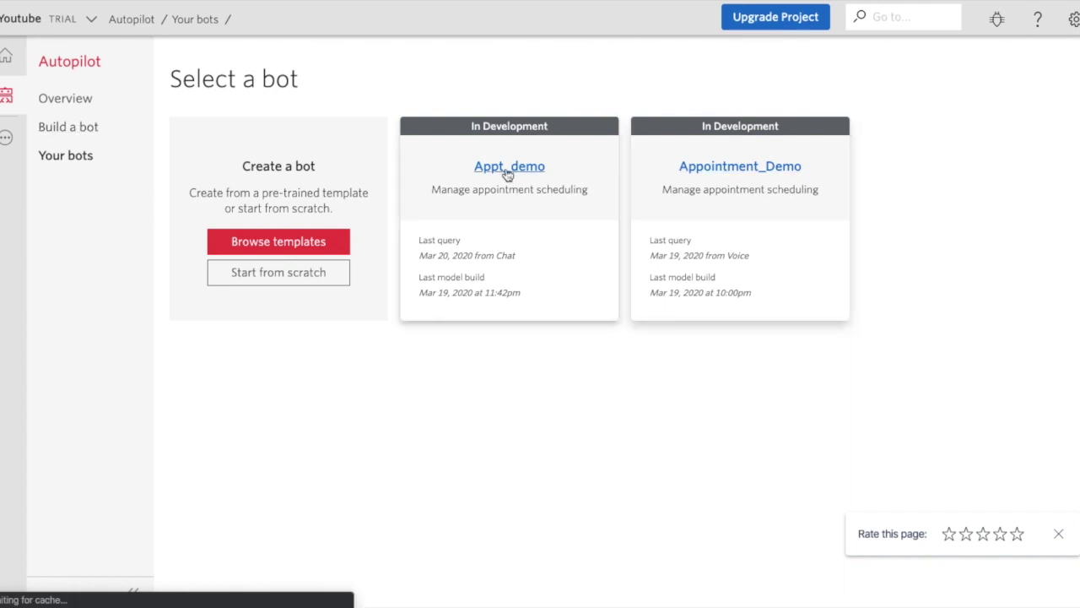
View the Appt_demo bot's complete_booking program and its thank-you say action JSON.
{"action": "left_click", "coordinate": [508, 167]}
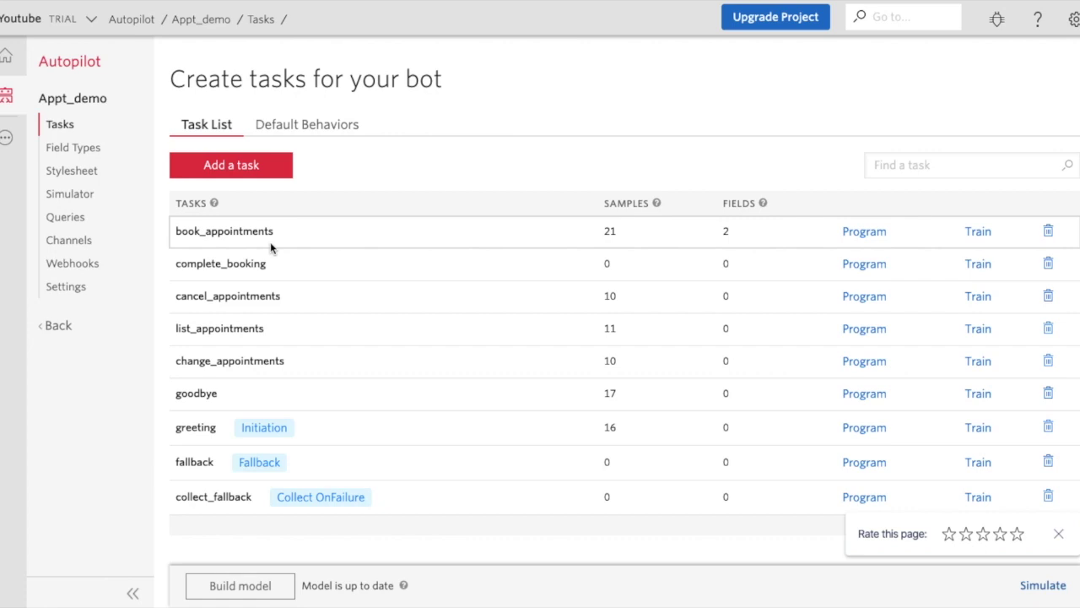
{"action": "left_click", "coordinate": [859, 269]}
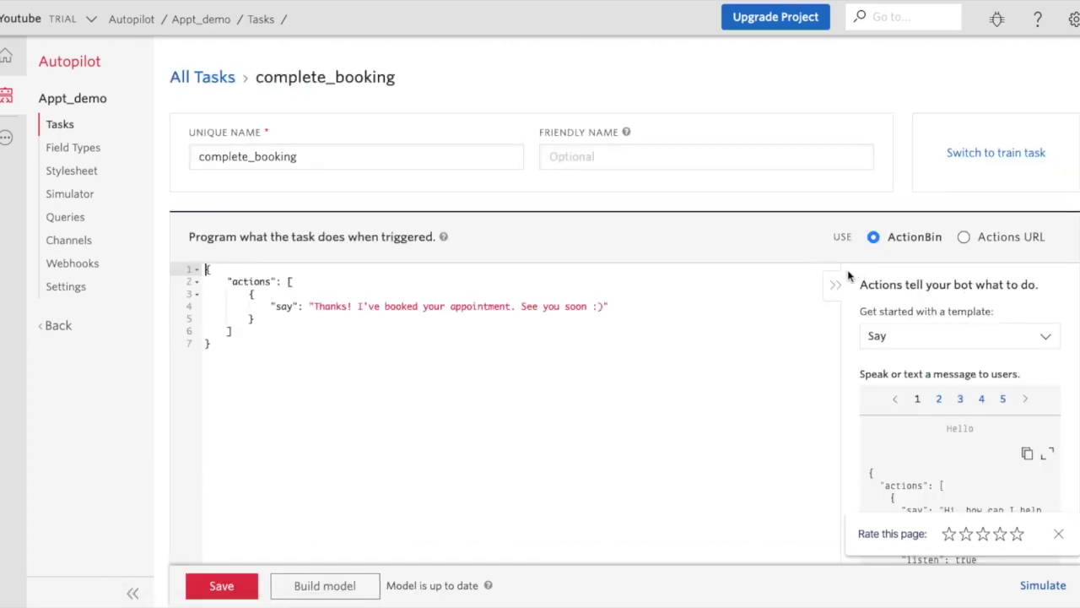
{"action": "left_click_drag", "start_coordinate": [396, 367], "coordinate": [253, 239]}
{"action": "key", "text": "ctrl+c"}
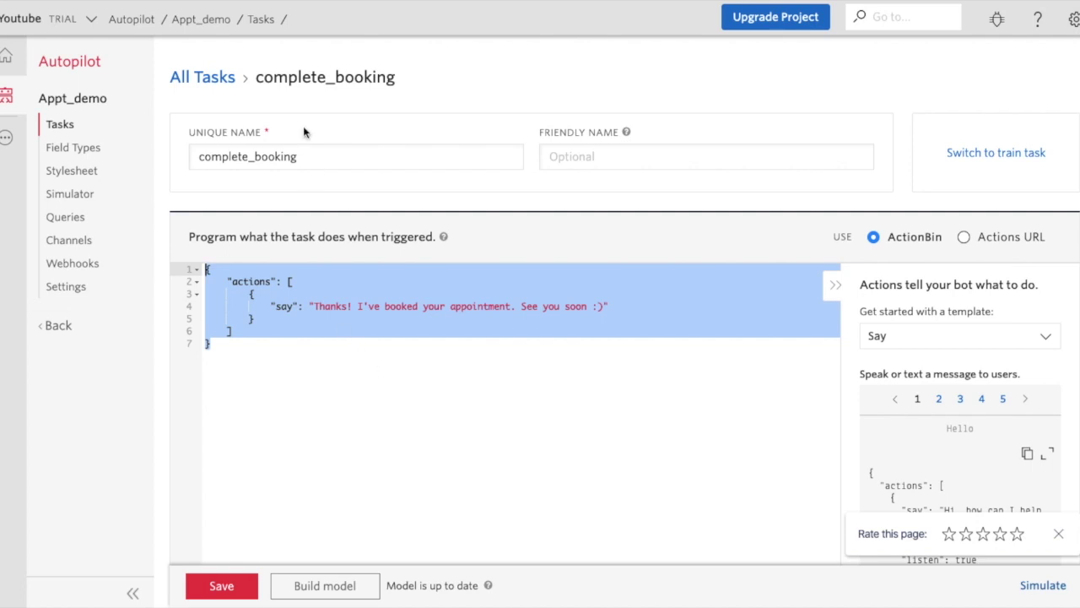
{"action": "left_click", "coordinate": [346, 359]}
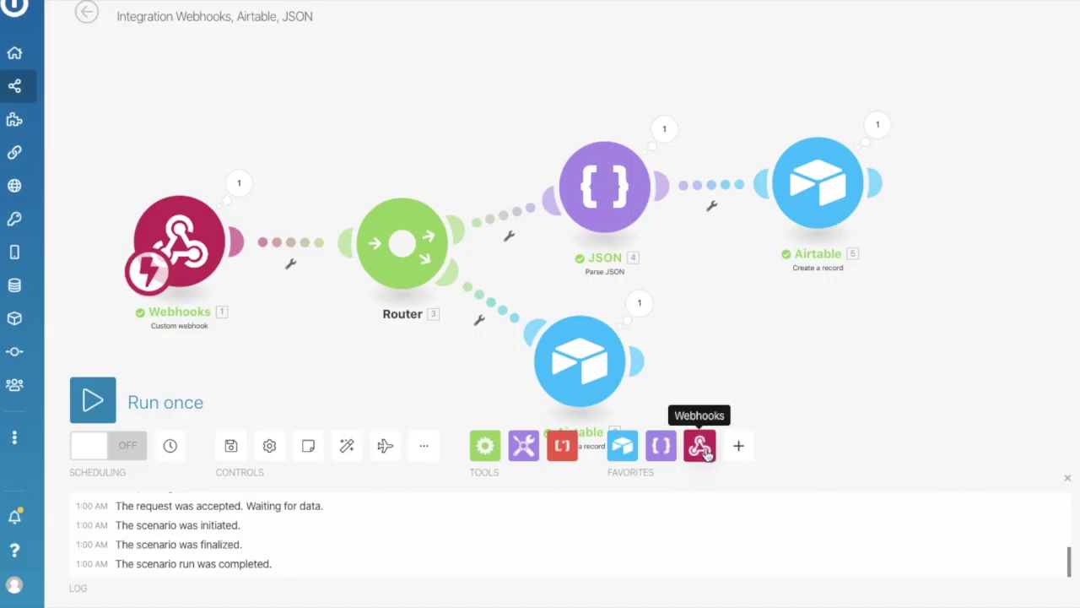
{"action": "left_click", "coordinate": [704, 449]}
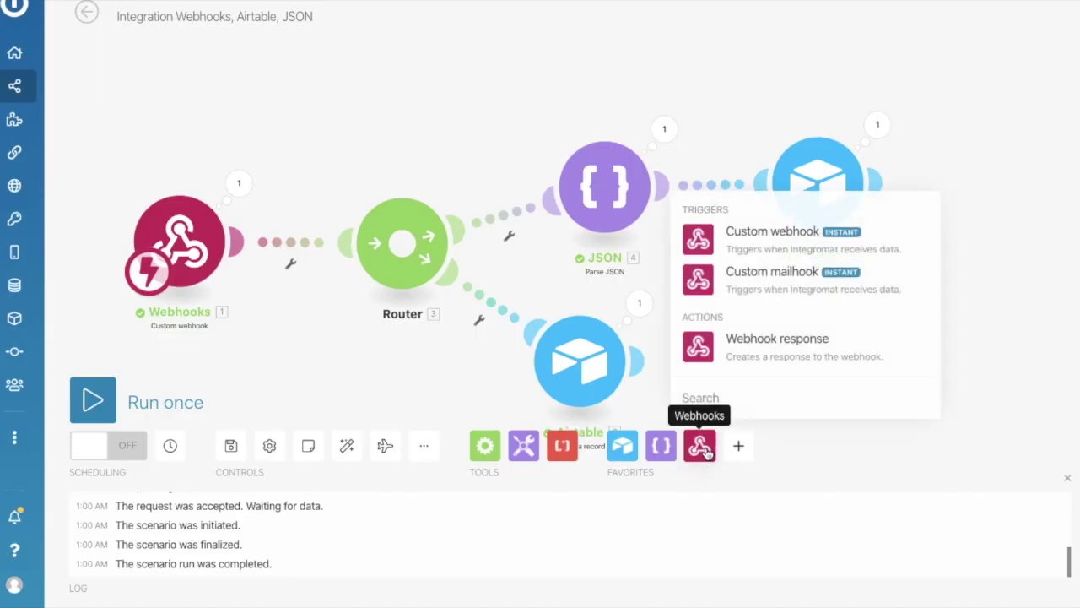
Add a Webhook response module connected after the Airtable record.
{"action": "left_click", "coordinate": [787, 357]}
{"action": "left_click_drag", "start_coordinate": [787, 357], "coordinate": [999, 166]}
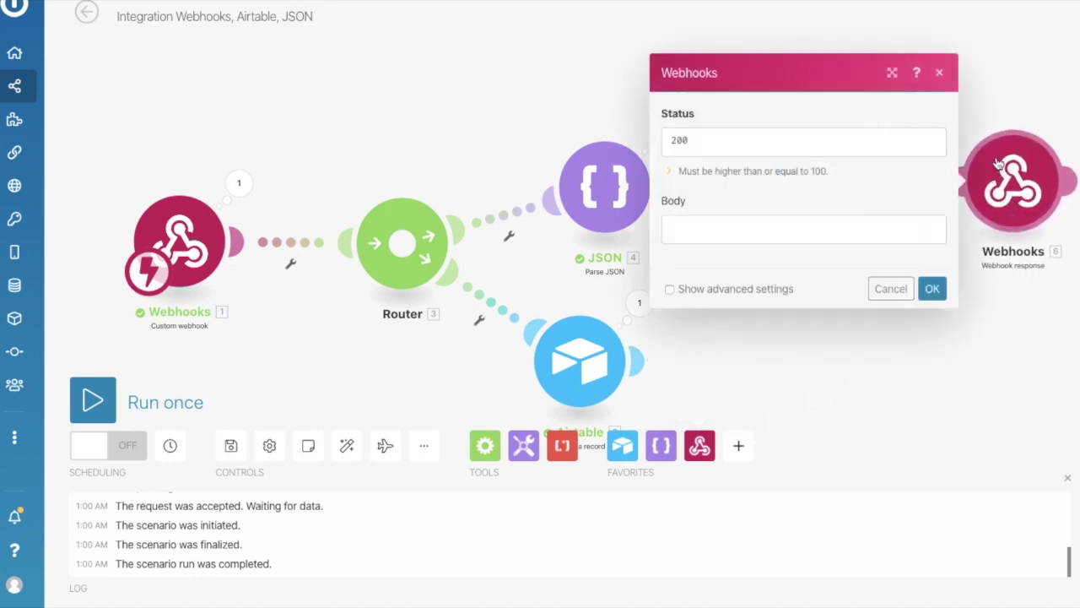
{"action": "left_click_drag", "start_coordinate": [1007, 65], "coordinate": [675, 137]}
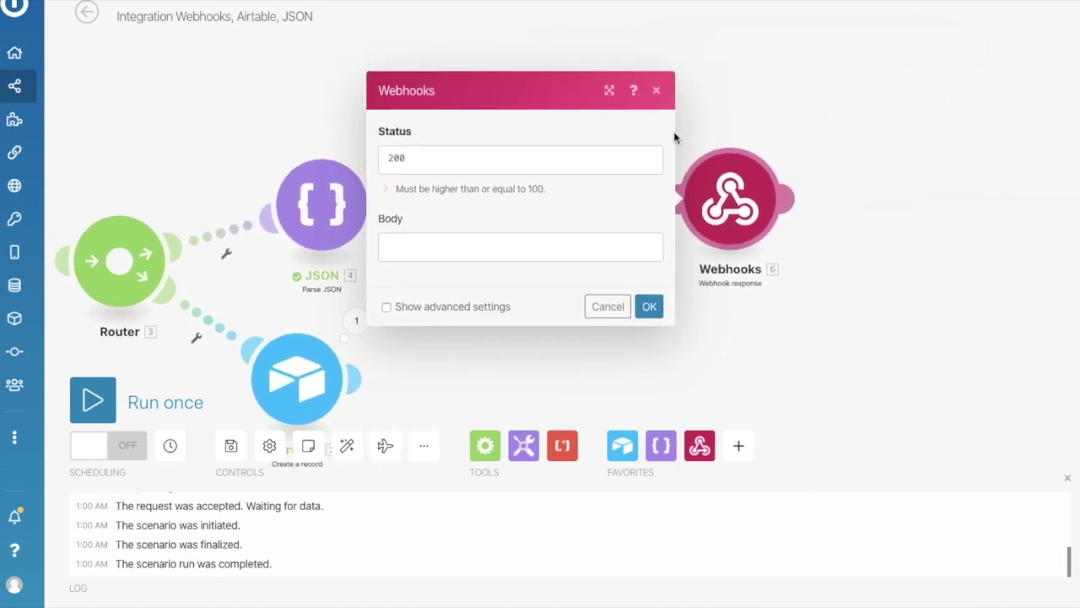
Paste the say-action JSON into the body, use '!' punctuation, and insert Airtable First Name after Thanks.
{"action": "left_click", "coordinate": [433, 252]}
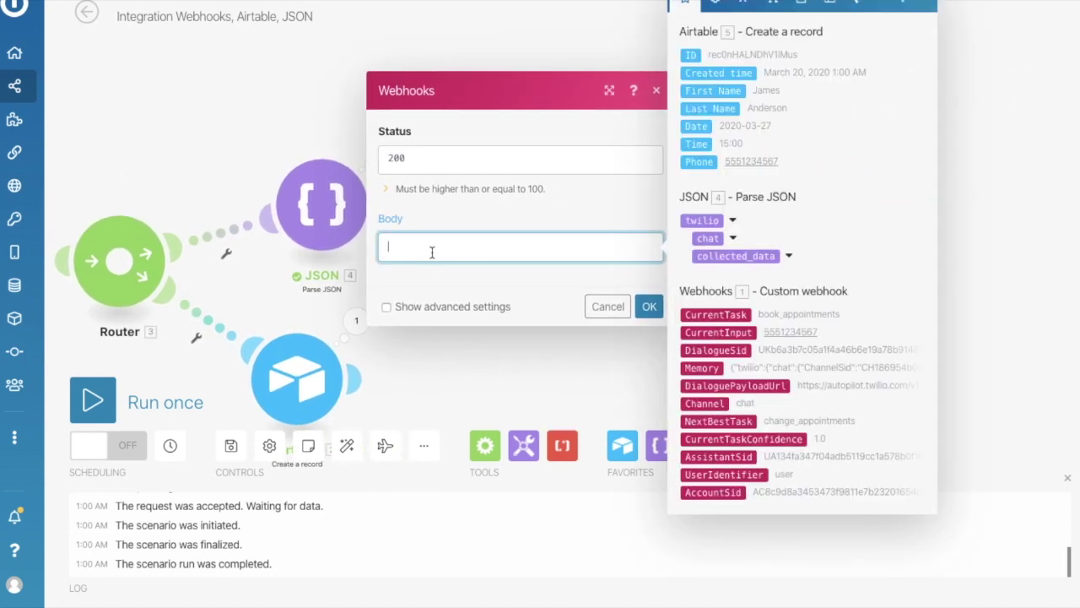
{"action": "key", "text": "ctrl+v"}
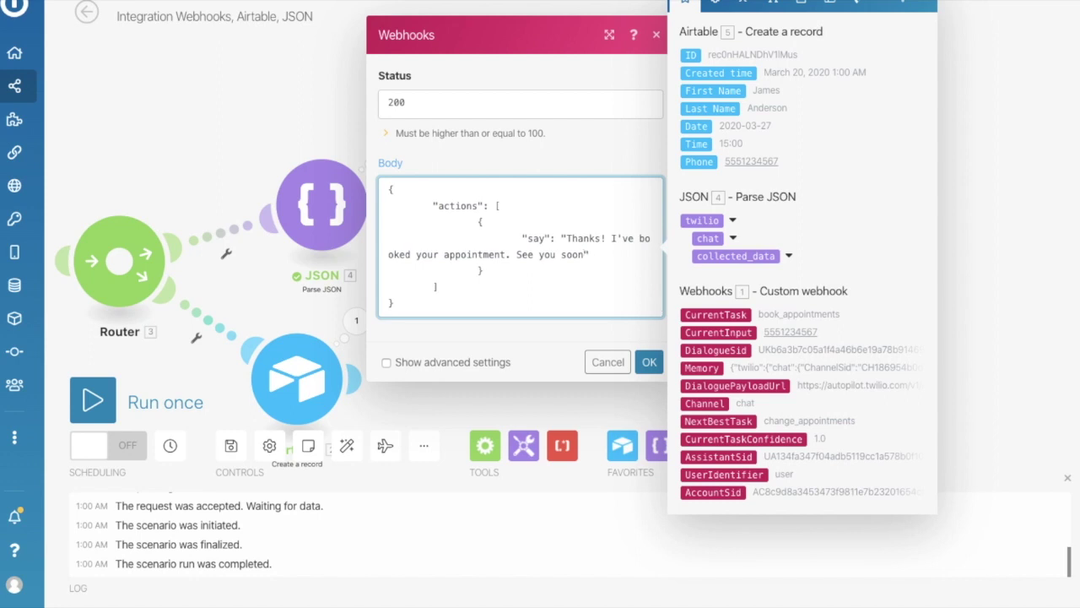
{"action": "left_click", "coordinate": [592, 255]}
{"action": "key", "text": "BackSpace"}
{"action": "type", "text": "!"}
{"action": "left_click", "coordinate": [602, 239]}
{"action": "key", "text": "BackSpace"}
{"action": "type", "text": "!"}
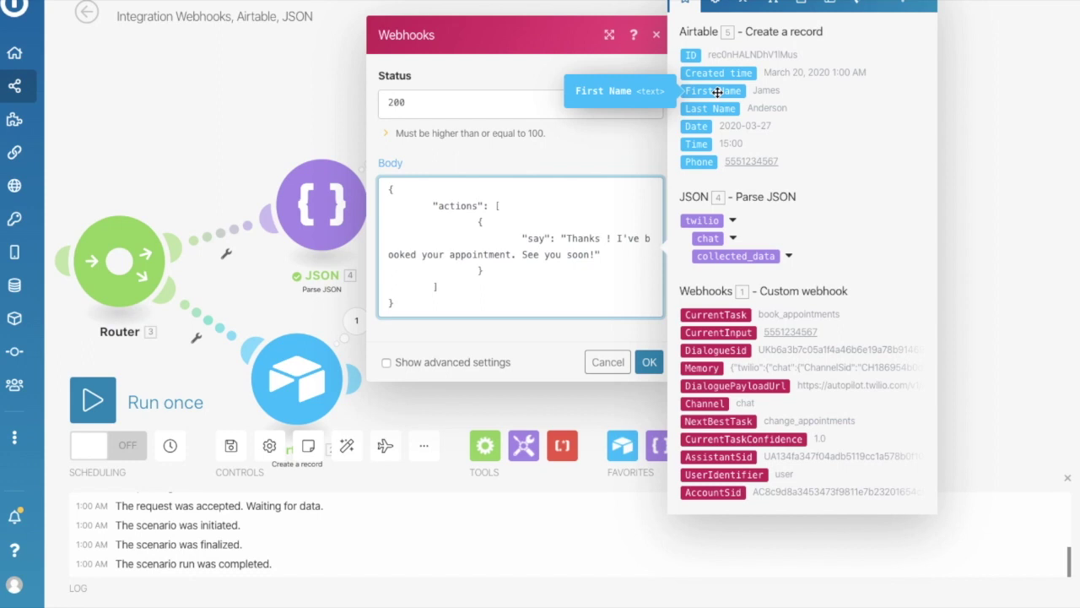
{"action": "left_click", "coordinate": [717, 91]}
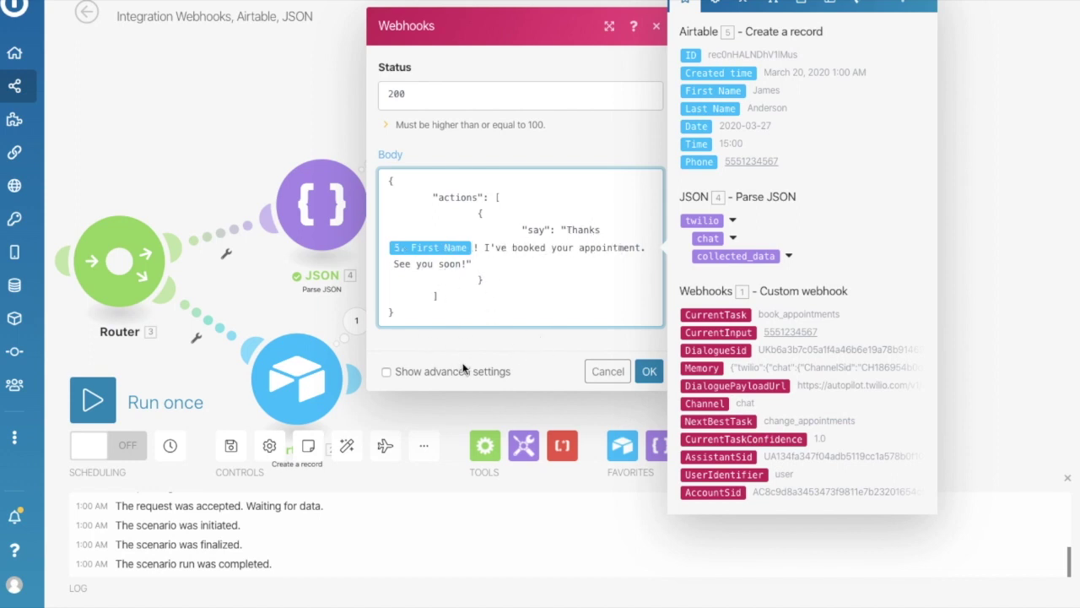
Add a custom response header with key Content-Type and value application/json.
{"action": "left_click", "coordinate": [385, 372]}
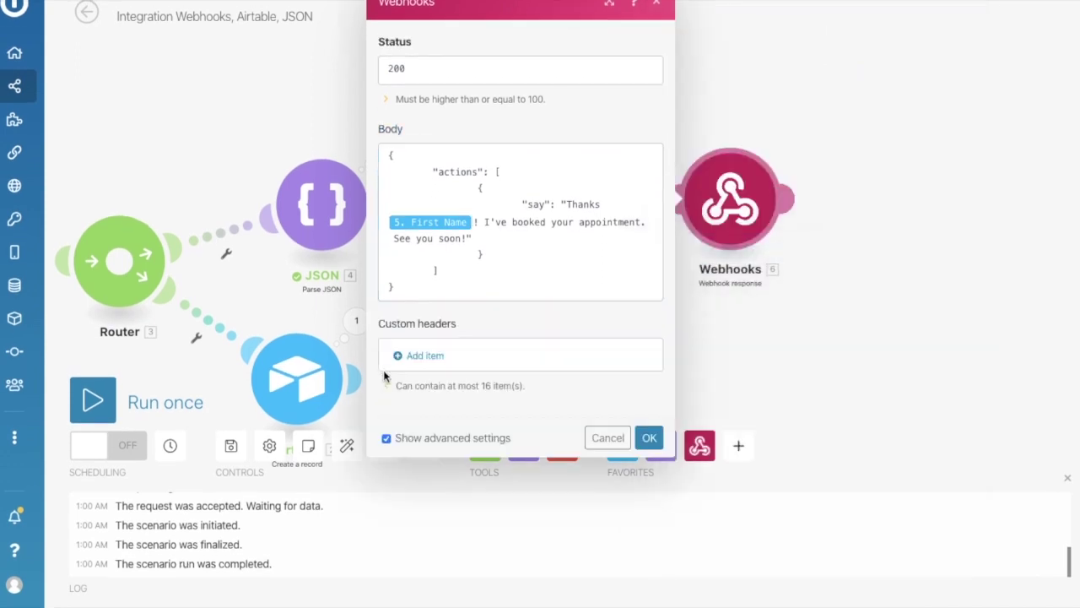
{"action": "left_click", "coordinate": [426, 357]}
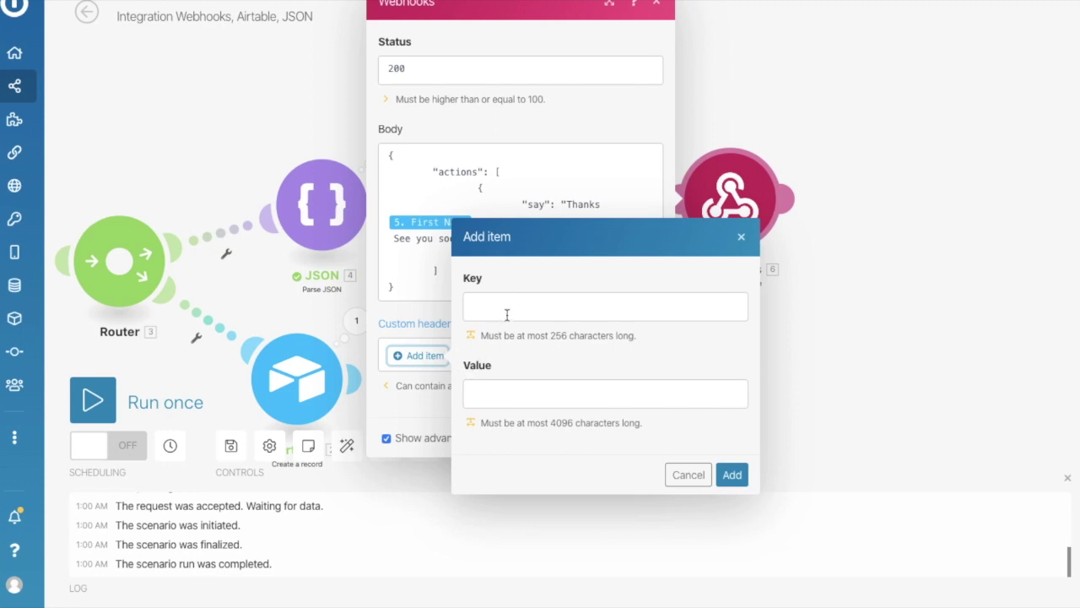
{"action": "left_click", "coordinate": [507, 313]}
{"action": "type", "text": "Con"}
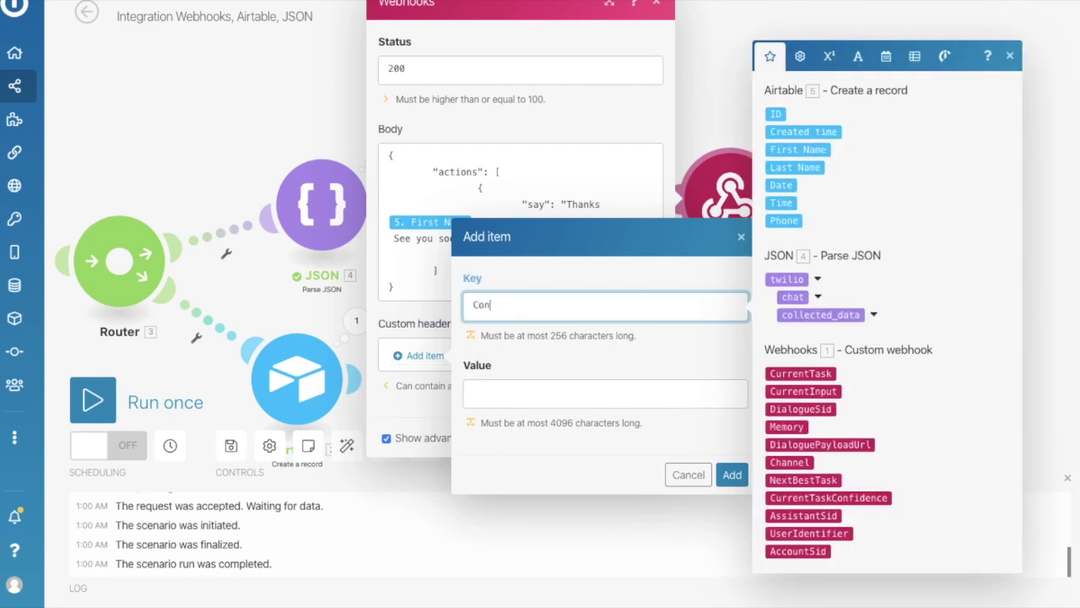
{"action": "type", "text": "tent-Type"}
{"action": "left_click", "coordinate": [516, 395]}
{"action": "type", "text": "application/json"}
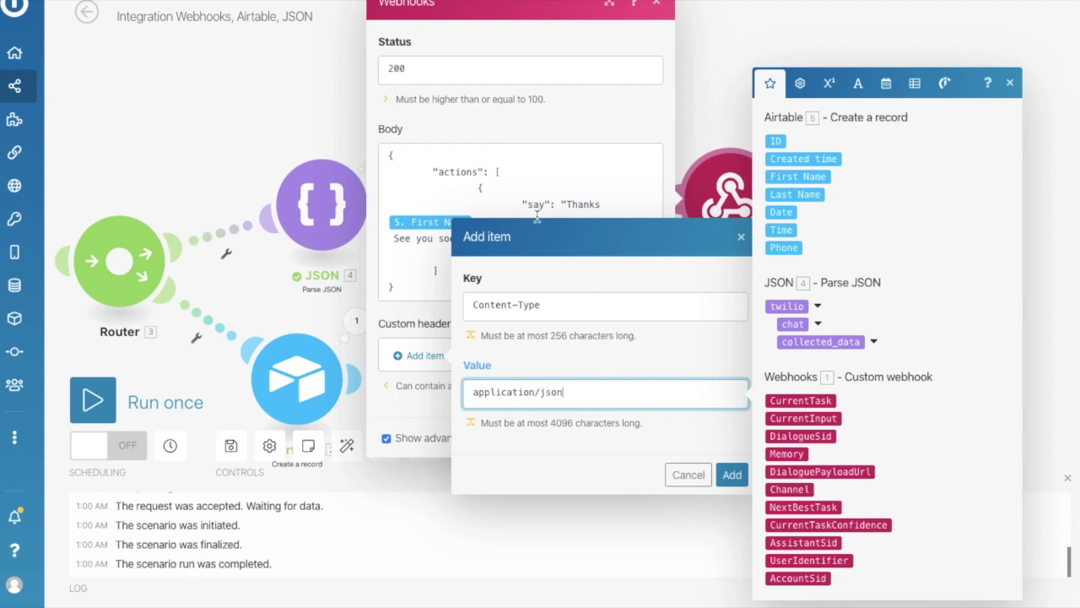
{"action": "left_click", "coordinate": [731, 478]}
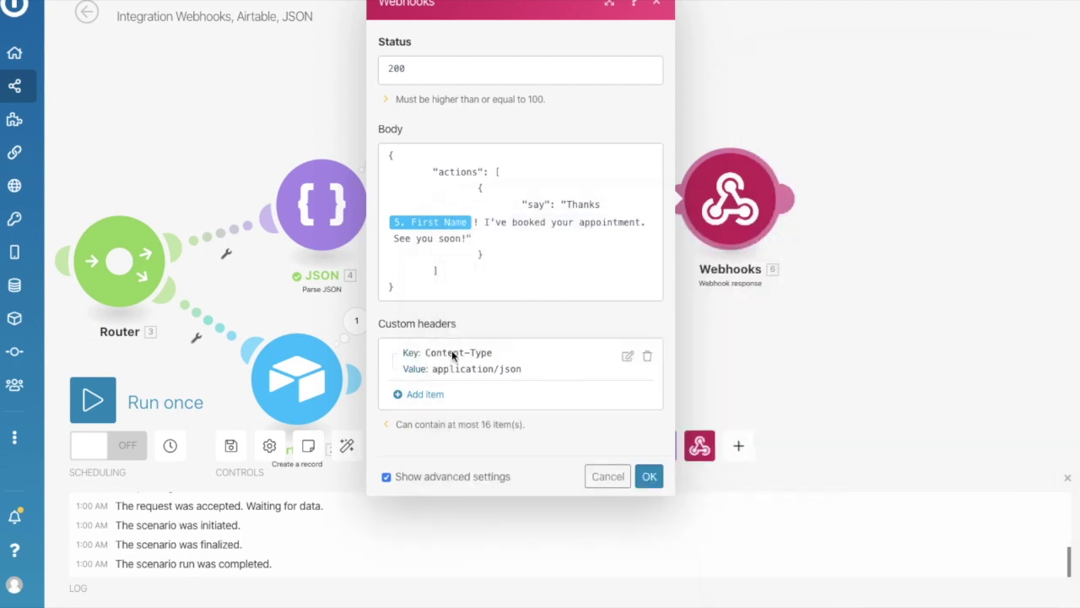
Save the webhook response settings and run the scenario once.
{"action": "left_click", "coordinate": [648, 478]}
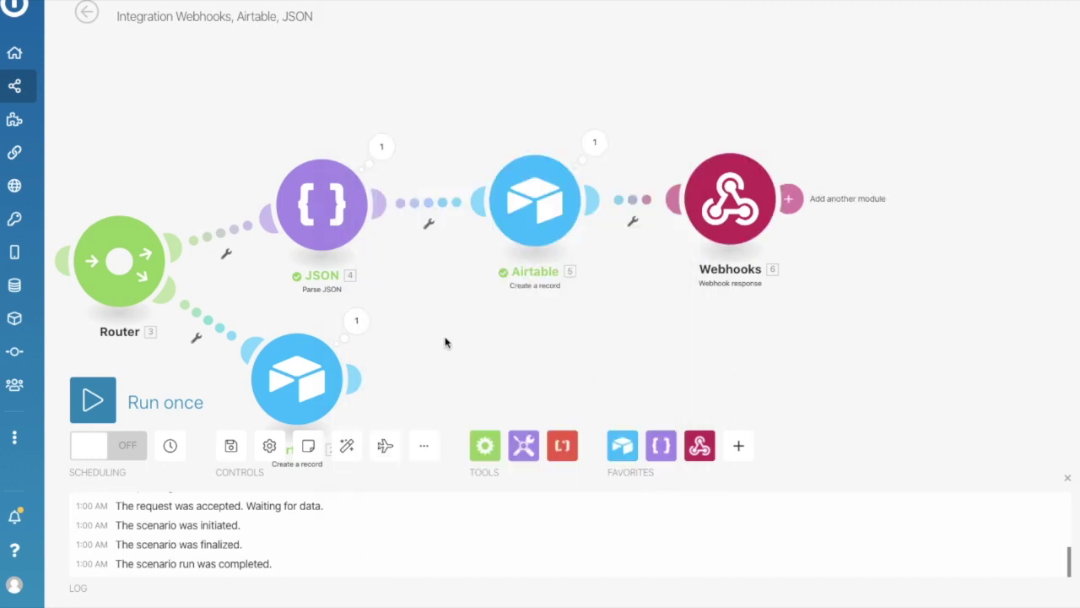
{"action": "left_click_drag", "start_coordinate": [437, 340], "coordinate": [534, 334]}
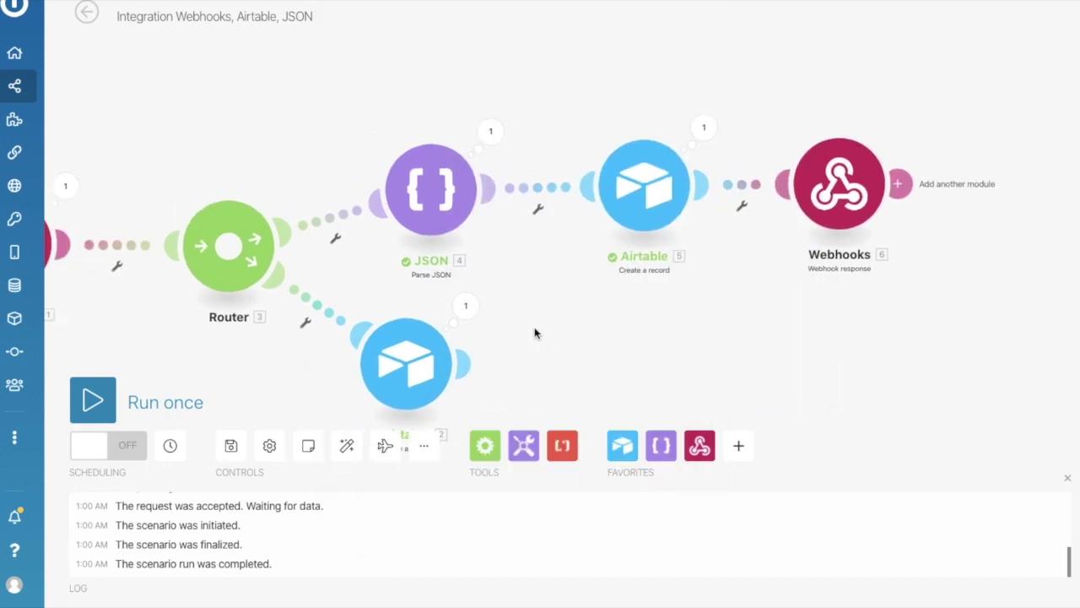
{"action": "left_click", "coordinate": [90, 397]}
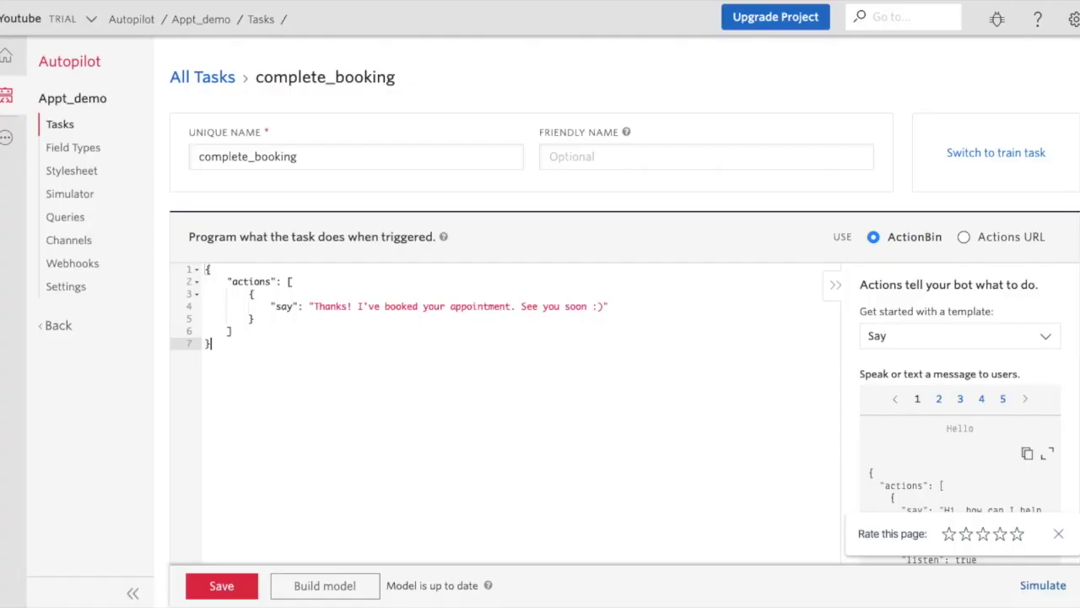
Place a test voice call to Appt_demo from the simulator's phone view.
{"action": "left_click", "coordinate": [73, 198]}
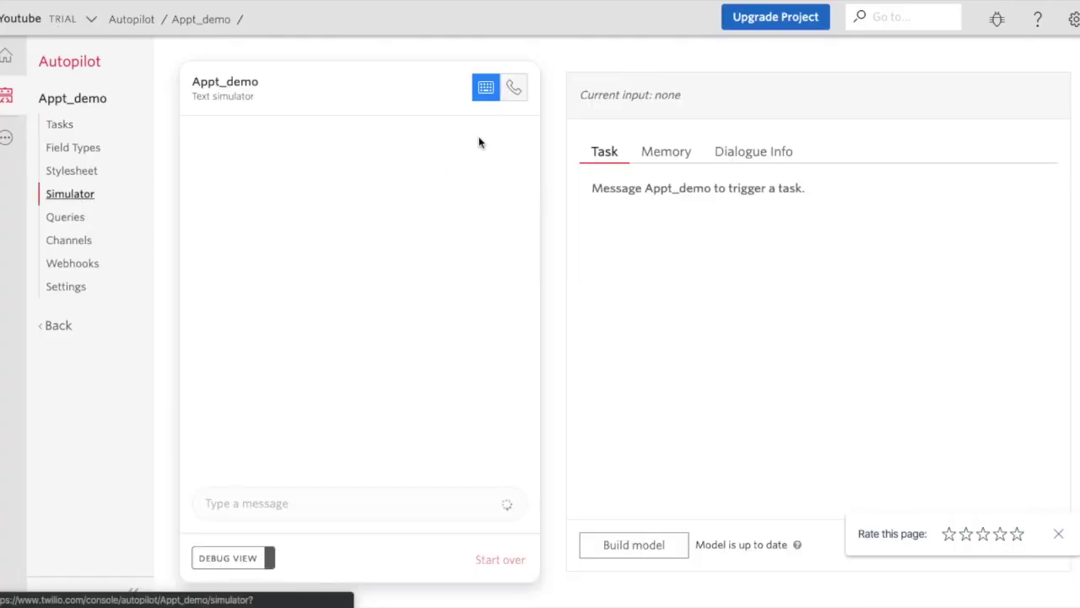
{"action": "left_click", "coordinate": [516, 88]}
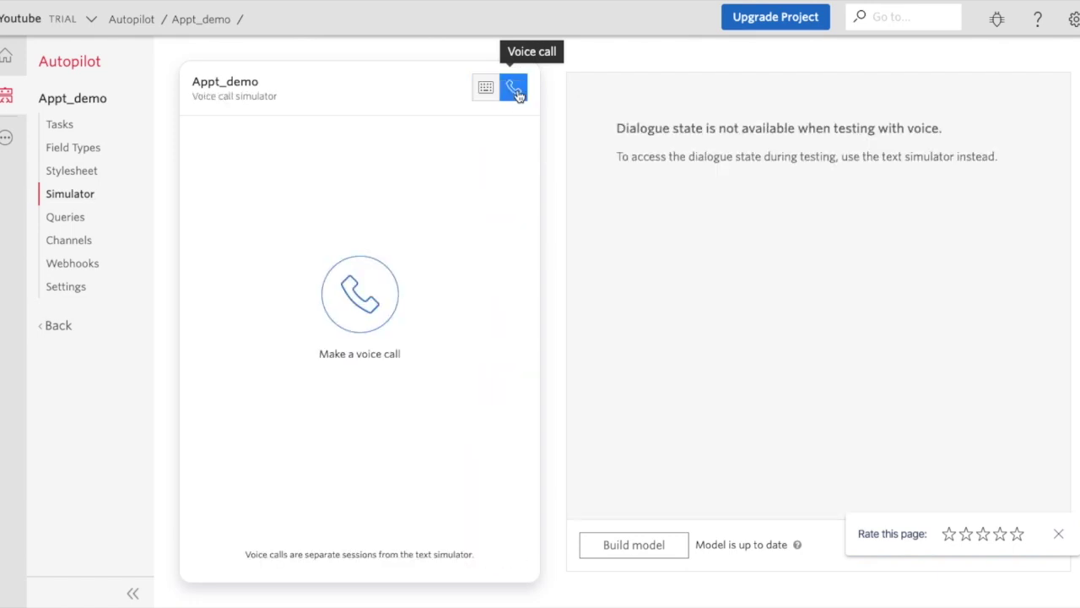
{"action": "left_click", "coordinate": [354, 305]}
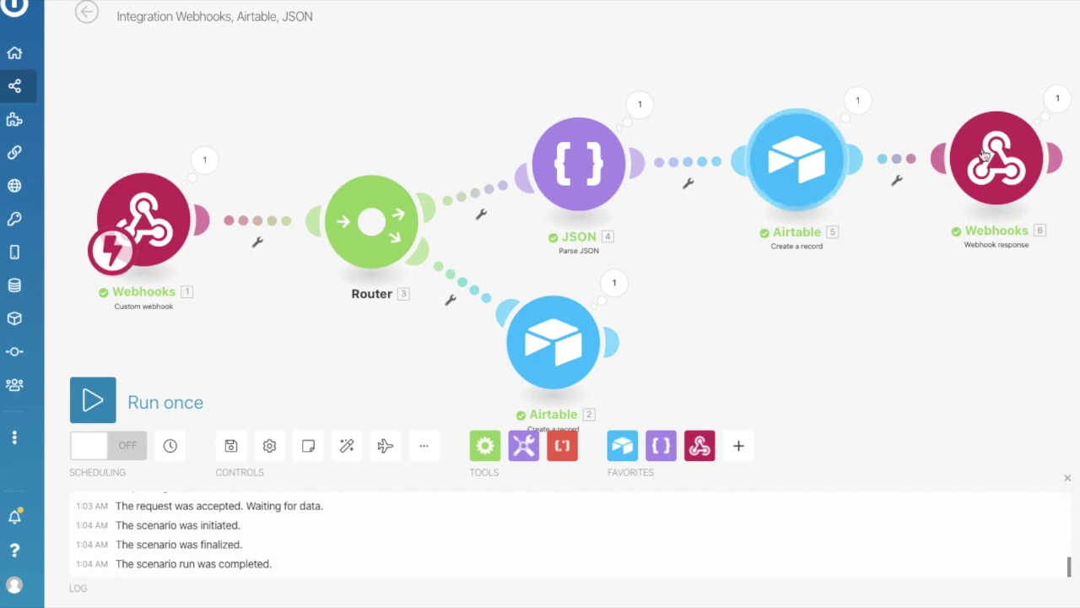
{"action": "left_click", "coordinate": [1009, 168]}
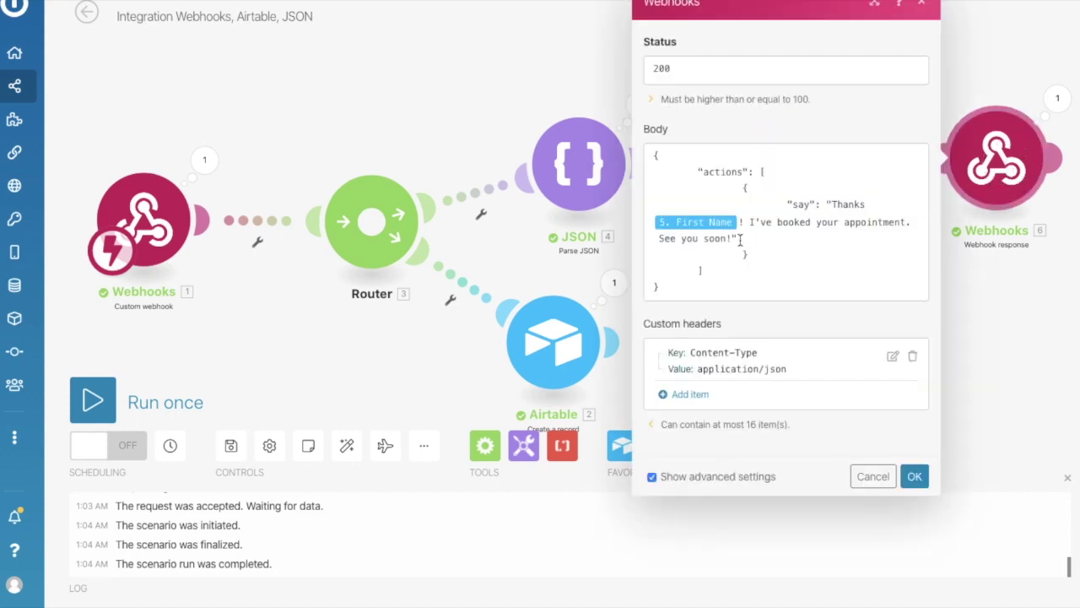
{"action": "left_click", "coordinate": [741, 240]}
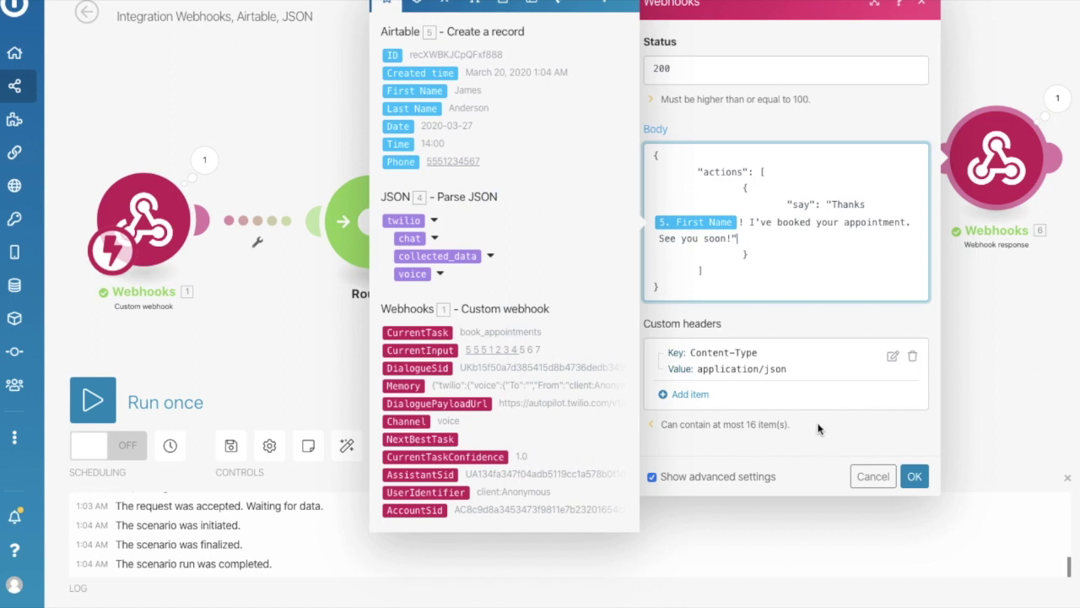
{"action": "left_click", "coordinate": [815, 449]}
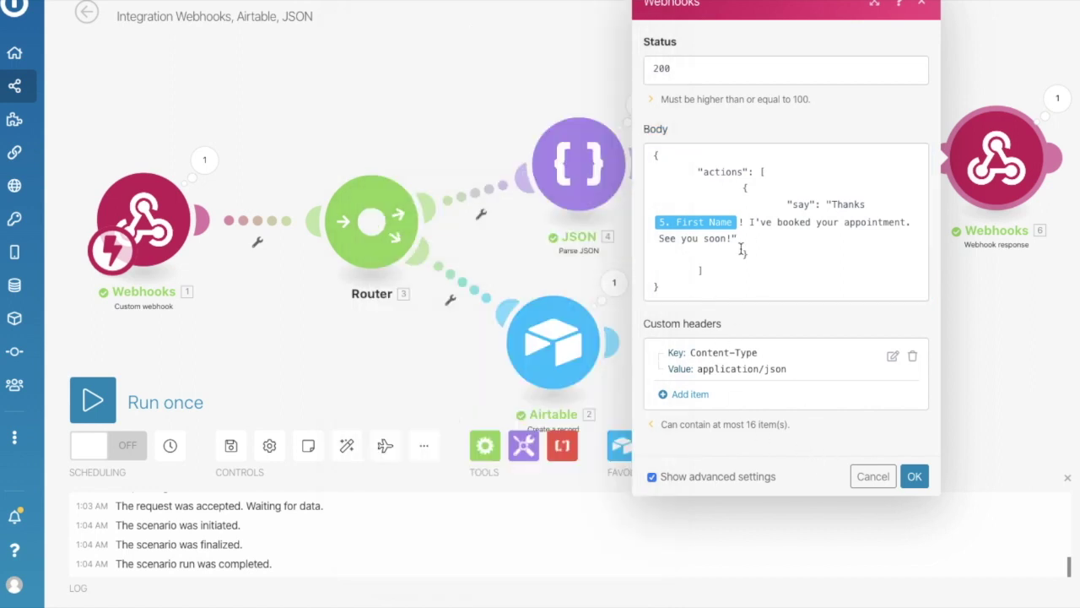
{"action": "left_click", "coordinate": [882, 479]}
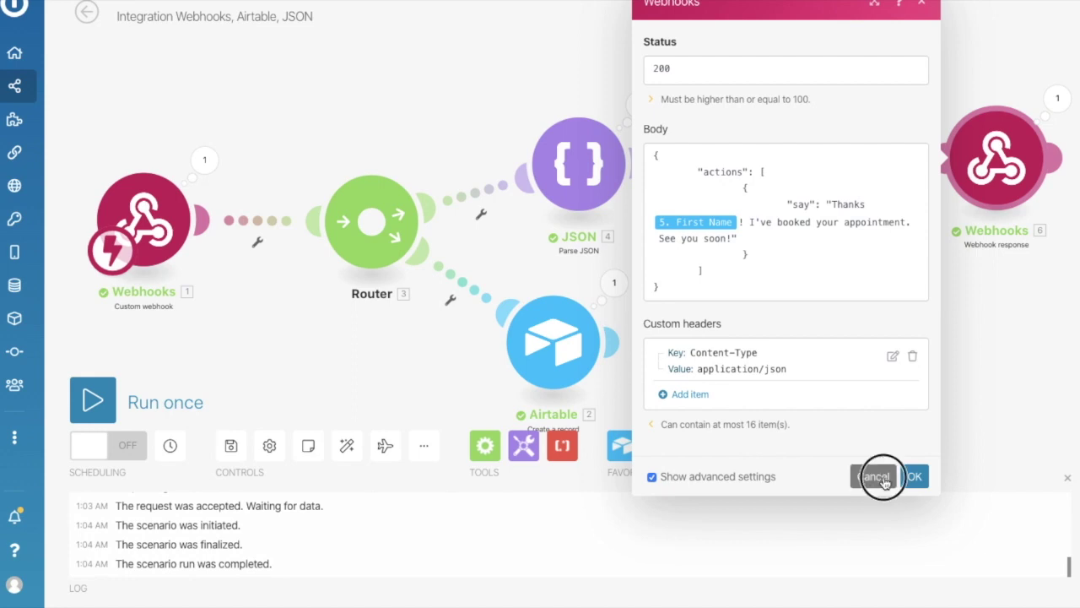
{"action": "scroll", "coordinate": [791, 358], "scroll_direction": "down", "scroll_amount": 3}
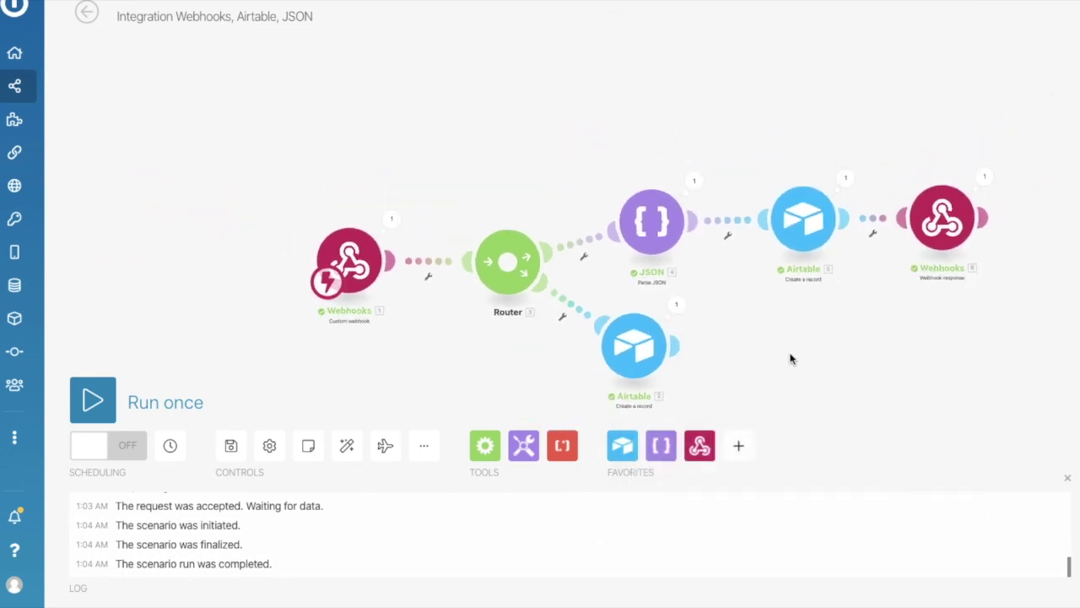
{"action": "left_click_drag", "start_coordinate": [791, 299], "coordinate": [691, 226]}
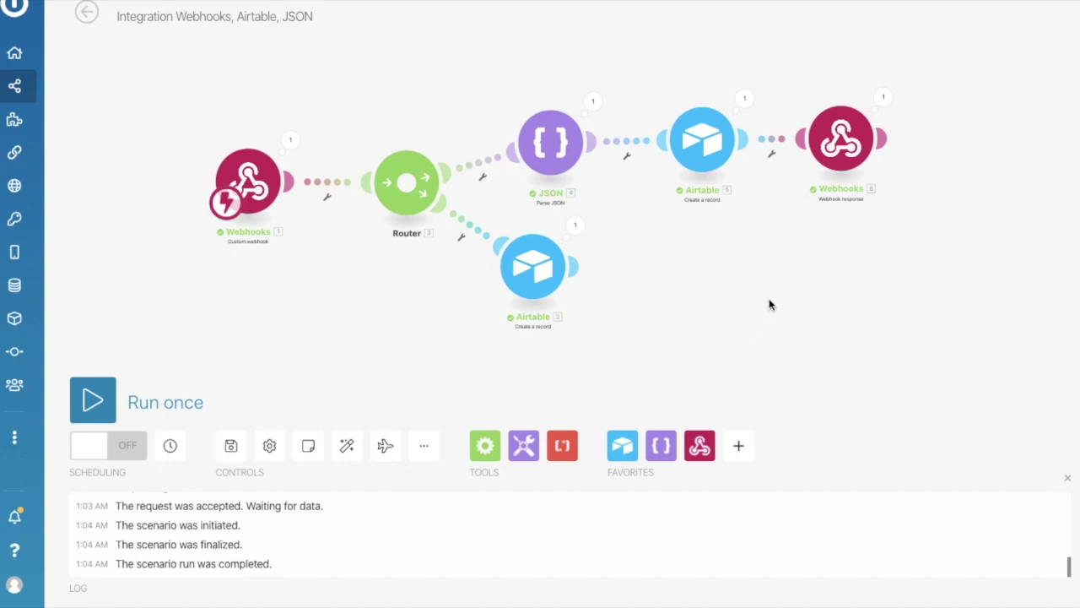
{"action": "scroll", "coordinate": [769, 305], "scroll_direction": "up", "scroll_amount": 5}
{"action": "left_click_drag", "start_coordinate": [742, 310], "coordinate": [754, 304]}
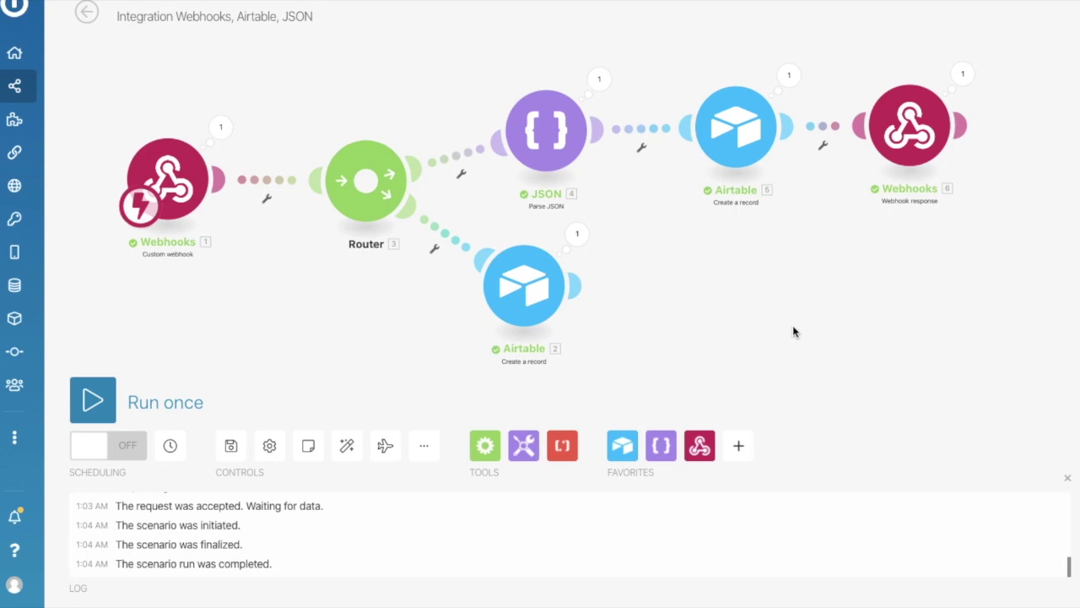